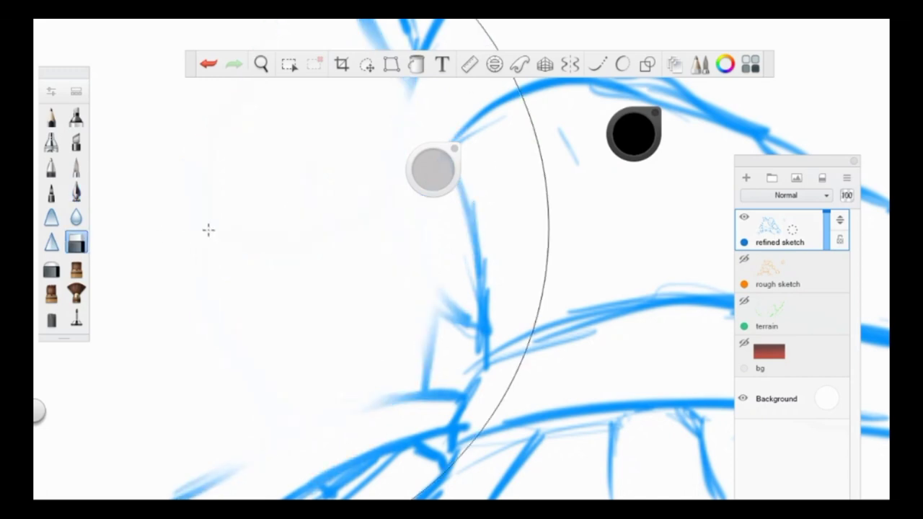
{"action": "key", "text": "e"}
{"action": "left_click", "coordinate": [77, 190]}
{"action": "left_click_drag", "start_coordinate": [207, 224], "coordinate": [205, 294]}
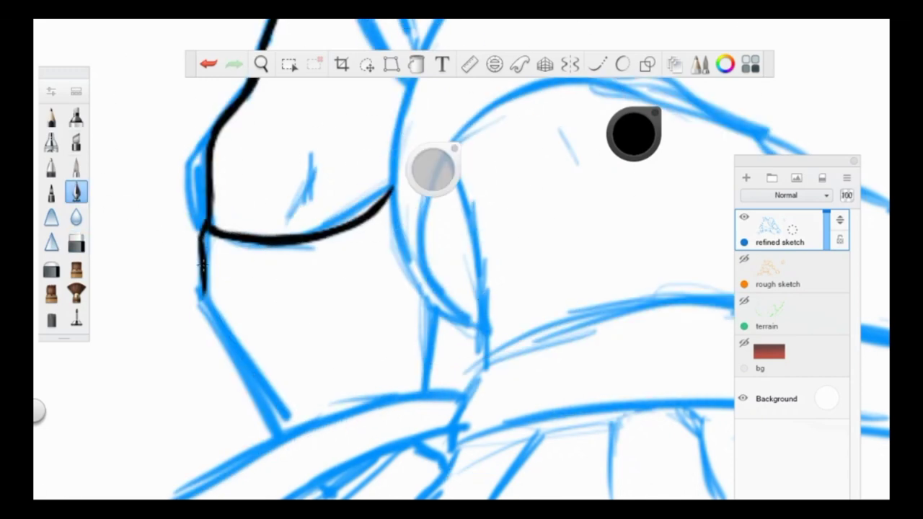
{"action": "left_click_drag", "start_coordinate": [238, 367], "coordinate": [270, 440]}
{"action": "left_click_drag", "start_coordinate": [441, 310], "coordinate": [433, 396]}
{"action": "left_click", "coordinate": [261, 64]}
{"action": "left_click_drag", "start_coordinate": [288, 433], "coordinate": [274, 390]}
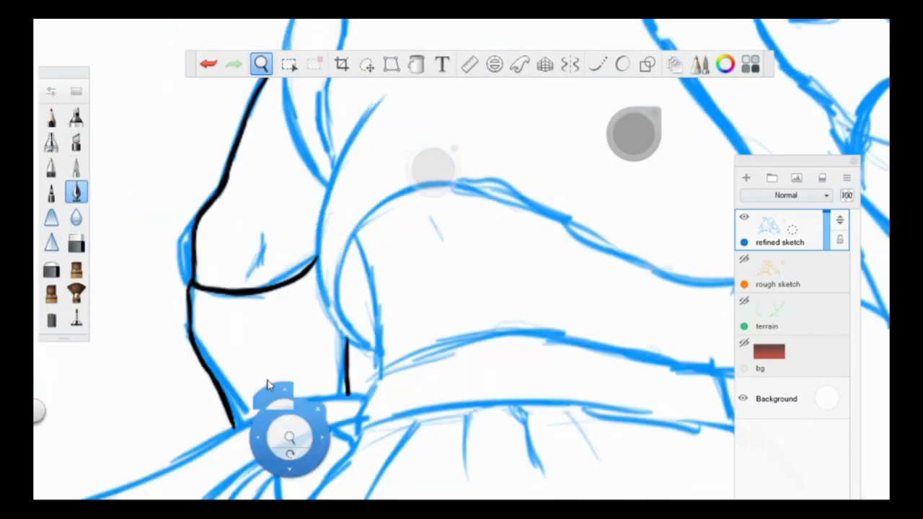
{"action": "key", "text": "e"}
{"action": "left_click_drag", "start_coordinate": [323, 252], "coordinate": [271, 279]}
{"action": "key", "text": "ctrl+z"}
{"action": "key", "text": "ctrl+z"}
{"action": "key", "text": "ctrl+z"}
{"action": "key", "text": "ctrl+z"}
{"action": "key", "text": "ctrl+z"}
{"action": "key", "text": "ctrl+z"}
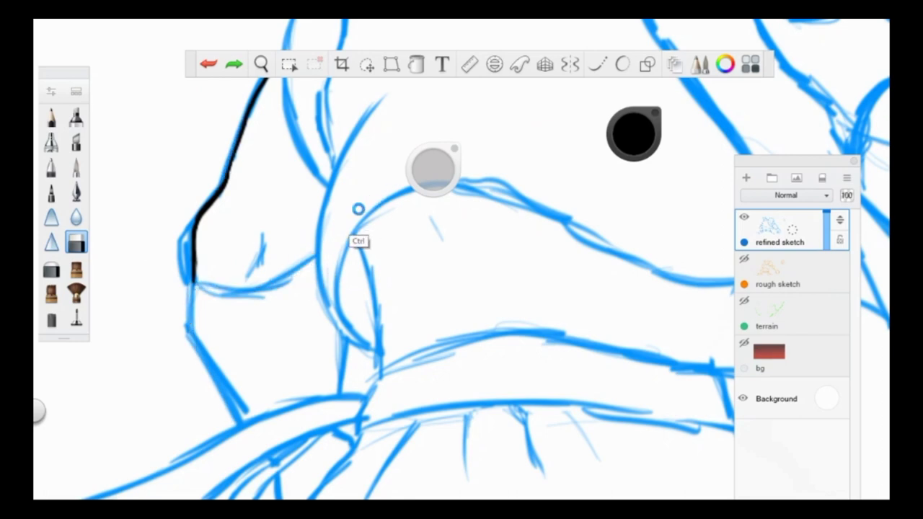
- Add a new layer above the refined sketch, ink the upper arm's outer edge in black, and check it with the sketch hidden
{"action": "key", "text": "ctrl+shift+n"}
{"action": "left_click", "coordinate": [261, 64]}
{"action": "left_click_drag", "start_coordinate": [264, 114], "coordinate": [274, 126]}
{"action": "left_click", "coordinate": [77, 192]}
{"action": "left_click_drag", "start_coordinate": [180, 345], "coordinate": [270, 119]}
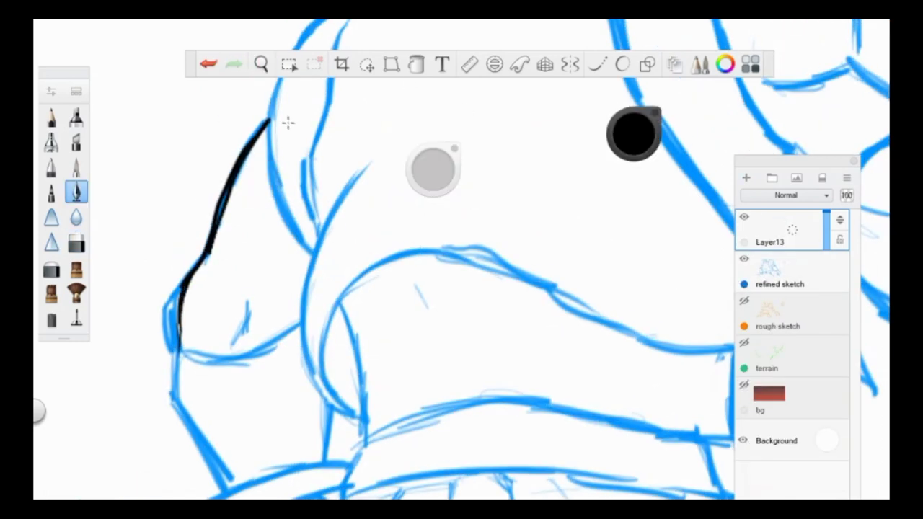
{"action": "left_click", "coordinate": [744, 260]}
{"action": "left_click", "coordinate": [744, 261]}
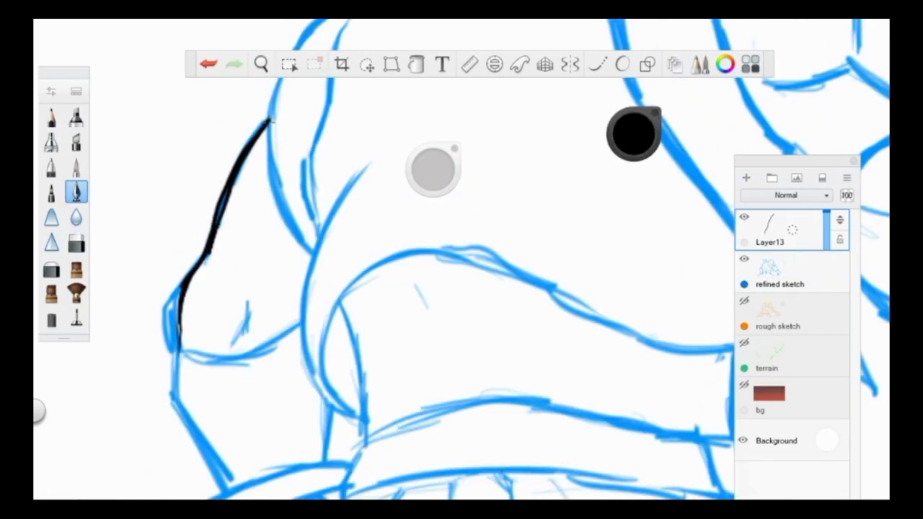
{"action": "left_click", "coordinate": [744, 259]}
{"action": "left_click", "coordinate": [743, 260]}
- Ink the curved crease at the elbow and the forearm's outer edge down to the sash
{"action": "mouse_move", "coordinate": [181, 346]}
{"action": "left_mouse_down"}
{"action": "mouse_move", "coordinate": [218, 357]}
{"action": "mouse_move", "coordinate": [275, 344]}
{"action": "left_mouse_up"}
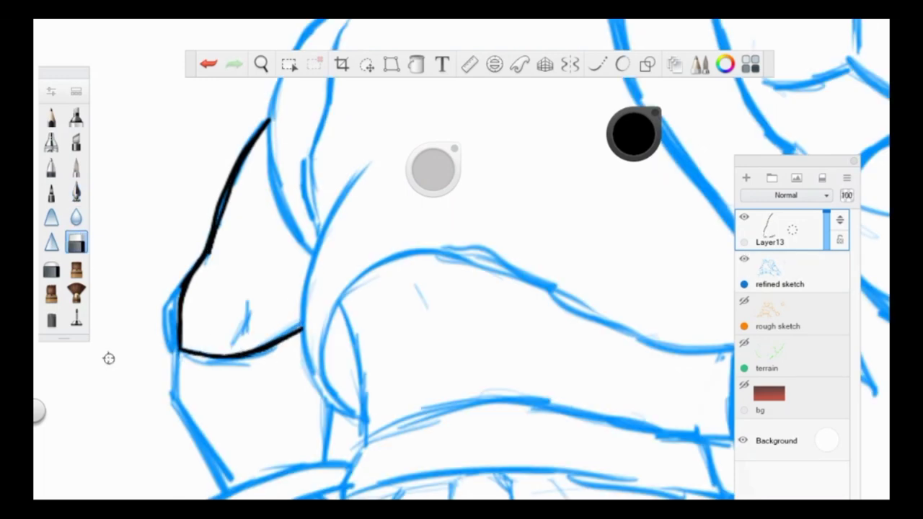
{"action": "left_click_drag", "start_coordinate": [178, 336], "coordinate": [173, 355]}
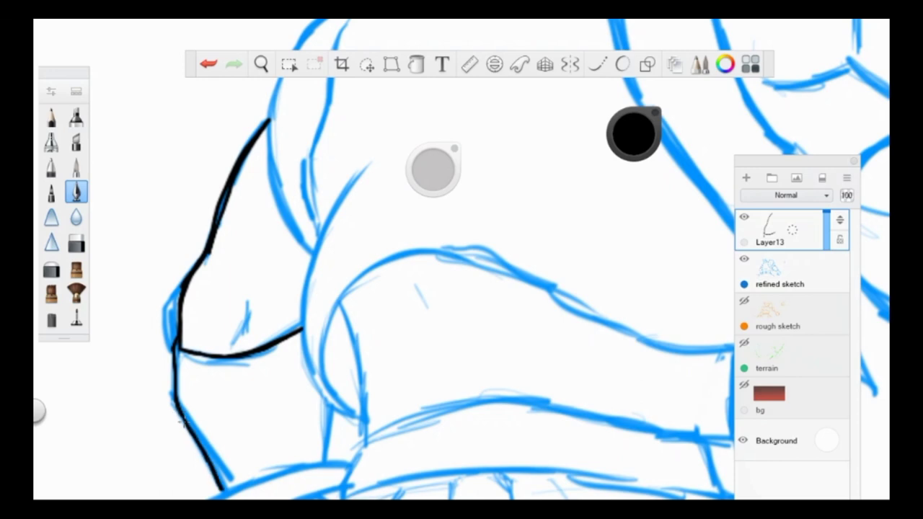
{"action": "left_click_drag", "start_coordinate": [695, 271], "coordinate": [680, 278]}
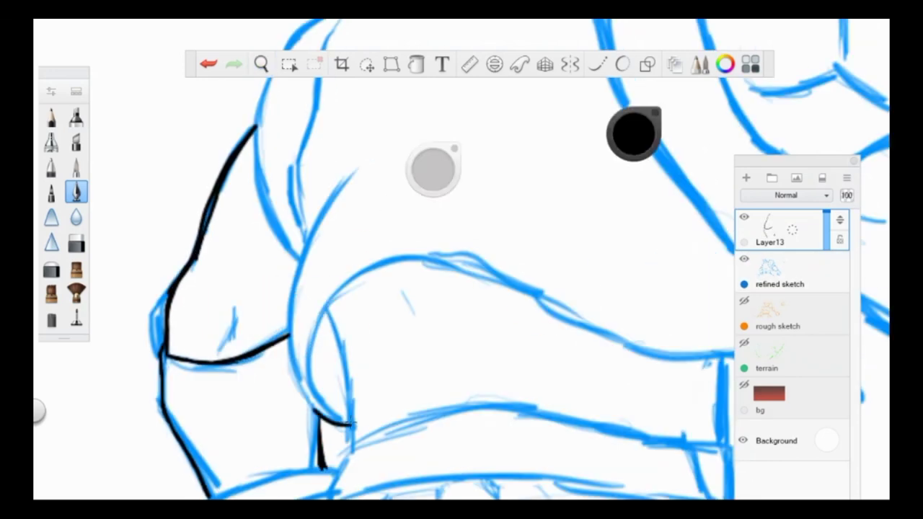
- Ink the shirt's side curve up from the waist and the inner edge of the armhole
{"action": "key", "text": "ctrl+z"}
{"action": "left_click", "coordinate": [598, 65]}
{"action": "mouse_move", "coordinate": [350, 425]}
{"action": "left_mouse_down"}
{"action": "mouse_move", "coordinate": [307, 289]}
{"action": "mouse_move", "coordinate": [371, 152]}
{"action": "mouse_move", "coordinate": [396, 136]}
{"action": "mouse_move", "coordinate": [310, 260]}
{"action": "mouse_move", "coordinate": [339, 216]}
{"action": "left_mouse_up"}
{"action": "key", "text": "ctrl+z"}
{"action": "left_click", "coordinate": [76, 191]}
{"action": "mouse_move", "coordinate": [308, 267]}
{"action": "left_mouse_down"}
{"action": "mouse_move", "coordinate": [299, 199]}
{"action": "mouse_move", "coordinate": [314, 102]}
{"action": "mouse_move", "coordinate": [241, 289]}
{"action": "mouse_move", "coordinate": [277, 285]}
{"action": "left_mouse_up"}
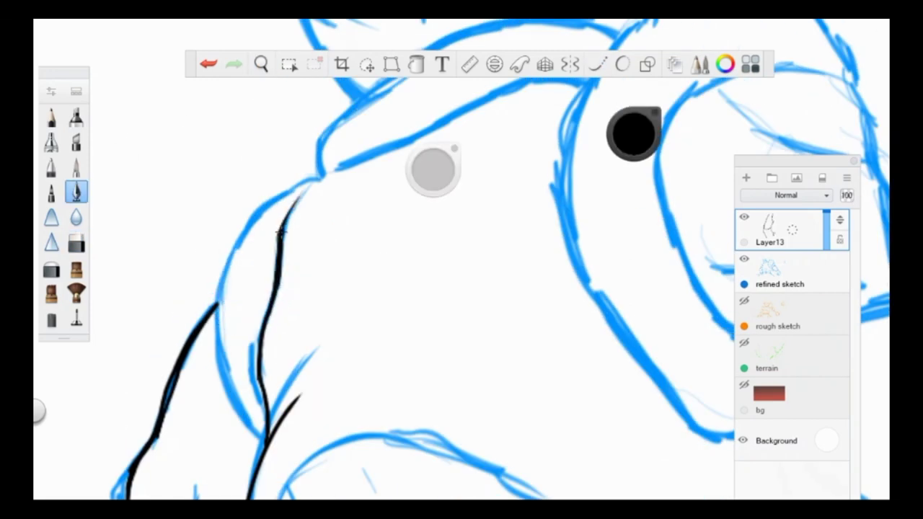
- Ink the shoulder line from the armhole up to the collar with a steady stroke
{"action": "key", "text": "ctrl+z"}
{"action": "key", "text": "ctrl+z"}
{"action": "left_click", "coordinate": [597, 65]}
{"action": "mouse_move", "coordinate": [277, 235]}
{"action": "left_mouse_down"}
{"action": "mouse_move", "coordinate": [379, 150]}
{"action": "mouse_move", "coordinate": [592, 79]}
{"action": "left_mouse_up"}
{"action": "left_click", "coordinate": [261, 64]}
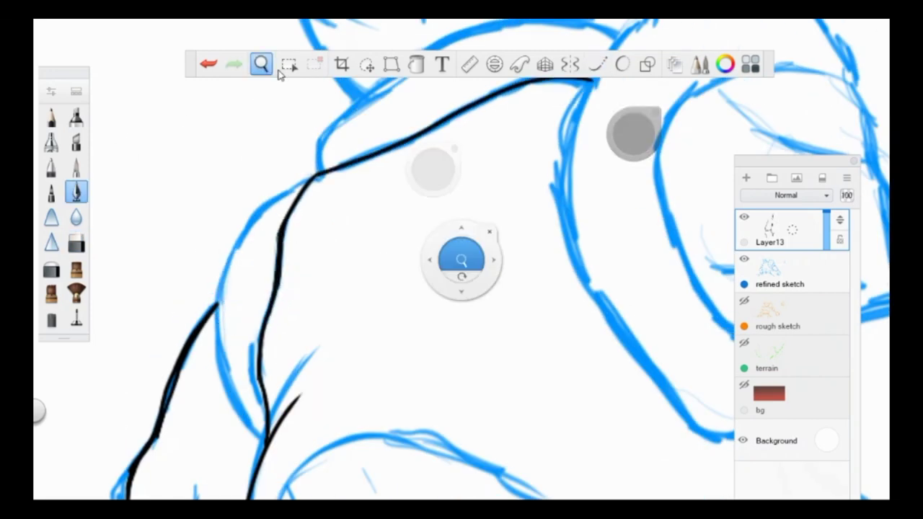
{"action": "scroll", "coordinate": [281, 86], "scroll_direction": "down", "scroll_amount": 5}
- Ink the curved shirt hem from the waist across the back to its pointed tip with a steady stroke
{"action": "left_click", "coordinate": [597, 64]}
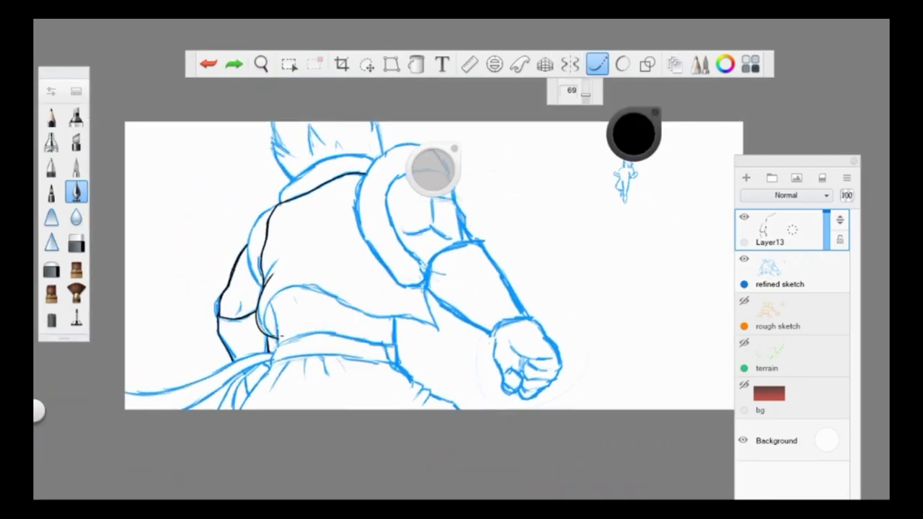
{"action": "left_click", "coordinate": [261, 64]}
{"action": "scroll", "coordinate": [298, 303], "scroll_direction": "up", "scroll_amount": 5}
{"action": "left_click", "coordinate": [495, 64]}
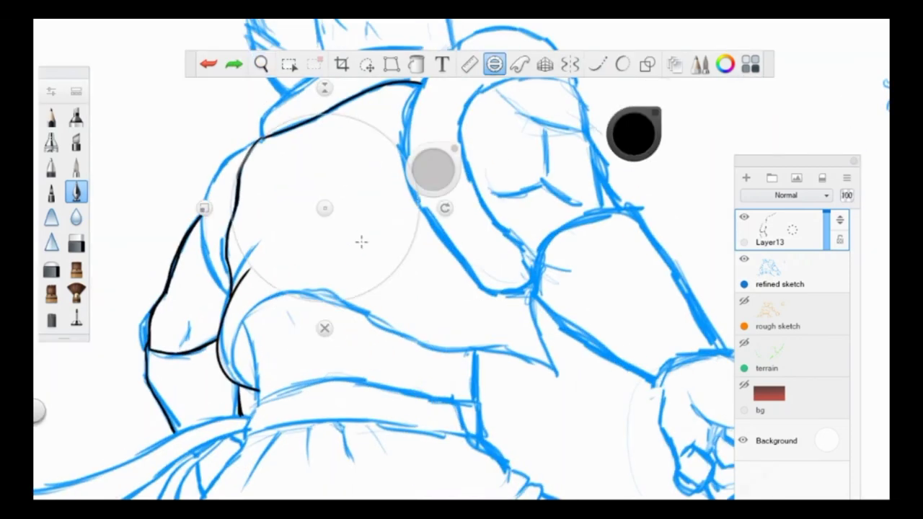
{"action": "mouse_move", "coordinate": [324, 264]}
{"action": "left_mouse_down"}
{"action": "mouse_move", "coordinate": [276, 289]}
{"action": "mouse_move", "coordinate": [249, 382]}
{"action": "left_mouse_up"}
{"action": "left_click", "coordinate": [495, 65]}
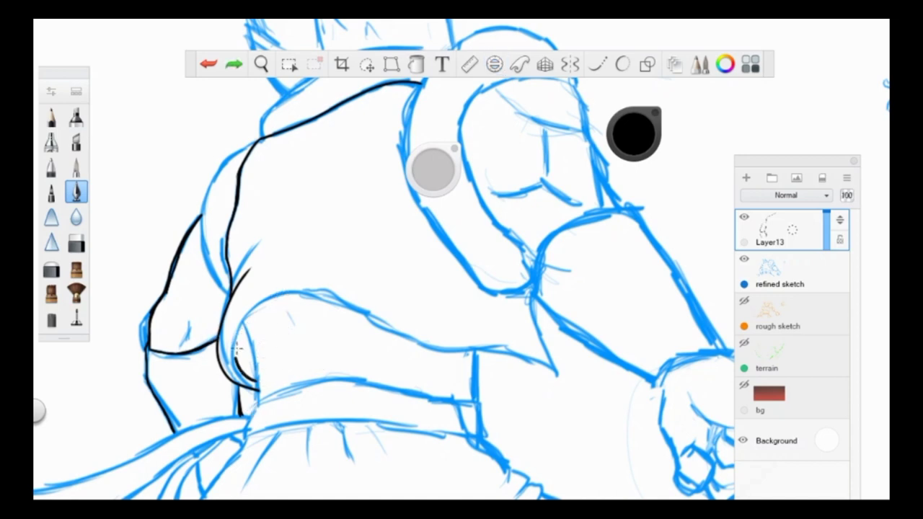
{"action": "left_click", "coordinate": [598, 64]}
{"action": "mouse_move", "coordinate": [238, 346]}
{"action": "left_mouse_down"}
{"action": "mouse_move", "coordinate": [350, 297]}
{"action": "mouse_move", "coordinate": [582, 396]}
{"action": "left_mouse_up"}
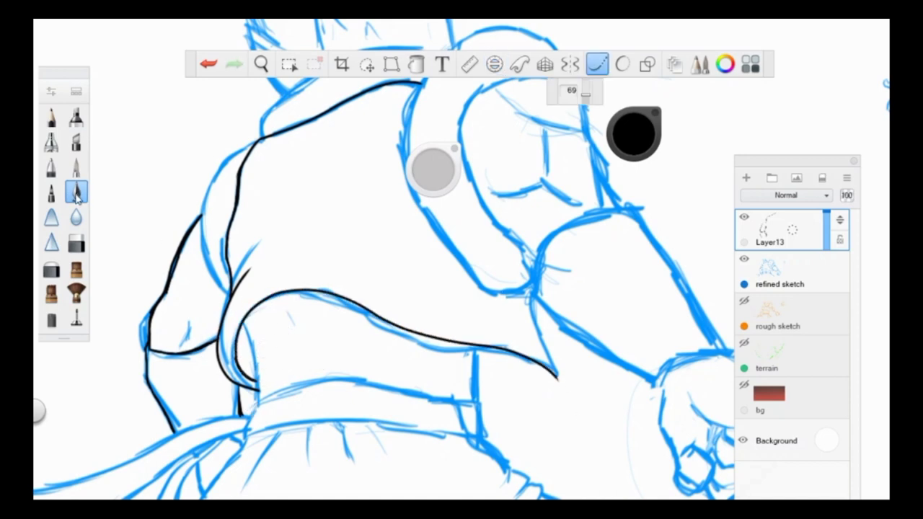
- Ink both side edges of the waist below the shirt hem and the outer curve of the sleeve opening
{"action": "left_click", "coordinate": [597, 65]}
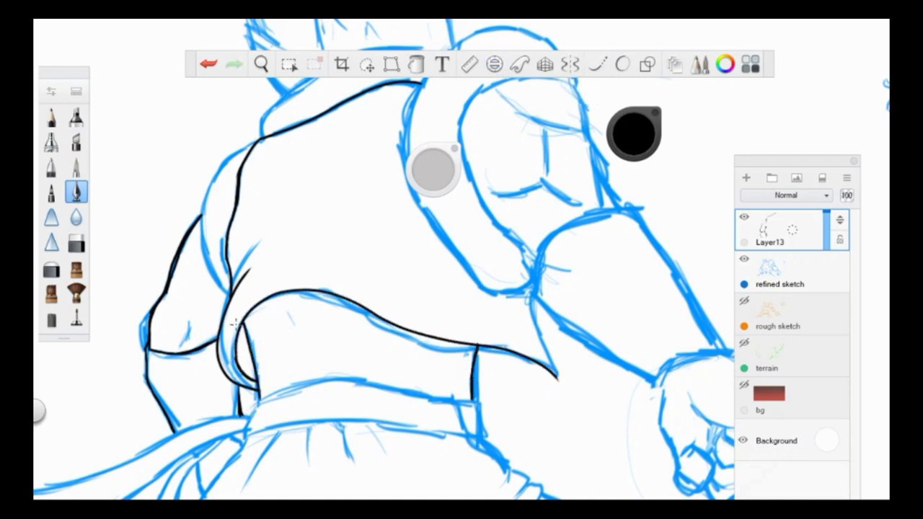
{"action": "left_click", "coordinate": [597, 64]}
{"action": "key", "text": "ctrl+z"}
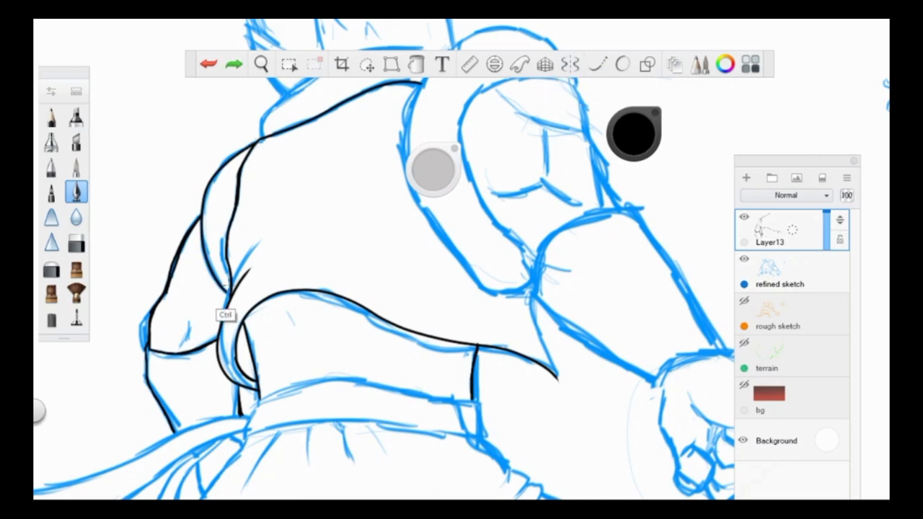
- Ink the sash tails flowing away from the waist
{"action": "mouse_move", "coordinate": [243, 83]}
{"action": "left_mouse_down"}
{"action": "mouse_move", "coordinate": [358, 366]}
{"action": "mouse_move", "coordinate": [348, 341]}
{"action": "mouse_move", "coordinate": [84, 411]}
{"action": "left_mouse_up"}
{"action": "key", "text": "ctrl+y"}
{"action": "mouse_move", "coordinate": [339, 346]}
{"action": "left_mouse_down"}
{"action": "mouse_move", "coordinate": [199, 437]}
{"action": "mouse_move", "coordinate": [269, 437]}
{"action": "left_mouse_up"}
{"action": "left_click", "coordinate": [262, 64]}
{"action": "scroll", "coordinate": [321, 246], "scroll_direction": "up", "scroll_amount": 5}
{"action": "scroll", "coordinate": [383, 274], "scroll_direction": "down", "scroll_amount": 5}
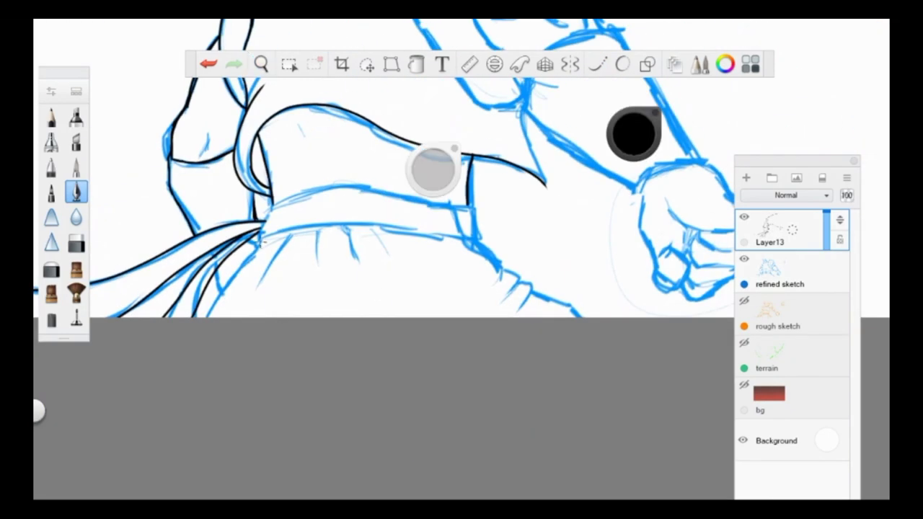
- Ink the belt end where the sash tails meet and add a short crease inside the belt
{"action": "scroll", "coordinate": [263, 238], "scroll_direction": "up", "scroll_amount": 5}
{"action": "left_click_drag", "start_coordinate": [277, 200], "coordinate": [261, 238]}
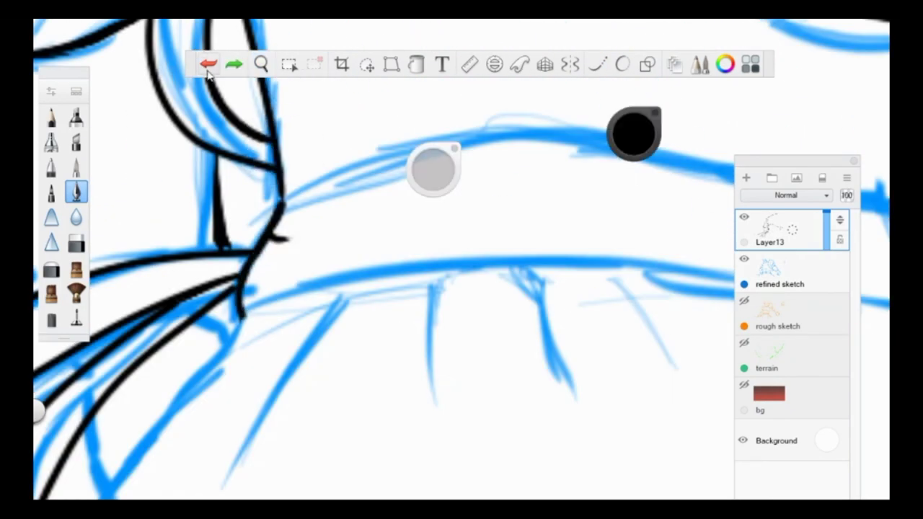
{"action": "left_click_drag", "start_coordinate": [278, 201], "coordinate": [265, 249]}
{"action": "scroll", "coordinate": [278, 173], "scroll_direction": "down", "scroll_amount": 5}
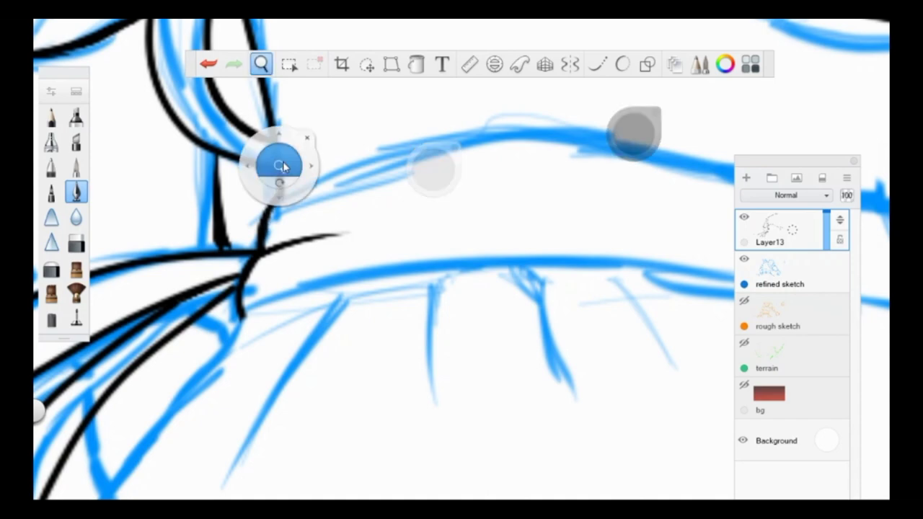
- Ink the belt's upper and lower edges across the waist with steady strokes
{"action": "left_click", "coordinate": [598, 64]}
{"action": "scroll", "coordinate": [268, 343], "scroll_direction": "up", "scroll_amount": 5}
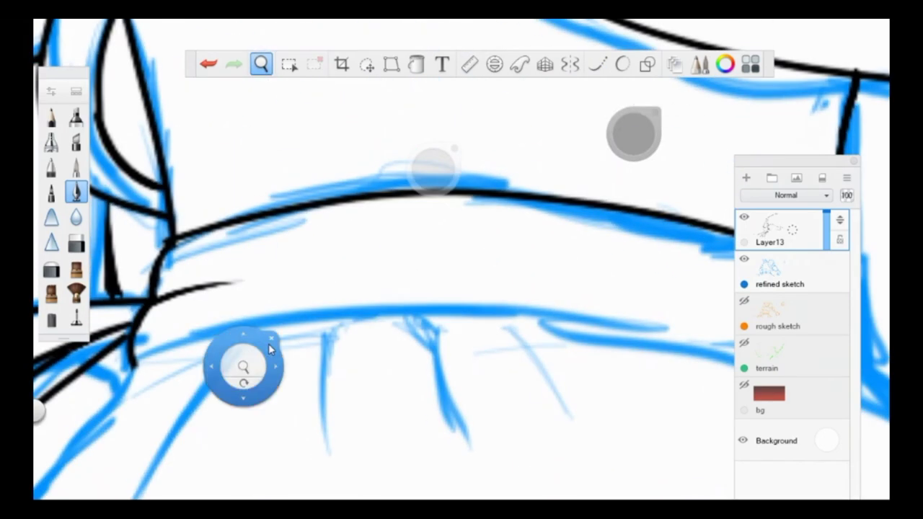
{"action": "key", "text": "ctrl+z"}
{"action": "scroll", "coordinate": [288, 171], "scroll_direction": "down", "scroll_amount": 5}
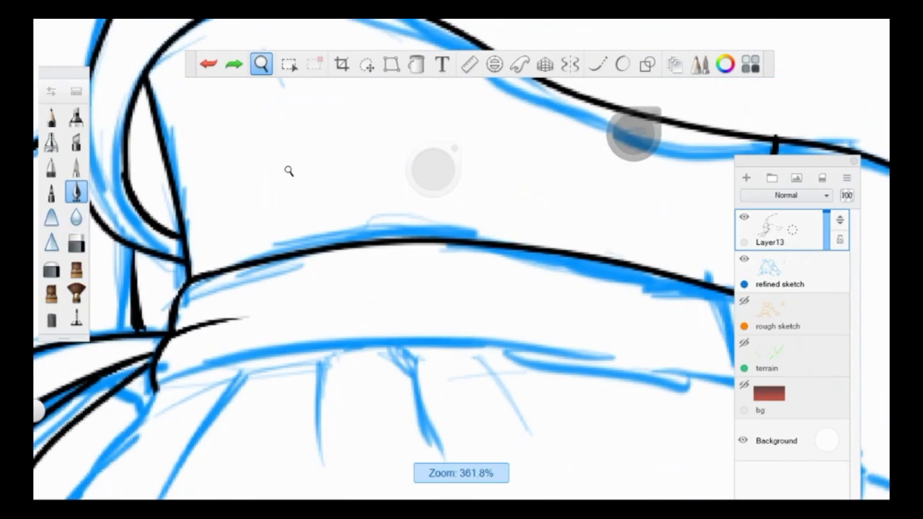
{"action": "key", "text": "ctrl+z"}
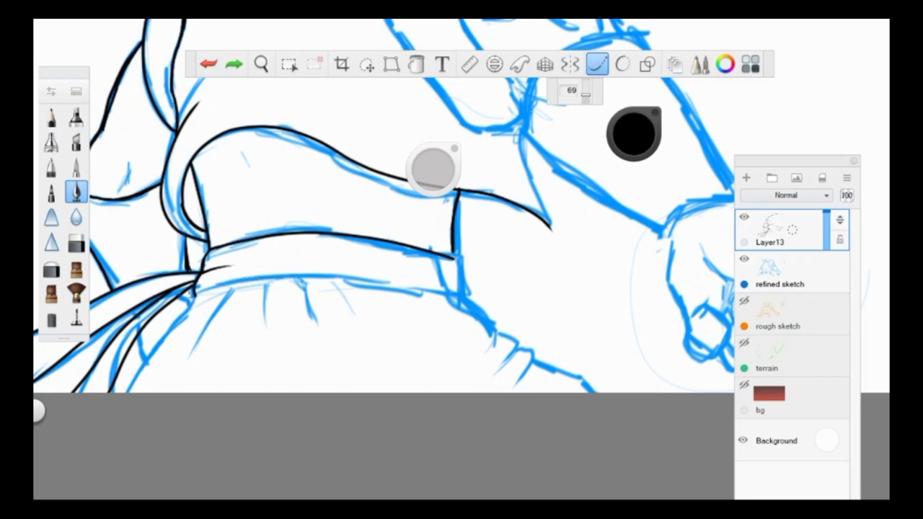
{"action": "mouse_move", "coordinate": [196, 293]}
{"action": "left_mouse_down"}
{"action": "mouse_move", "coordinate": [340, 283]}
{"action": "mouse_move", "coordinate": [465, 295]}
{"action": "left_mouse_up"}
- Ink the rounded belt end opposite the sash tails, with a short crease inside it
{"action": "scroll", "coordinate": [465, 289], "scroll_direction": "up", "scroll_amount": 5}
{"action": "mouse_move", "coordinate": [404, 205]}
{"action": "left_mouse_down"}
{"action": "mouse_move", "coordinate": [427, 267]}
{"action": "mouse_move", "coordinate": [390, 270]}
{"action": "mouse_move", "coordinate": [430, 310]}
{"action": "left_mouse_up"}
{"action": "left_click_drag", "start_coordinate": [390, 270], "coordinate": [427, 308]}
{"action": "left_click", "coordinate": [261, 64]}
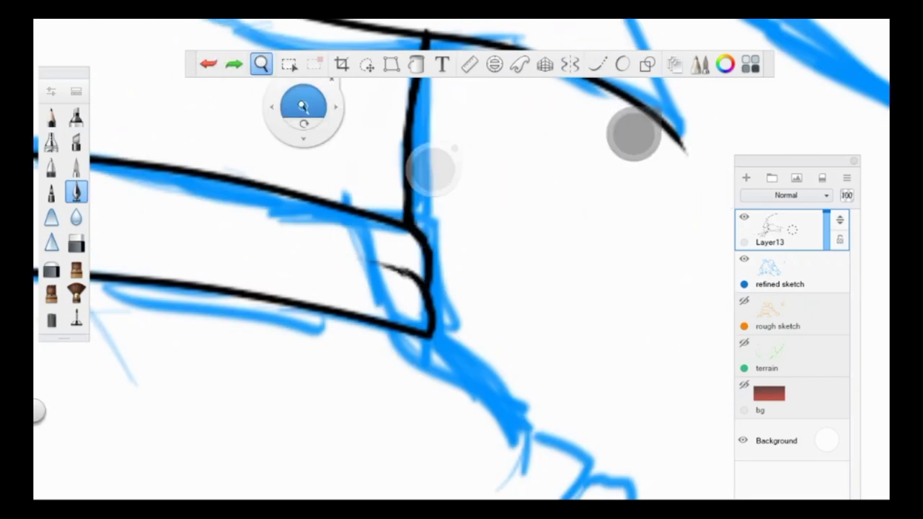
{"action": "left_click_drag", "start_coordinate": [306, 103], "coordinate": [456, 180]}
- Ink the trousers below the belt: the edge beside the sash, the waist folds and the wrinkled outer edge
{"action": "left_click", "coordinate": [598, 64]}
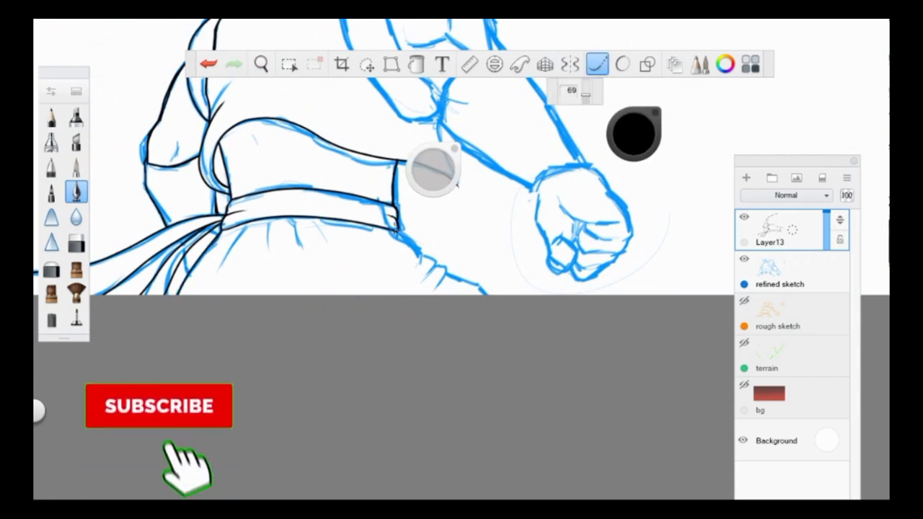
{"action": "mouse_move", "coordinate": [285, 234]}
{"action": "left_mouse_down"}
{"action": "mouse_move", "coordinate": [697, 289]}
{"action": "mouse_move", "coordinate": [279, 340]}
{"action": "mouse_move", "coordinate": [225, 405]}
{"action": "mouse_move", "coordinate": [281, 324]}
{"action": "left_mouse_up"}
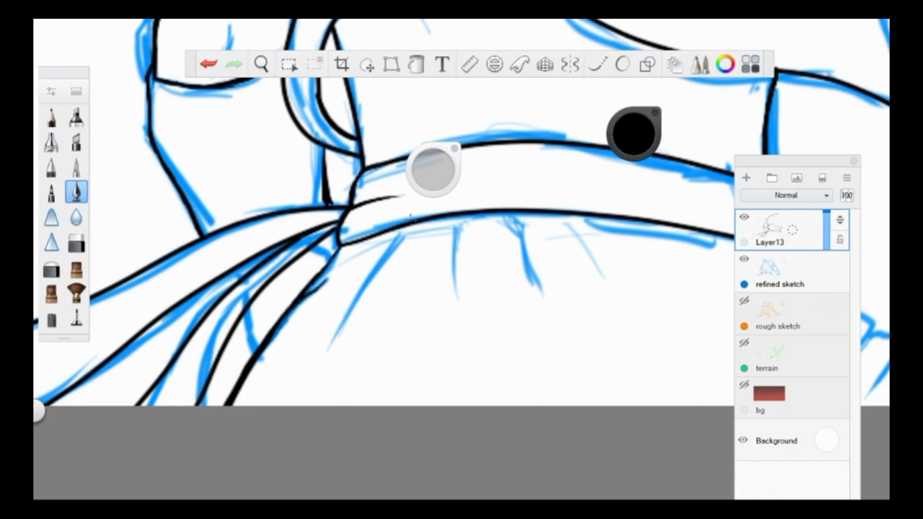
{"action": "left_click_drag", "start_coordinate": [465, 214], "coordinate": [470, 262]}
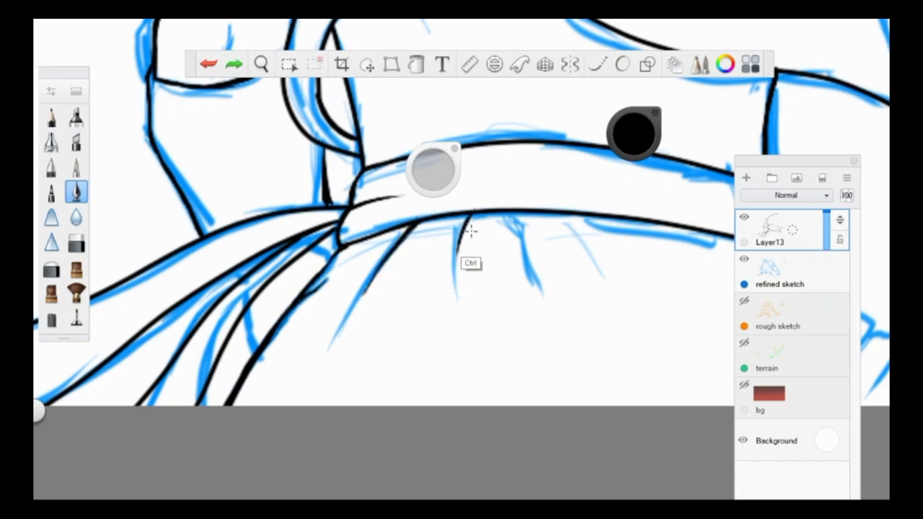
{"action": "left_click_drag", "start_coordinate": [311, 266], "coordinate": [371, 313]}
{"action": "left_click_drag", "start_coordinate": [414, 284], "coordinate": [465, 357]}
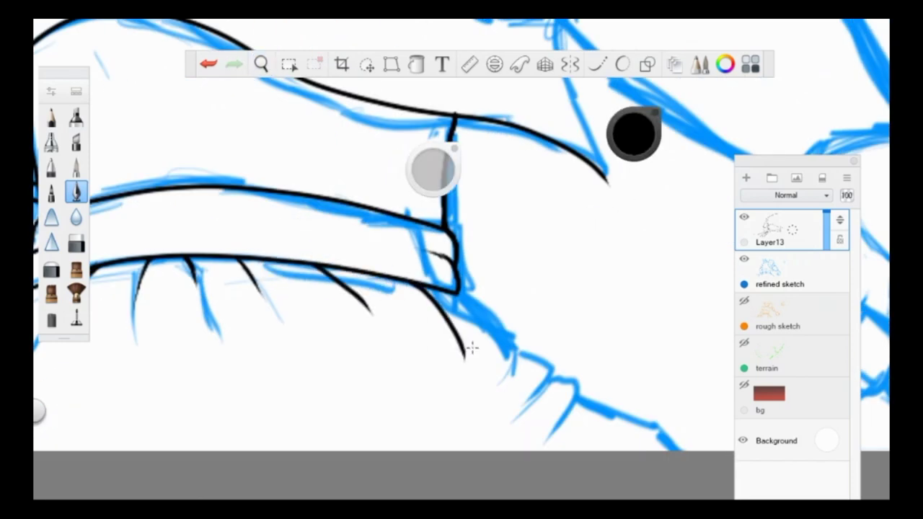
{"action": "left_click_drag", "start_coordinate": [456, 292], "coordinate": [515, 344]}
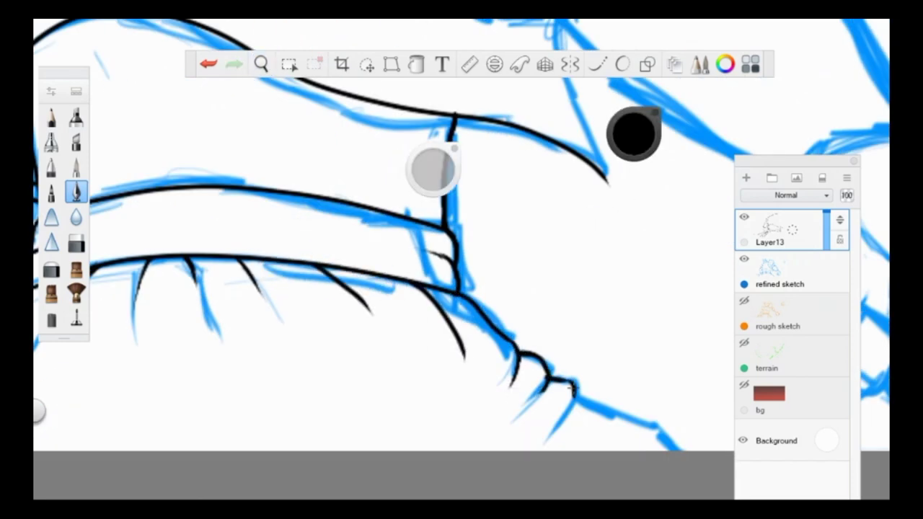
- Hide the refined sketch layer and ink the short cross folds between the sash tails
{"action": "left_click", "coordinate": [77, 242]}
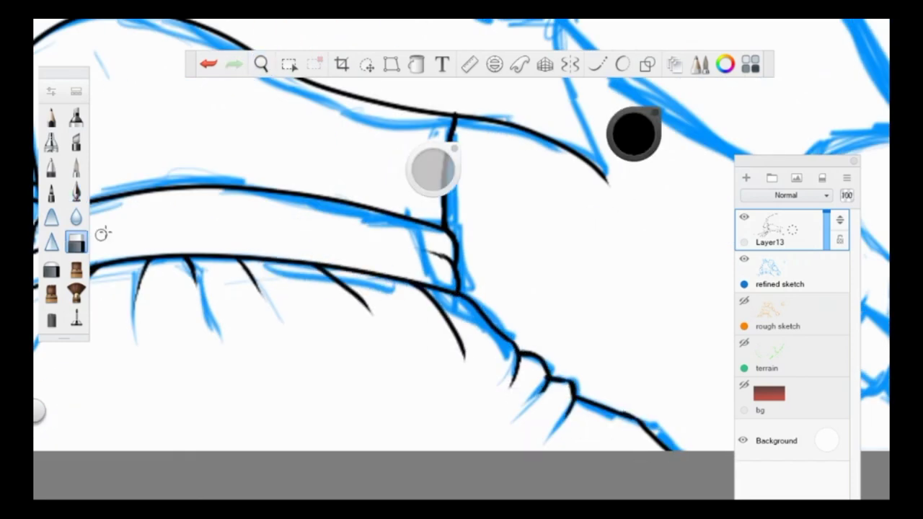
{"action": "scroll", "coordinate": [322, 105], "scroll_direction": "down", "scroll_amount": 2}
{"action": "left_click", "coordinate": [745, 258]}
{"action": "left_click_drag", "start_coordinate": [694, 275], "coordinate": [694, 216]}
{"action": "left_click", "coordinate": [76, 191]}
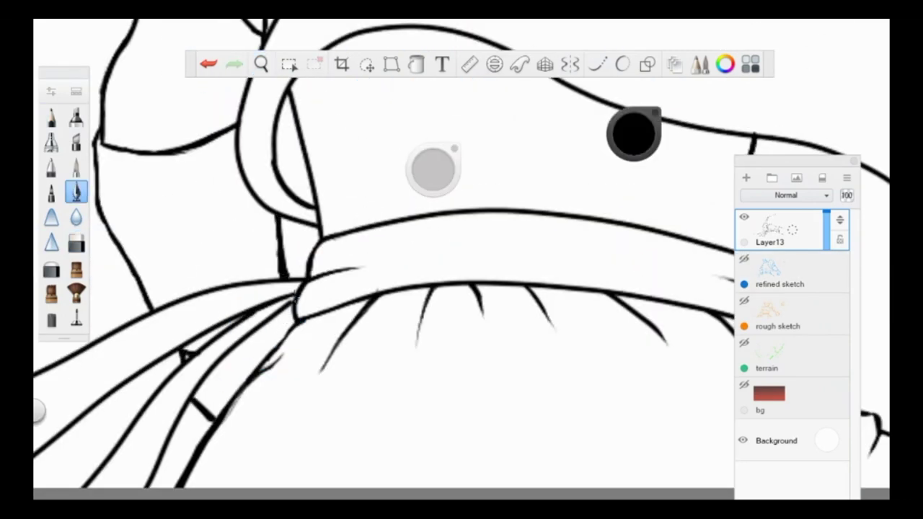
{"action": "scroll", "coordinate": [694, 305], "scroll_direction": "down", "scroll_amount": 3}
{"action": "left_click", "coordinate": [744, 258]}
{"action": "left_click", "coordinate": [779, 274]}
{"action": "scroll", "coordinate": [313, 443], "scroll_direction": "up", "scroll_amount": 3}
{"action": "left_click_drag", "start_coordinate": [314, 443], "coordinate": [313, 346]}
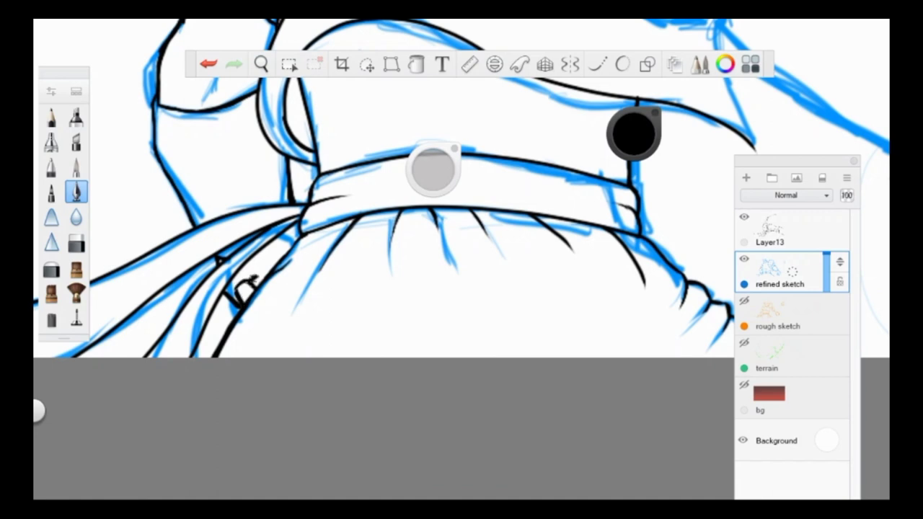
{"action": "key", "text": "ctrl+z"}
{"action": "key", "text": "ctrl+z"}
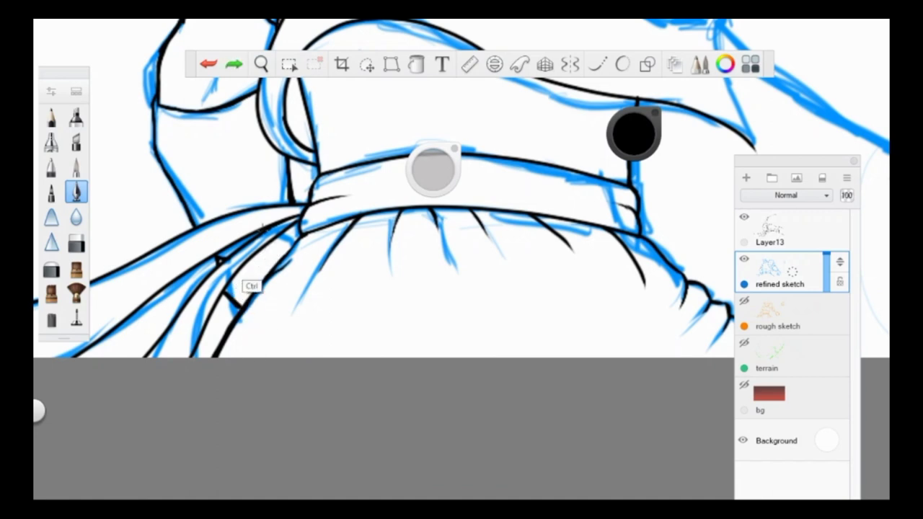
- Refine the wrist line and fill the small gaps between the sash tails in black on the ink layer
{"action": "scroll", "coordinate": [339, 361], "scroll_direction": "up", "scroll_amount": 3}
{"action": "left_click", "coordinate": [76, 191]}
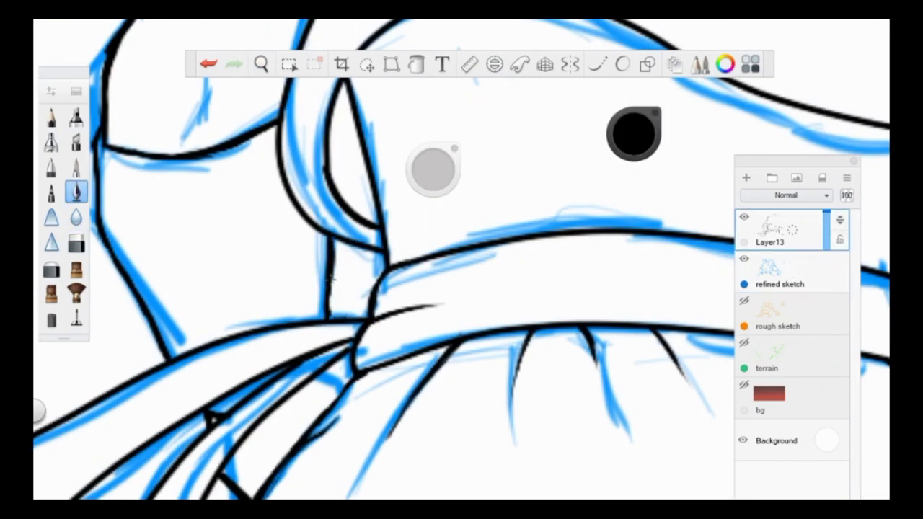
{"action": "scroll", "coordinate": [476, 286], "scroll_direction": "down", "scroll_amount": 3}
{"action": "left_click_drag", "start_coordinate": [476, 286], "coordinate": [275, 140]}
{"action": "scroll", "coordinate": [274, 140], "scroll_direction": "up", "scroll_amount": 3}
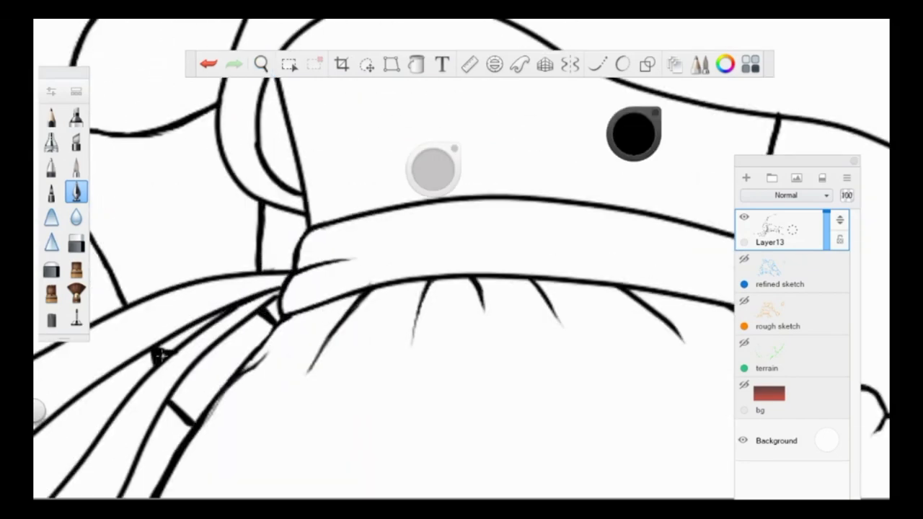
{"action": "left_click", "coordinate": [261, 65]}
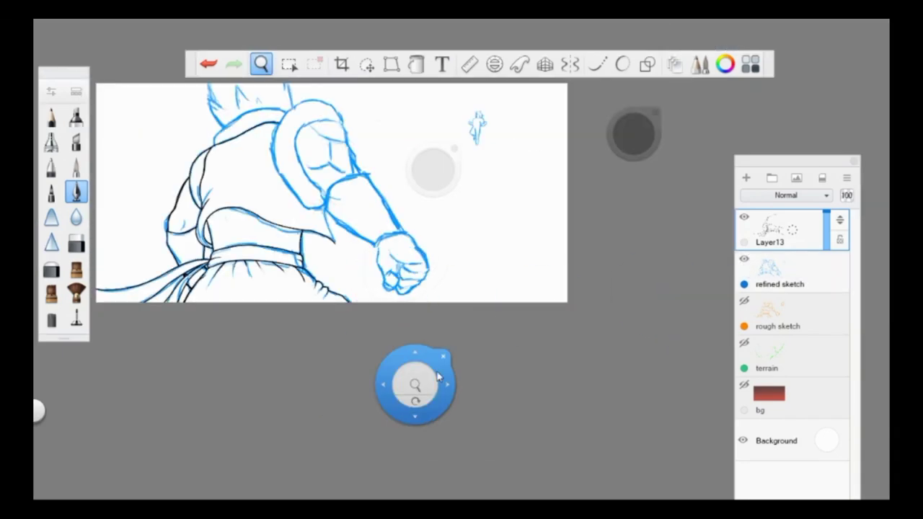
- Ink the outer edge of the vest's armhole from the shoulder down to the elbow and erase the stray line ends
{"action": "left_click_drag", "start_coordinate": [438, 377], "coordinate": [378, 259]}
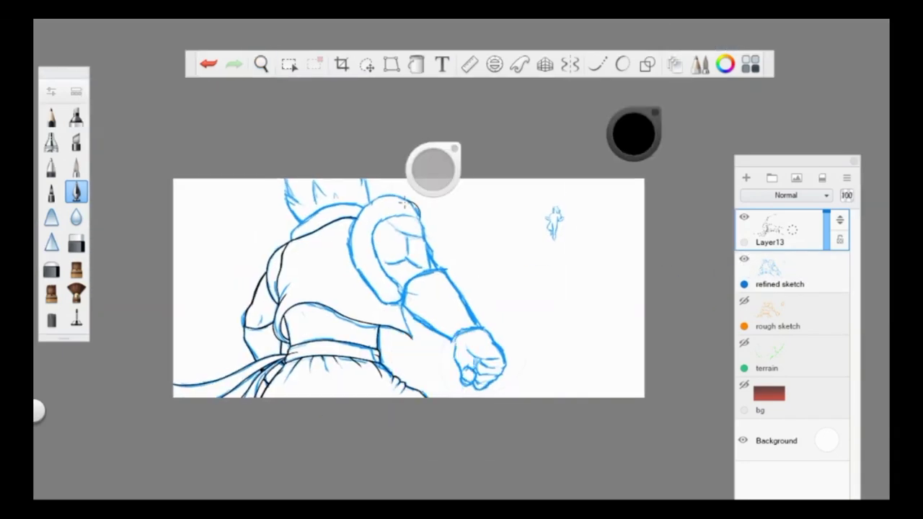
{"action": "scroll", "coordinate": [423, 233], "scroll_direction": "up", "scroll_amount": 3}
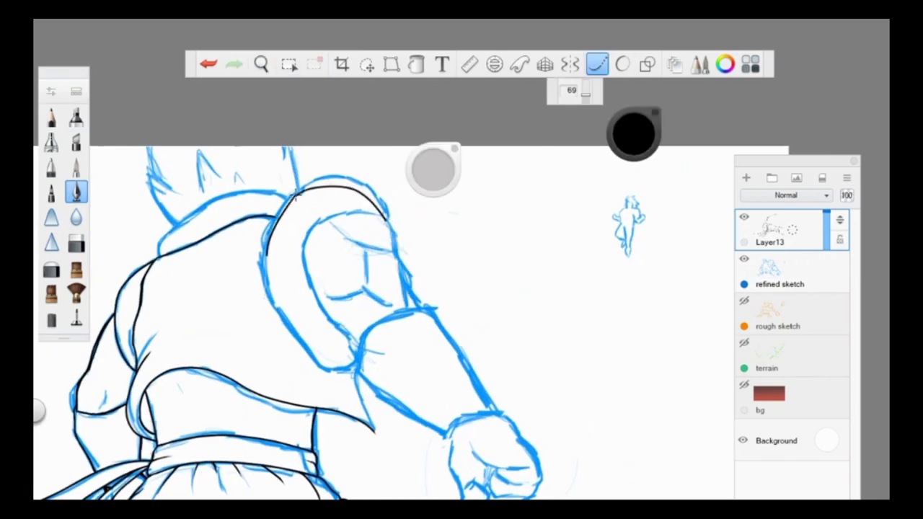
{"action": "scroll", "coordinate": [368, 146], "scroll_direction": "up", "scroll_amount": 5}
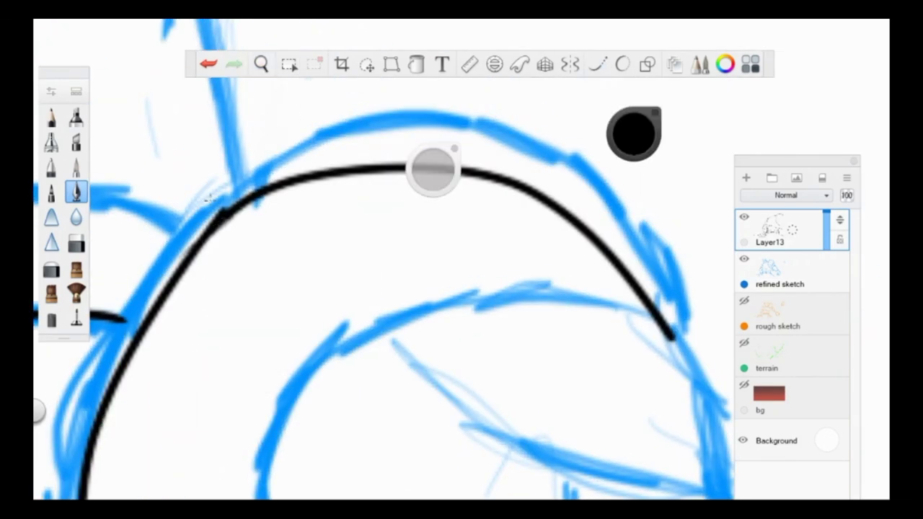
{"action": "key", "text": "e"}
{"action": "scroll", "coordinate": [324, 167], "scroll_direction": "up", "scroll_amount": 3}
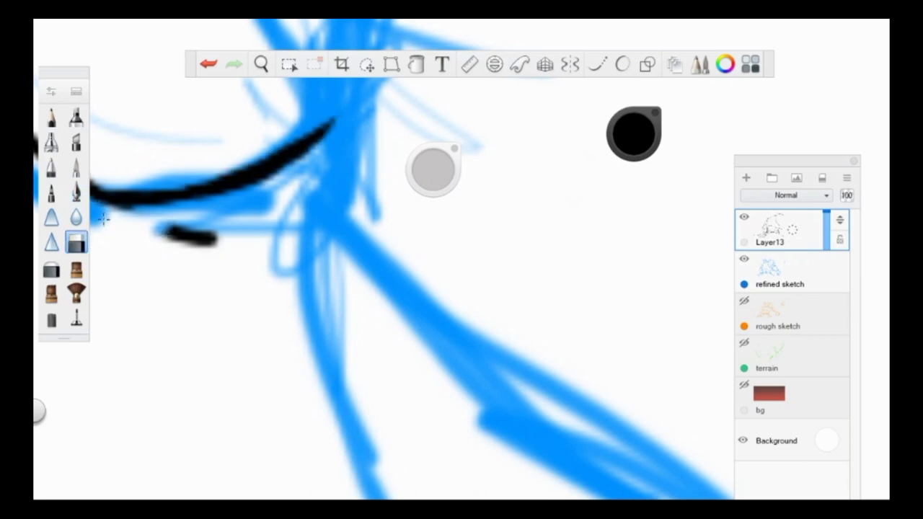
{"action": "scroll", "coordinate": [341, 168], "scroll_direction": "down", "scroll_amount": 5}
{"action": "left_click_drag", "start_coordinate": [341, 167], "coordinate": [314, 138]}
{"action": "key", "text": "e"}
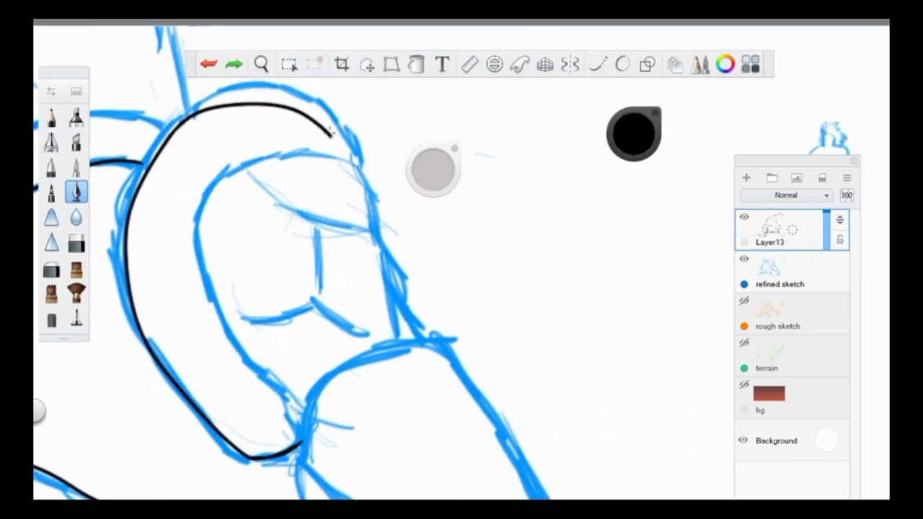
- Ink the outer contour of the upper arm from the armhole's end down to the elbow in short muscle curves
{"action": "scroll", "coordinate": [260, 238], "scroll_direction": "up", "scroll_amount": 2}
{"action": "mouse_move", "coordinate": [365, 123]}
{"action": "left_mouse_down"}
{"action": "mouse_move", "coordinate": [488, 244]}
{"action": "mouse_move", "coordinate": [455, 361]}
{"action": "left_mouse_up"}
{"action": "key", "text": "ctrl+z"}
{"action": "mouse_move", "coordinate": [422, 225]}
{"action": "left_mouse_down"}
{"action": "mouse_move", "coordinate": [465, 285]}
{"action": "mouse_move", "coordinate": [471, 324]}
{"action": "left_mouse_up"}
{"action": "key", "text": "ctrl+z"}
{"action": "left_click_drag", "start_coordinate": [470, 324], "coordinate": [508, 382]}
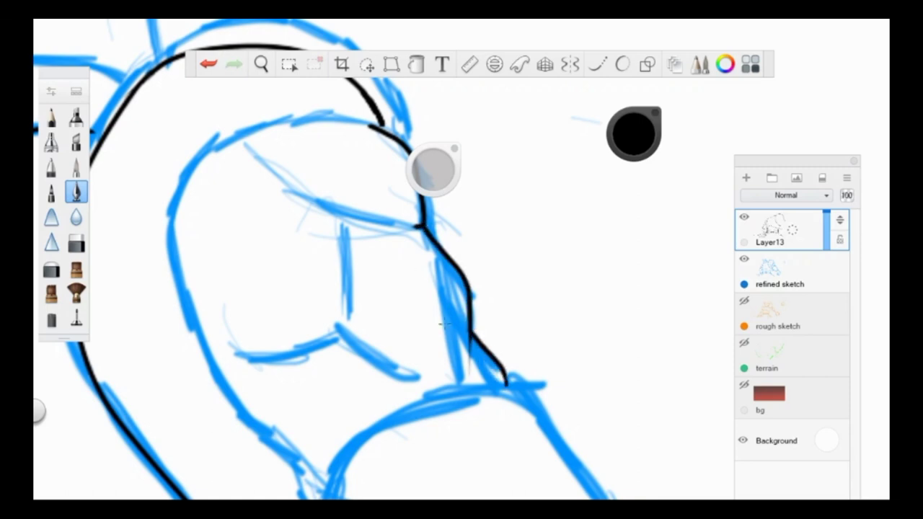
- Ink the muscle creases inside the upper arm: the branching three-way line and the curve above it
{"action": "left_click_drag", "start_coordinate": [345, 329], "coordinate": [348, 233]}
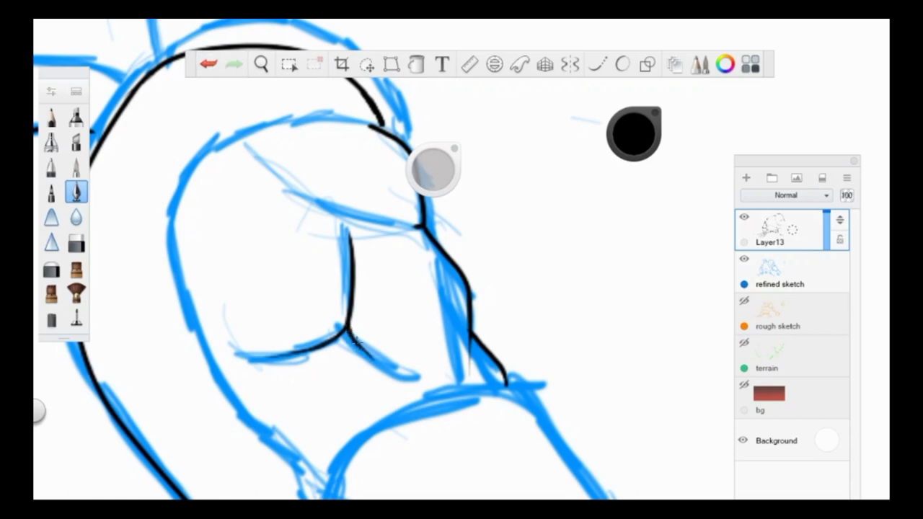
{"action": "left_click", "coordinate": [208, 64]}
{"action": "mouse_move", "coordinate": [316, 198]}
{"action": "left_mouse_down"}
{"action": "mouse_move", "coordinate": [412, 224]}
{"action": "mouse_move", "coordinate": [248, 313]}
{"action": "mouse_move", "coordinate": [241, 272]}
{"action": "left_mouse_up"}
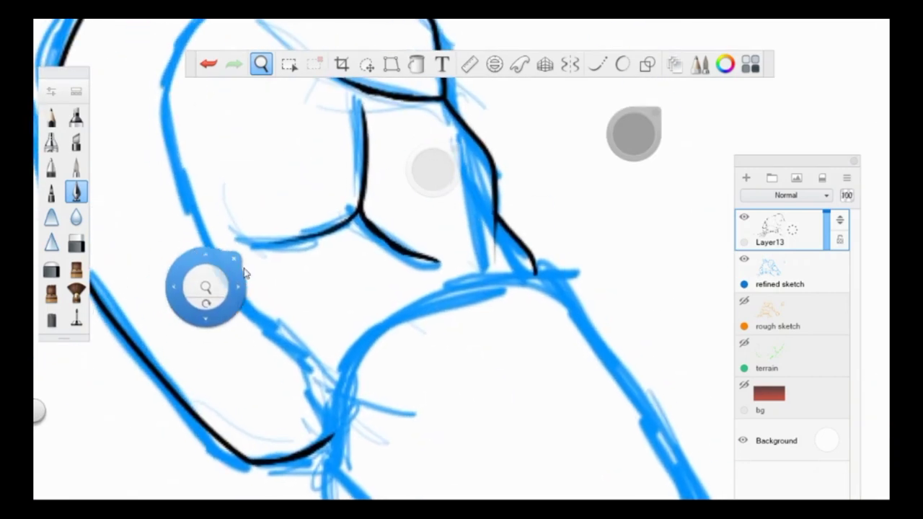
- Ink the armhole's inner edge around the upper arm, with the short crease near the elbow
{"action": "left_click_drag", "start_coordinate": [238, 305], "coordinate": [300, 361]}
{"action": "left_click_drag", "start_coordinate": [303, 328], "coordinate": [328, 437]}
{"action": "left_click_drag", "start_coordinate": [433, 170], "coordinate": [433, 210]}
{"action": "left_click", "coordinate": [598, 63]}
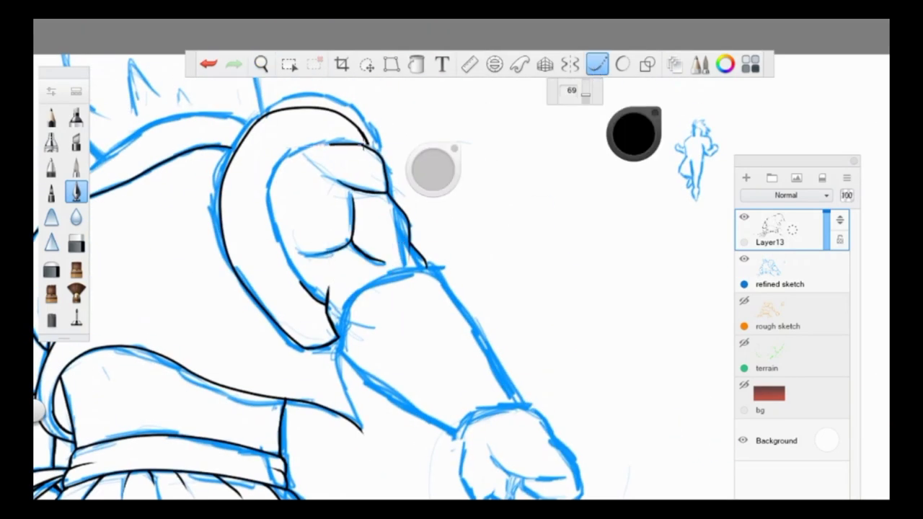
{"action": "mouse_move", "coordinate": [306, 149]}
{"action": "left_mouse_down"}
{"action": "mouse_move", "coordinate": [305, 200]}
{"action": "mouse_move", "coordinate": [216, 188]}
{"action": "mouse_move", "coordinate": [148, 216]}
{"action": "left_mouse_up"}
{"action": "mouse_move", "coordinate": [690, 309]}
{"action": "left_mouse_down"}
{"action": "mouse_move", "coordinate": [690, 339]}
{"action": "mouse_move", "coordinate": [649, 274]}
{"action": "left_mouse_up"}
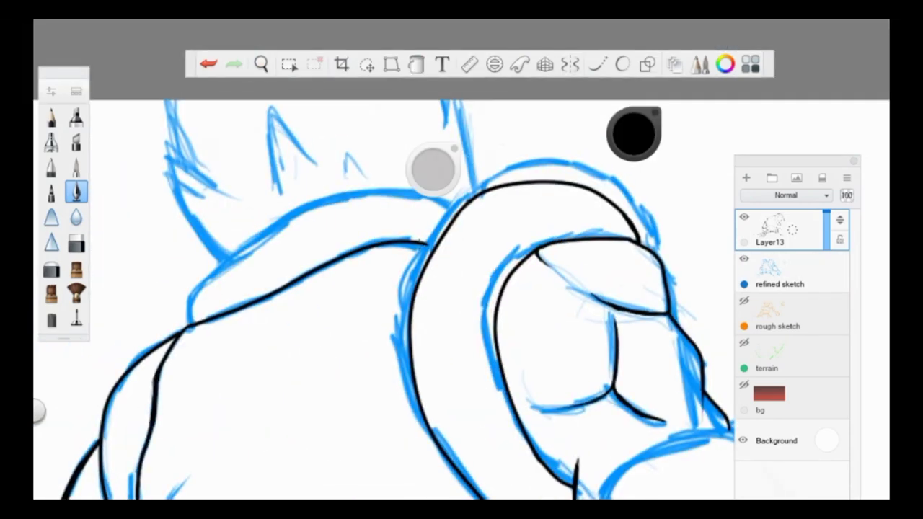
- Ink the collar's upper edge across to the armhole and hide the refined sketch layer to check the lines
{"action": "key", "text": "e"}
{"action": "key", "text": "e"}
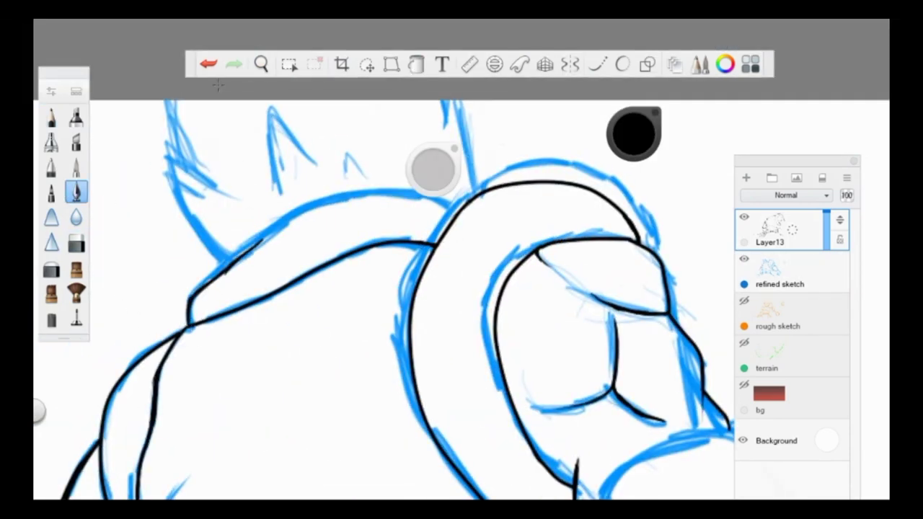
{"action": "key", "text": "ctrl+z"}
{"action": "left_click_drag", "start_coordinate": [188, 326], "coordinate": [229, 252]}
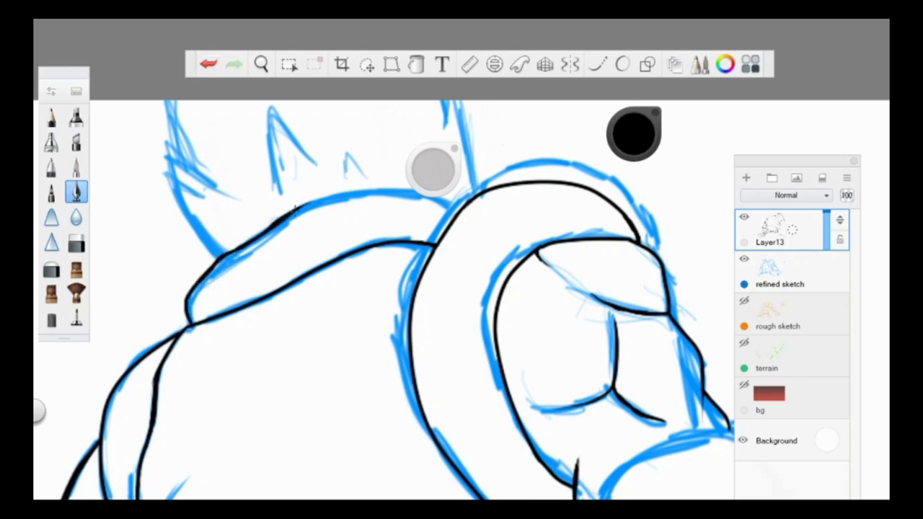
{"action": "scroll", "coordinate": [456, 209], "scroll_direction": "down", "scroll_amount": 3}
{"action": "left_click", "coordinate": [745, 258]}
{"action": "scroll", "coordinate": [371, 303], "scroll_direction": "up", "scroll_amount": 3}
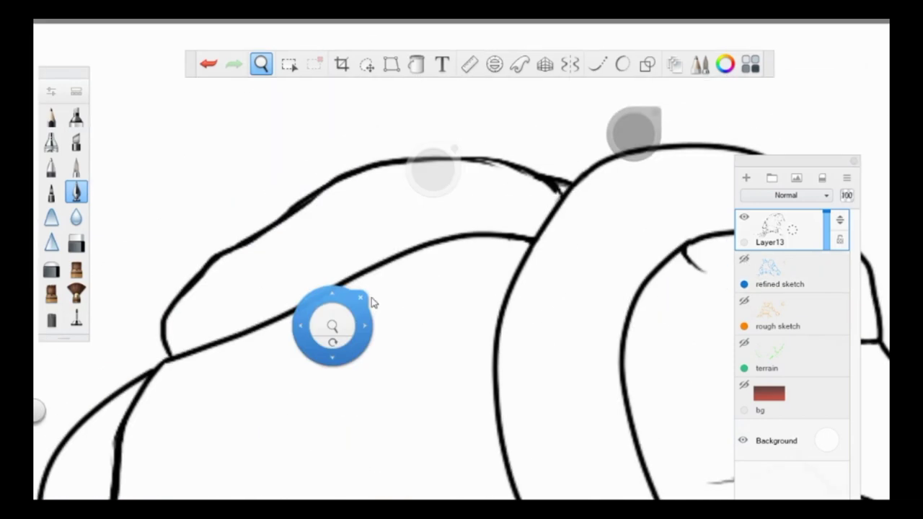
- Show the refined sketch and ink the hair's two outer edges above the collar, including the pointed tuft
{"action": "left_click", "coordinate": [744, 258]}
{"action": "scroll", "coordinate": [310, 101], "scroll_direction": "up", "scroll_amount": 4}
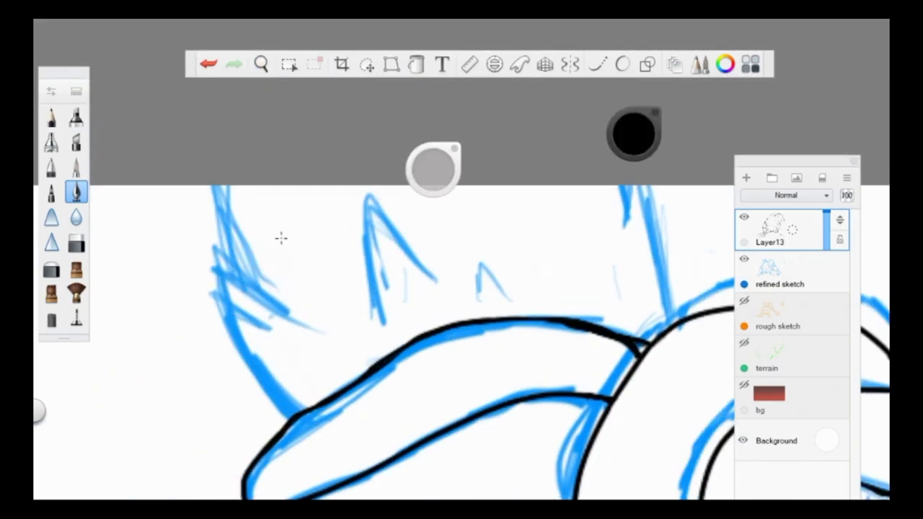
{"action": "left_click_drag", "start_coordinate": [301, 401], "coordinate": [287, 307]}
{"action": "left_click_drag", "start_coordinate": [235, 283], "coordinate": [210, 186]}
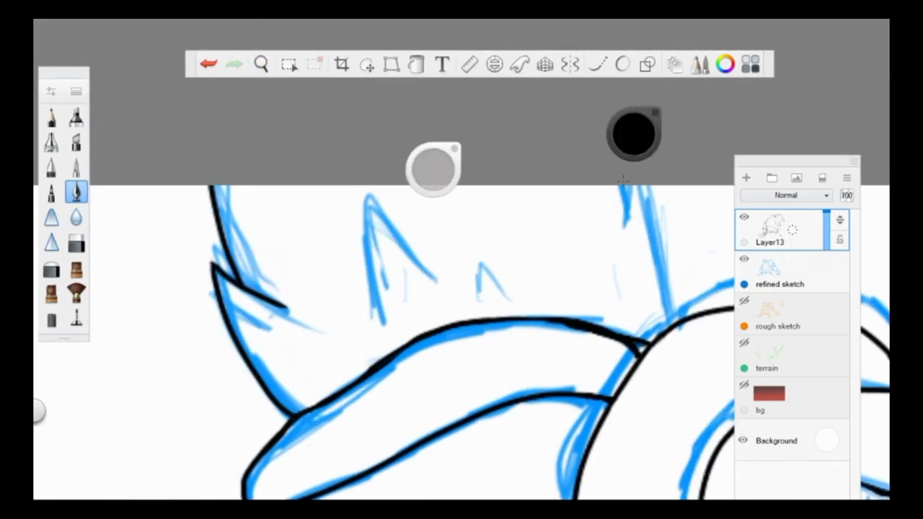
{"action": "left_click_drag", "start_coordinate": [671, 323], "coordinate": [655, 189]}
{"action": "left_click", "coordinate": [744, 259]}
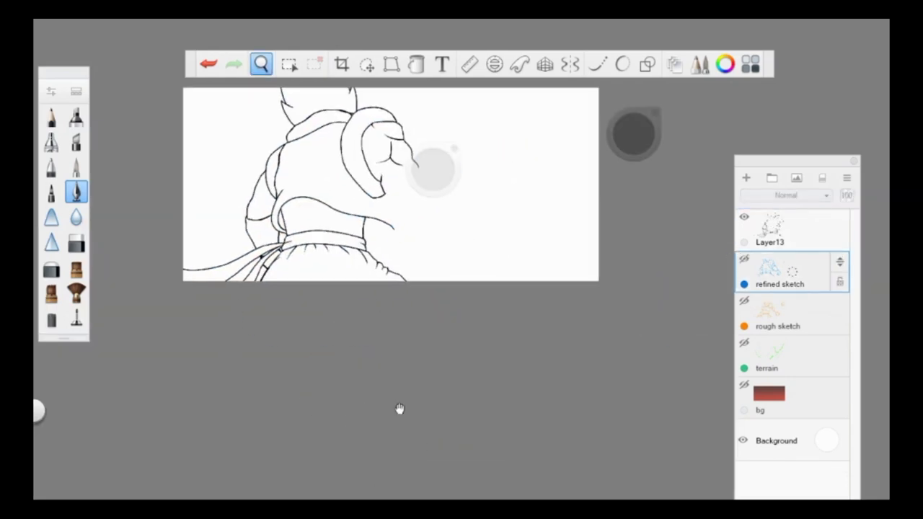
- Try to ink the curved elbow edge of the forearm band on the refined sketch layer
{"action": "mouse_move", "coordinate": [397, 408]}
{"action": "left_mouse_down"}
{"action": "mouse_move", "coordinate": [380, 390]}
{"action": "mouse_move", "coordinate": [401, 330]}
{"action": "left_mouse_up"}
{"action": "key", "text": "ctrl+z"}
{"action": "key", "text": "ctrl+z"}
{"action": "mouse_move", "coordinate": [380, 289]}
{"action": "left_mouse_down"}
{"action": "mouse_move", "coordinate": [361, 180]}
{"action": "mouse_move", "coordinate": [541, 153]}
{"action": "left_mouse_up"}
{"action": "key", "text": "ctrl+z"}
{"action": "left_click", "coordinate": [622, 64]}
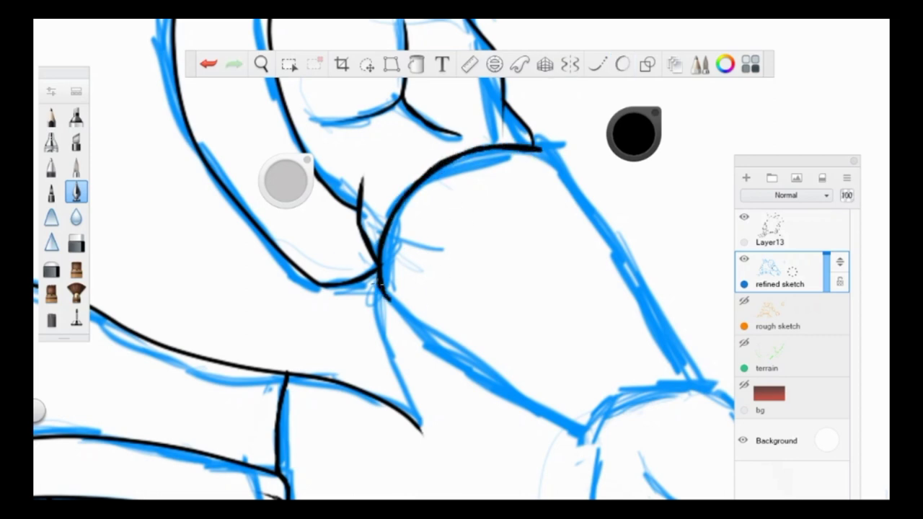
- Try to ink the forearm's two long straight edges along the ruler on the refined sketch layer
{"action": "left_click_drag", "start_coordinate": [567, 300], "coordinate": [344, 252]}
{"action": "key", "text": "r"}
{"action": "left_click_drag", "start_coordinate": [497, 299], "coordinate": [400, 289]}
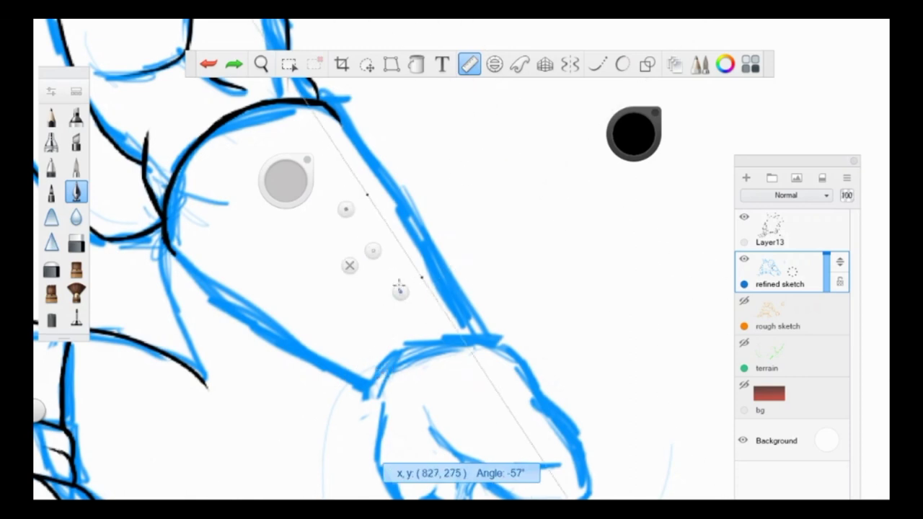
{"action": "left_click_drag", "start_coordinate": [407, 228], "coordinate": [482, 339]}
{"action": "mouse_move", "coordinate": [482, 339]}
{"action": "left_mouse_down"}
{"action": "mouse_move", "coordinate": [267, 448]}
{"action": "mouse_move", "coordinate": [282, 388]}
{"action": "mouse_move", "coordinate": [307, 386]}
{"action": "left_mouse_up"}
{"action": "left_click_drag", "start_coordinate": [168, 249], "coordinate": [380, 401]}
{"action": "key", "text": "r"}
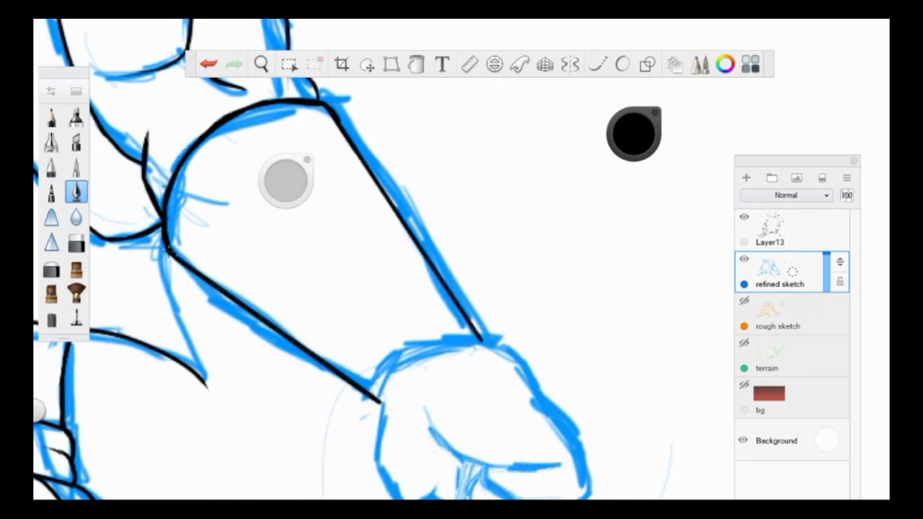
- Undo the black forearm lines drawn on the refined sketch layer
{"action": "left_click", "coordinate": [76, 243]}
{"action": "key", "text": "ctrl+z"}
{"action": "key", "text": "ctrl+z"}
{"action": "key", "text": "ctrl+z"}
{"action": "key", "text": "ctrl+z"}
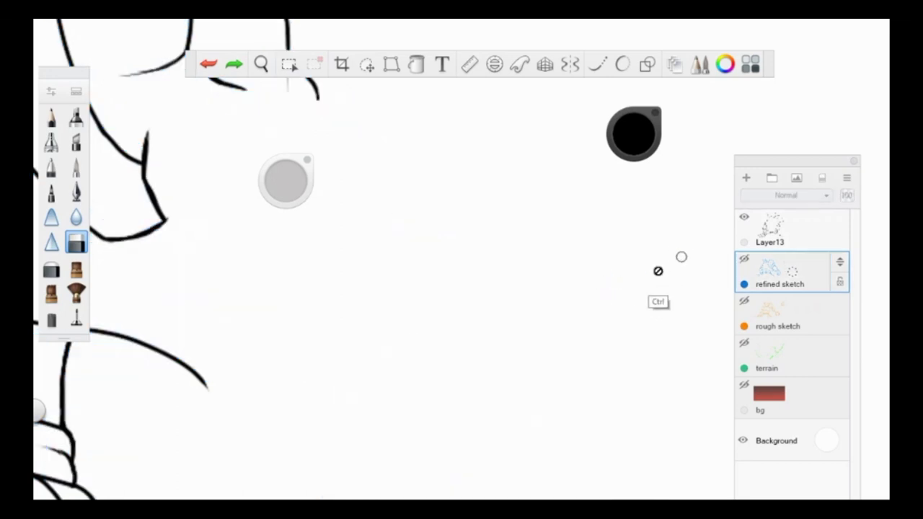
- Make Layer13 the active layer and ink the forearm band's curved elbow edge on it
{"action": "left_click", "coordinate": [828, 234]}
{"action": "key", "text": "ctrl+y"}
{"action": "key", "text": "ctrl+y"}
{"action": "left_click", "coordinate": [76, 192]}
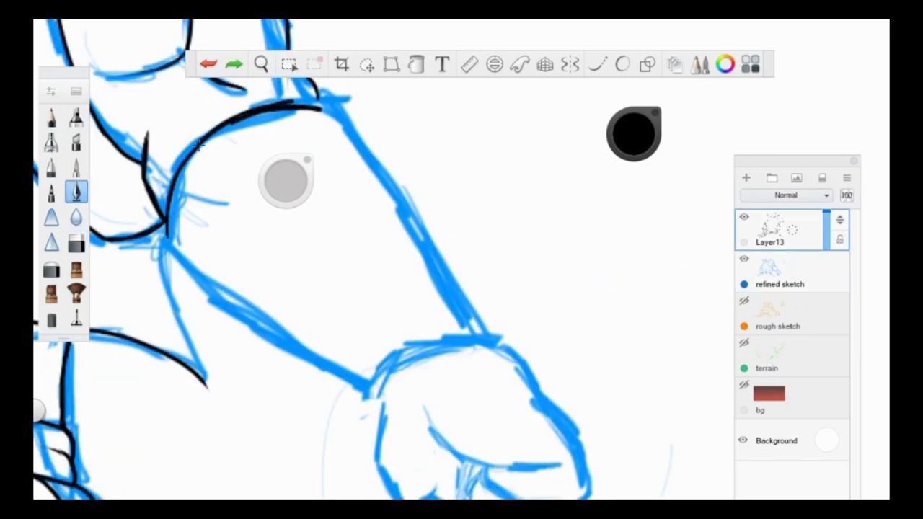
{"action": "left_click_drag", "start_coordinate": [170, 220], "coordinate": [308, 132]}
{"action": "key", "text": "ctrl+z"}
{"action": "left_click_drag", "start_coordinate": [170, 220], "coordinate": [317, 101]}
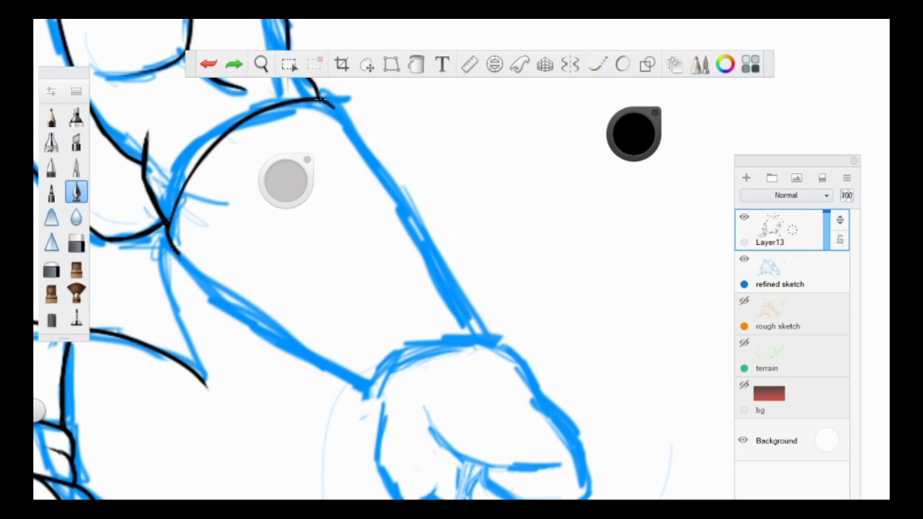
- Ink the forearm's two long straight edges along the ruler from the elbow to the wrist
{"action": "left_click", "coordinate": [469, 64]}
{"action": "left_click_drag", "start_coordinate": [177, 257], "coordinate": [381, 399]}
{"action": "mouse_move", "coordinate": [313, 387]}
{"action": "left_mouse_down"}
{"action": "mouse_move", "coordinate": [526, 273]}
{"action": "mouse_move", "coordinate": [412, 274]}
{"action": "left_mouse_up"}
{"action": "left_click_drag", "start_coordinate": [321, 108], "coordinate": [484, 332]}
{"action": "key", "text": "space"}
- Erase the overlapping line ends where the forearm band meets the elbow
{"action": "left_click_drag", "start_coordinate": [164, 207], "coordinate": [123, 241]}
{"action": "key", "text": "e"}
{"action": "key", "text": "space"}
{"action": "left_click_drag", "start_coordinate": [287, 310], "coordinate": [295, 317]}
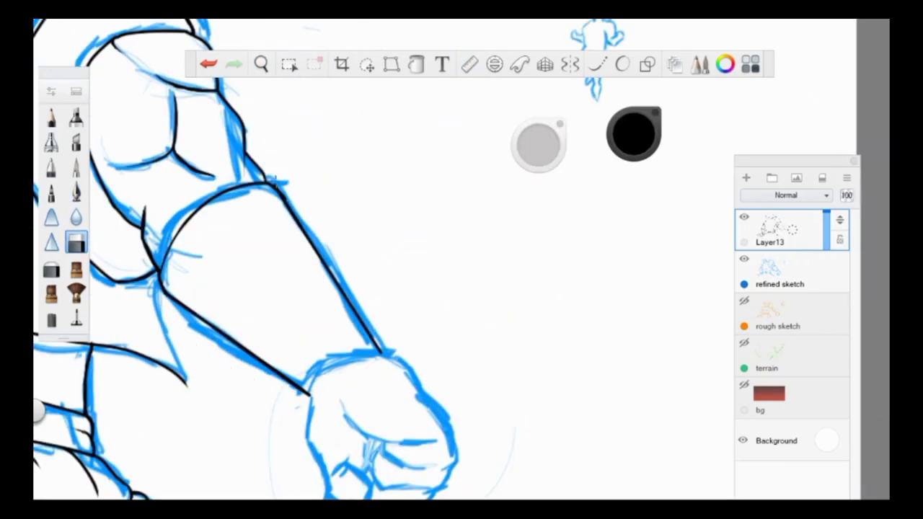
- Ink the fist's inner side, the rounded thumb tip, the palm crease and the folded fingers
{"action": "left_click", "coordinate": [77, 189]}
{"action": "key", "text": "space"}
{"action": "mouse_move", "coordinate": [273, 378]}
{"action": "left_mouse_down"}
{"action": "mouse_move", "coordinate": [274, 361]}
{"action": "mouse_move", "coordinate": [274, 378]}
{"action": "mouse_move", "coordinate": [379, 225]}
{"action": "mouse_move", "coordinate": [396, 353]}
{"action": "mouse_move", "coordinate": [431, 387]}
{"action": "left_mouse_up"}
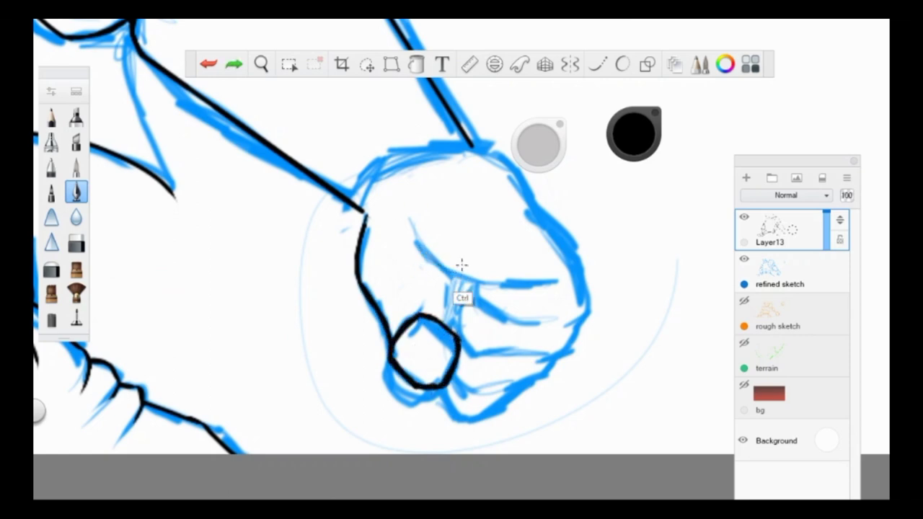
{"action": "left_click_drag", "start_coordinate": [421, 249], "coordinate": [534, 286]}
{"action": "left_click_drag", "start_coordinate": [462, 341], "coordinate": [487, 357]}
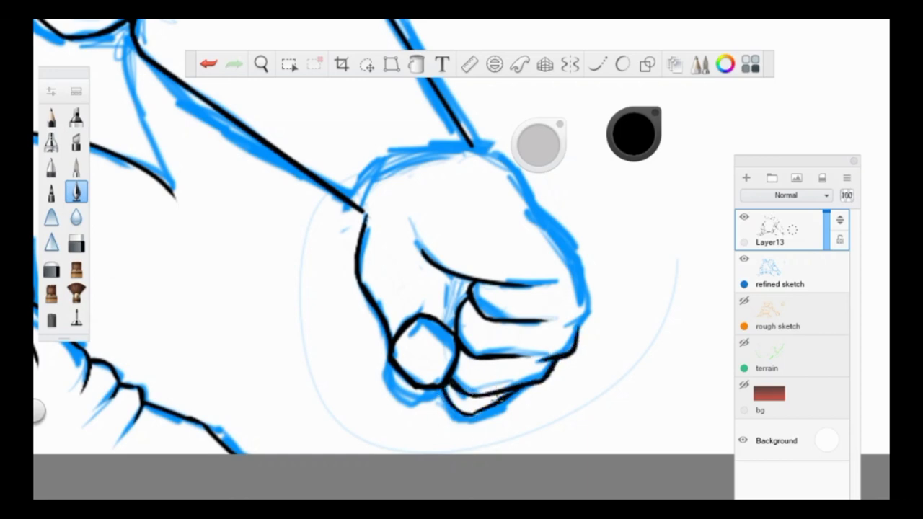
- Rework the palm crease into a curled index finger and ink the fist's outer contour from wrist to knuckles
{"action": "key", "text": "e"}
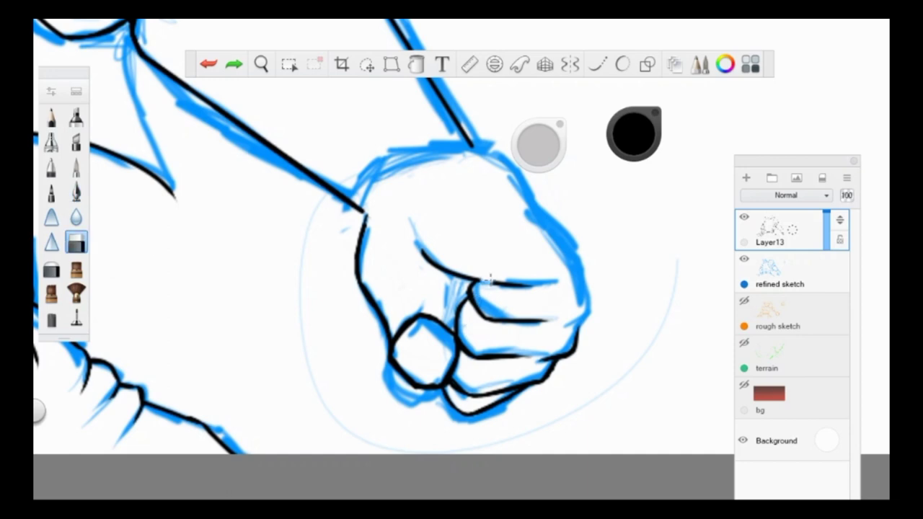
{"action": "key", "text": "e"}
{"action": "mouse_move", "coordinate": [559, 283]}
{"action": "left_mouse_down"}
{"action": "mouse_move", "coordinate": [476, 283]}
{"action": "mouse_move", "coordinate": [537, 279]}
{"action": "left_mouse_up"}
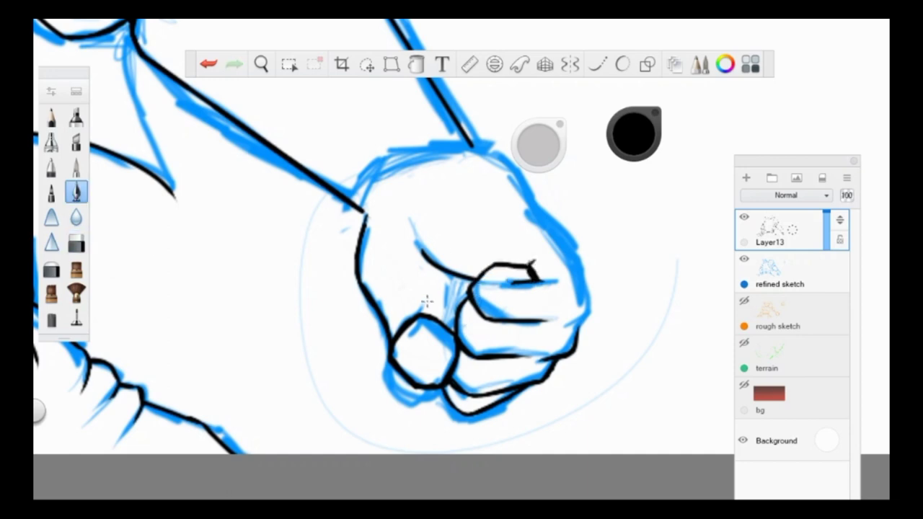
{"action": "left_click_drag", "start_coordinate": [427, 303], "coordinate": [464, 316]}
{"action": "key", "text": "ctrl+z"}
{"action": "mouse_move", "coordinate": [393, 204]}
{"action": "left_mouse_down"}
{"action": "mouse_move", "coordinate": [440, 156]}
{"action": "mouse_move", "coordinate": [598, 196]}
{"action": "mouse_move", "coordinate": [573, 249]}
{"action": "mouse_move", "coordinate": [569, 326]}
{"action": "left_mouse_up"}
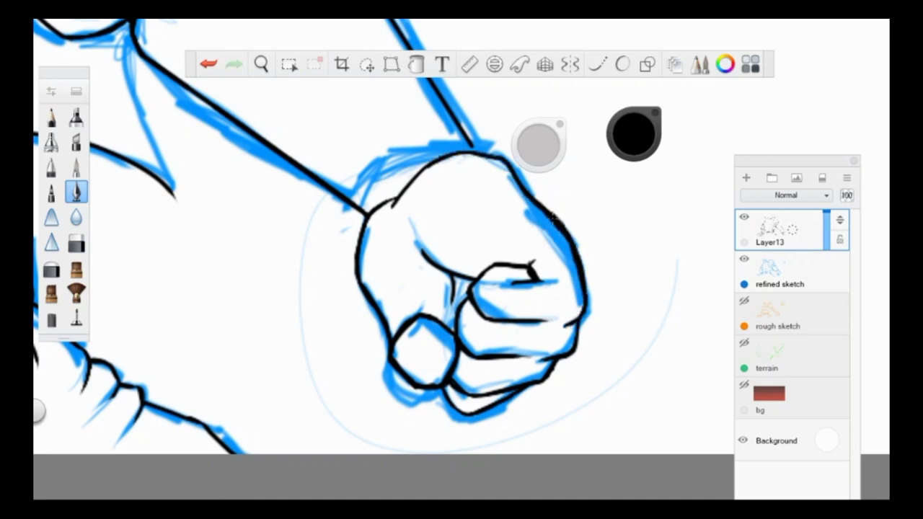
- Clean up the fist's line ends with the eraser and check the line art with the refined sketch hidden
{"action": "key", "text": "e"}
{"action": "key", "text": "m"}
{"action": "scroll", "coordinate": [563, 231], "scroll_direction": "down", "scroll_amount": 5}
{"action": "left_click_drag", "start_coordinate": [433, 303], "coordinate": [436, 299]}
{"action": "left_click_drag", "start_coordinate": [577, 340], "coordinate": [571, 334]}
{"action": "key", "text": "b"}
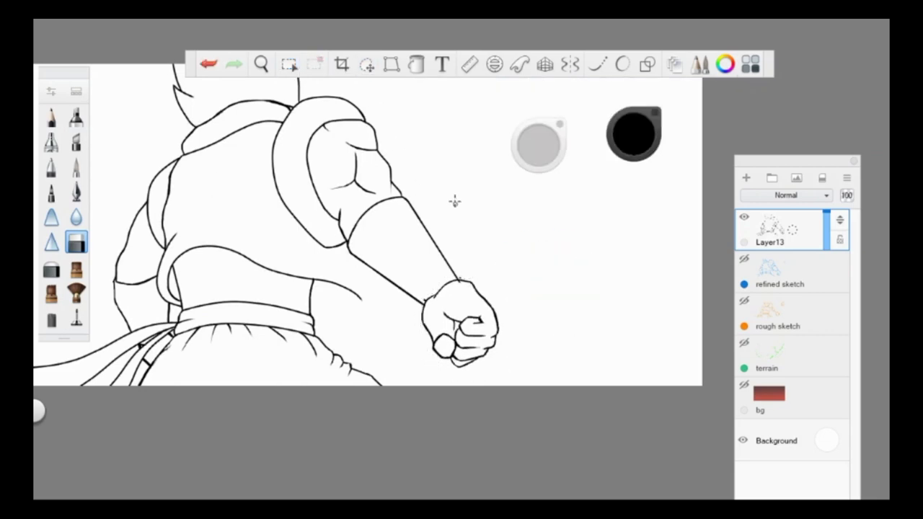
{"action": "key", "text": "space"}
{"action": "left_click_drag", "start_coordinate": [330, 217], "coordinate": [332, 301]}
- Show the refined sketch and ink the vest's hanging edge from the elbow down to its pointed corner
{"action": "left_click", "coordinate": [745, 259]}
{"action": "left_click", "coordinate": [76, 191]}
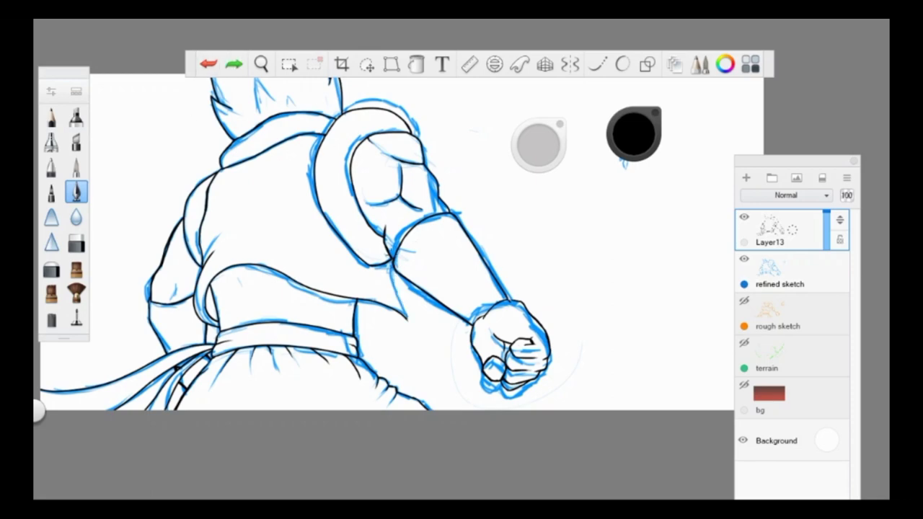
{"action": "key", "text": "space"}
{"action": "left_click_drag", "start_coordinate": [402, 320], "coordinate": [412, 278]}
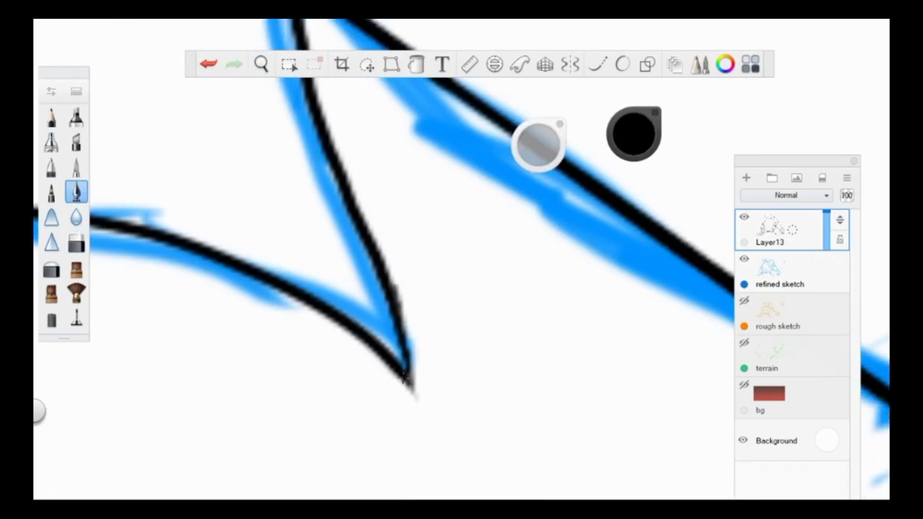
- Ink the body outline of the small distant figure and fill its head with solid black
{"action": "key", "text": "space"}
{"action": "mouse_move", "coordinate": [297, 96]}
{"action": "left_mouse_down"}
{"action": "mouse_move", "coordinate": [529, 288]}
{"action": "mouse_move", "coordinate": [363, 264]}
{"action": "left_mouse_up"}
{"action": "mouse_move", "coordinate": [386, 171]}
{"action": "left_mouse_down"}
{"action": "mouse_move", "coordinate": [350, 212]}
{"action": "mouse_move", "coordinate": [357, 253]}
{"action": "mouse_move", "coordinate": [332, 335]}
{"action": "mouse_move", "coordinate": [390, 408]}
{"action": "mouse_move", "coordinate": [433, 288]}
{"action": "mouse_move", "coordinate": [484, 213]}
{"action": "mouse_move", "coordinate": [385, 171]}
{"action": "left_mouse_up"}
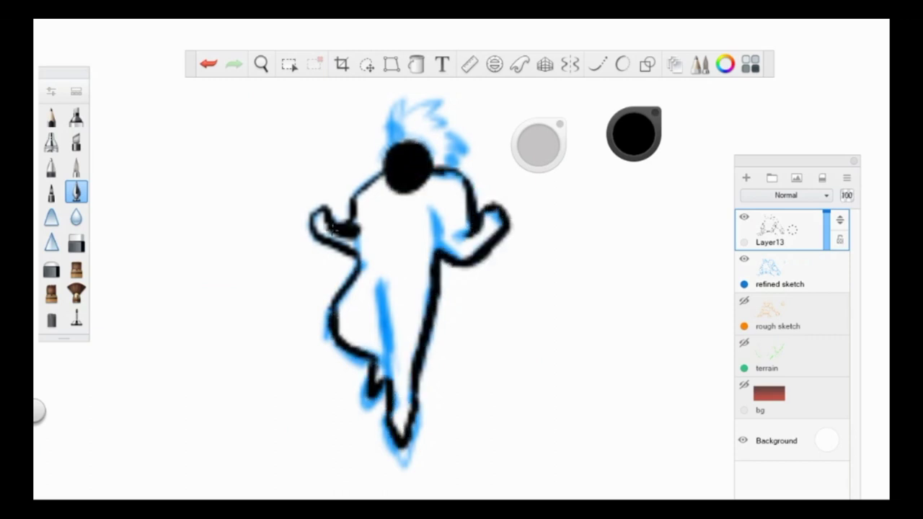
- Fill the small distant figure's body solid black as a silhouette and hide the refined sketch layer
{"action": "left_click_drag", "start_coordinate": [382, 324], "coordinate": [397, 202]}
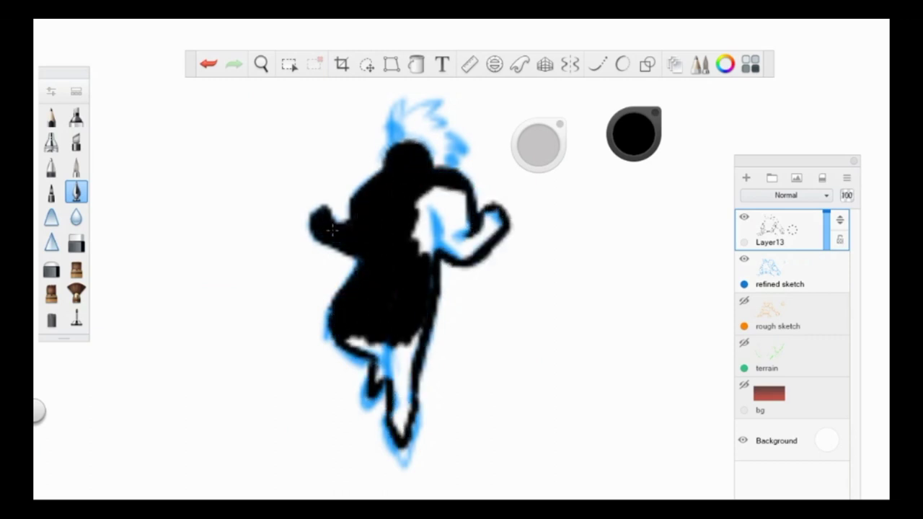
{"action": "left_click_drag", "start_coordinate": [454, 202], "coordinate": [429, 274]}
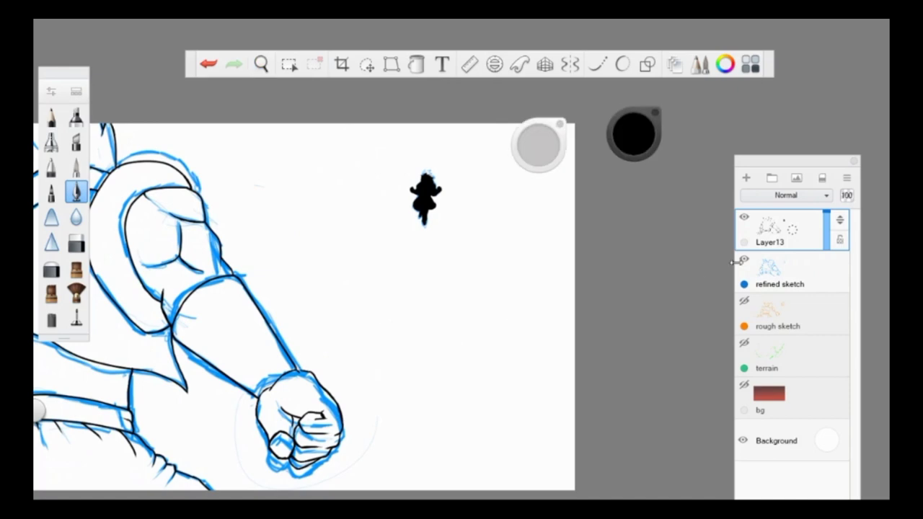
{"action": "left_click", "coordinate": [745, 259]}
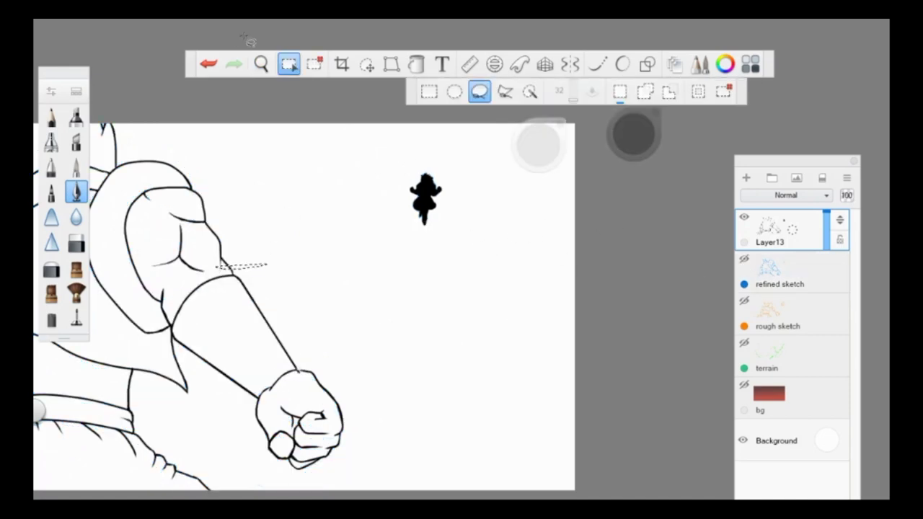
- Erase the rough stretch of the vest's edge beside the left arm and redraw it as one clean curve
{"action": "scroll", "coordinate": [323, 354], "scroll_direction": "up", "scroll_amount": 3}
{"action": "scroll", "coordinate": [323, 354], "scroll_direction": "up", "scroll_amount": 2}
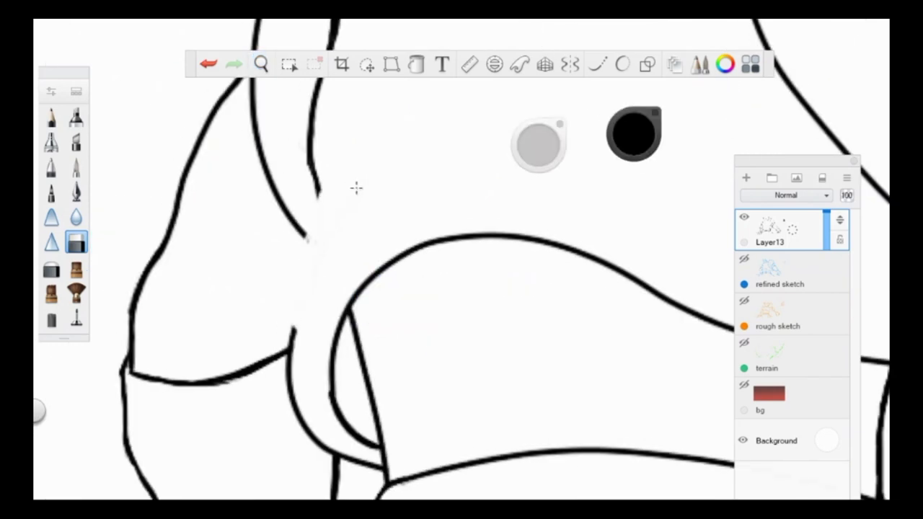
{"action": "key", "text": "c"}
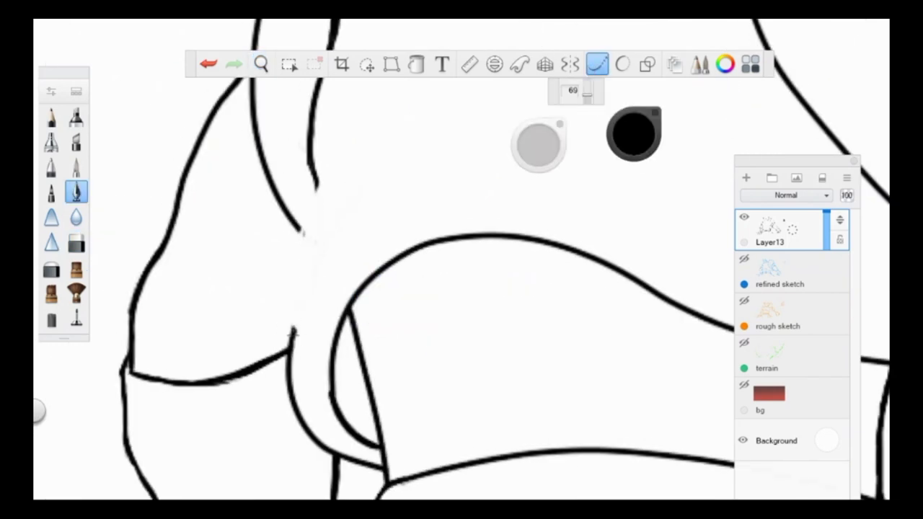
{"action": "key", "text": "ctrl+z"}
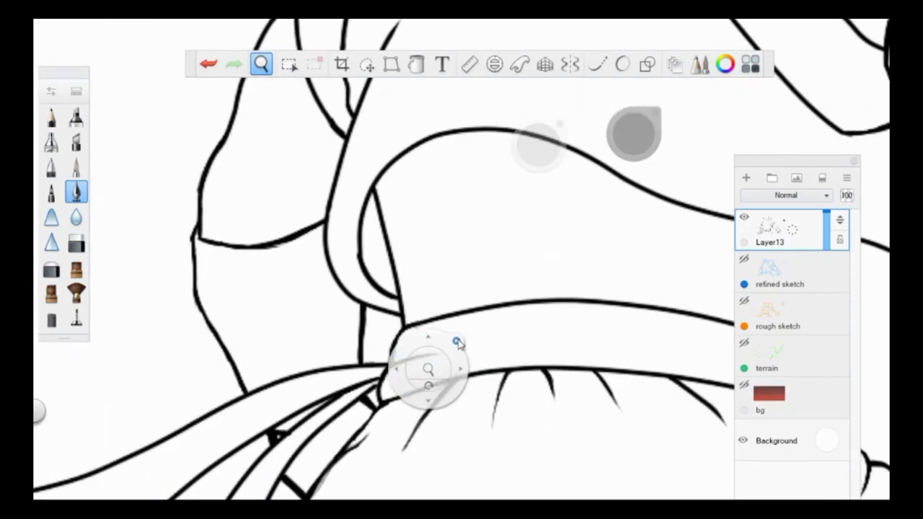
- Open a small gap in the left arm's outline and ink an overlapping muscle crease there
{"action": "key", "text": "space"}
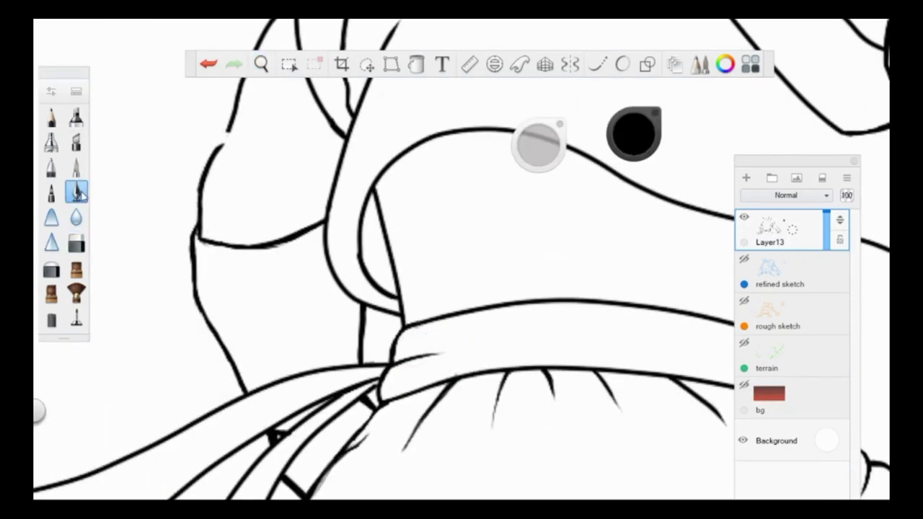
{"action": "left_click_drag", "start_coordinate": [223, 141], "coordinate": [241, 123]}
{"action": "left_click_drag", "start_coordinate": [241, 123], "coordinate": [264, 214]}
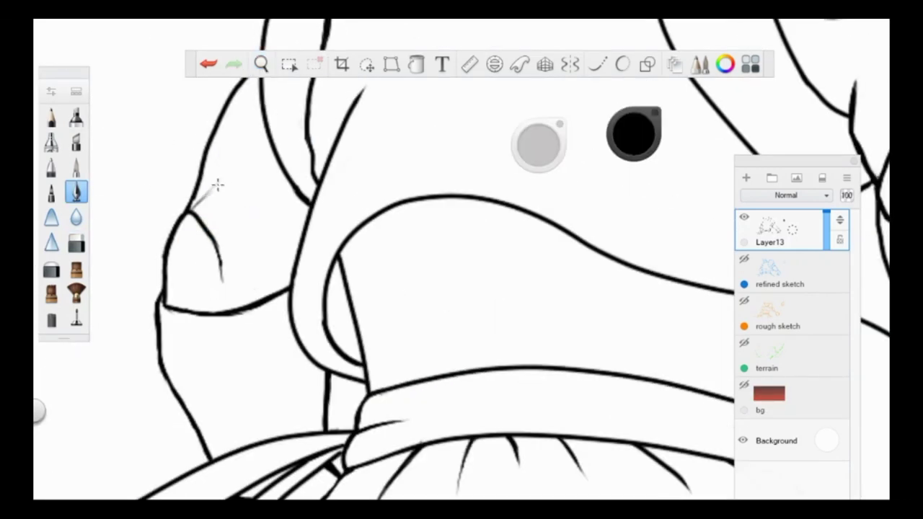
{"action": "scroll", "coordinate": [274, 171], "scroll_direction": "down", "scroll_amount": 5}
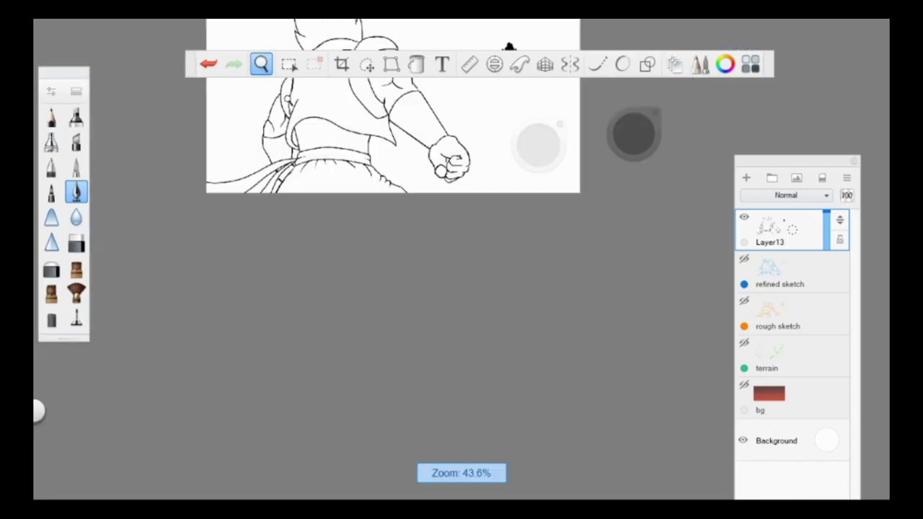
- Ink another crease on the left arm and a vertical fold in the shirt just below the vest's hem
{"action": "scroll", "coordinate": [215, 156], "scroll_direction": "up", "scroll_amount": 5}
{"action": "left_click_drag", "start_coordinate": [306, 249], "coordinate": [295, 191]}
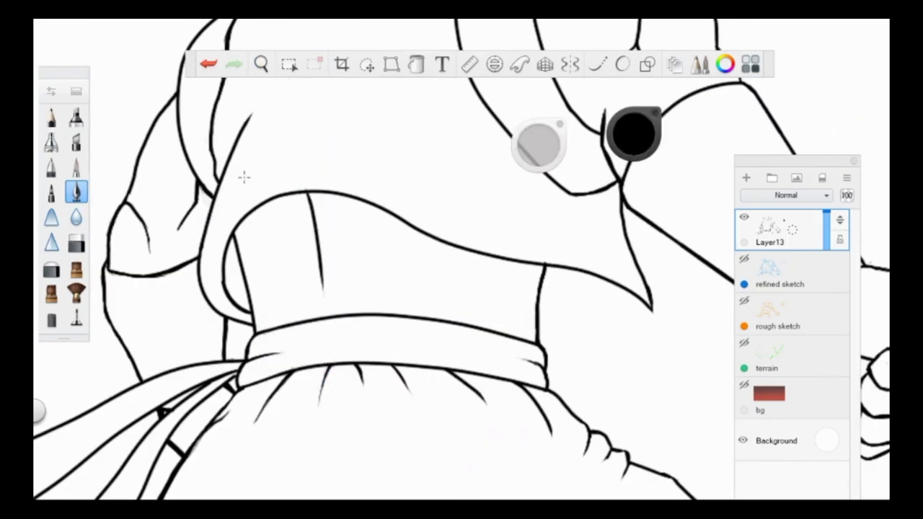
{"action": "mouse_move", "coordinate": [353, 184]}
{"action": "left_mouse_down"}
{"action": "mouse_move", "coordinate": [332, 238]}
{"action": "mouse_move", "coordinate": [301, 103]}
{"action": "mouse_move", "coordinate": [548, 310]}
{"action": "left_mouse_up"}
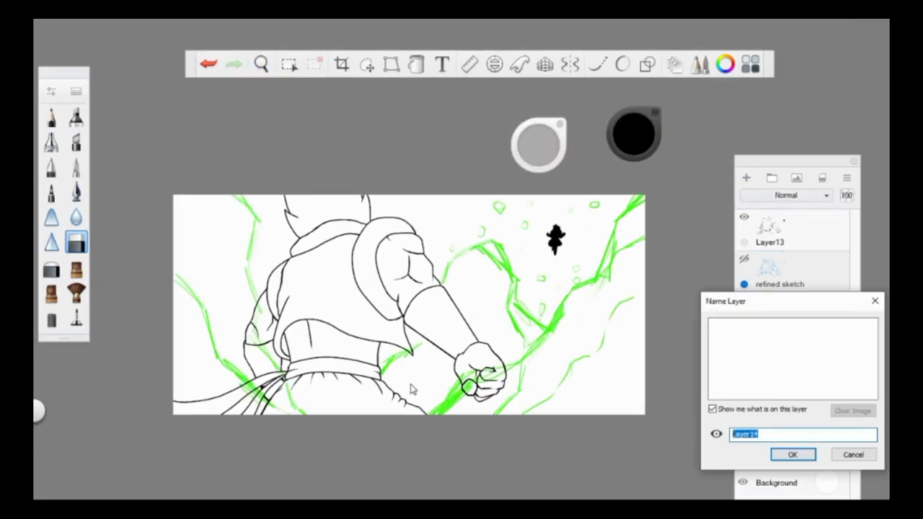
- Name the new layer "line terrain" and show the refined sketch over the red background
{"action": "type", "text": "rain"}
{"action": "key", "text": "Return"}
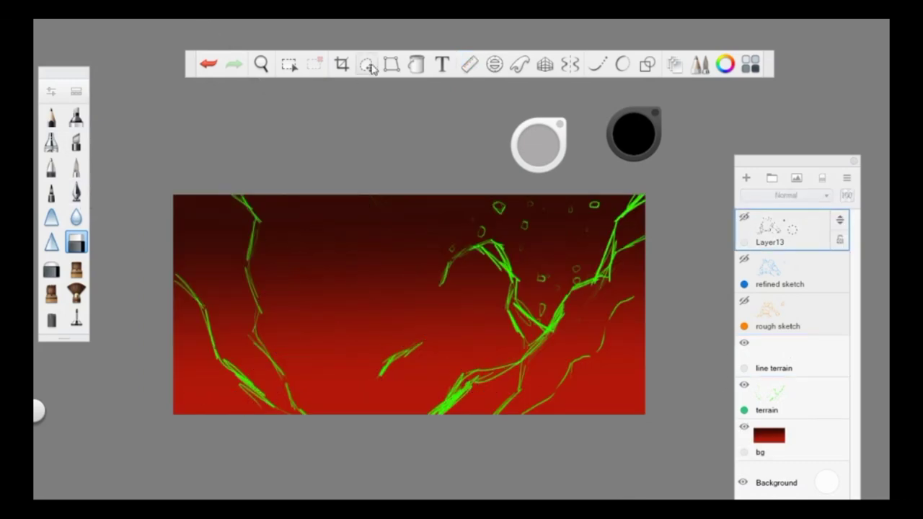
{"action": "left_click", "coordinate": [369, 67]}
{"action": "left_click", "coordinate": [779, 361]}
{"action": "left_click", "coordinate": [744, 259]}
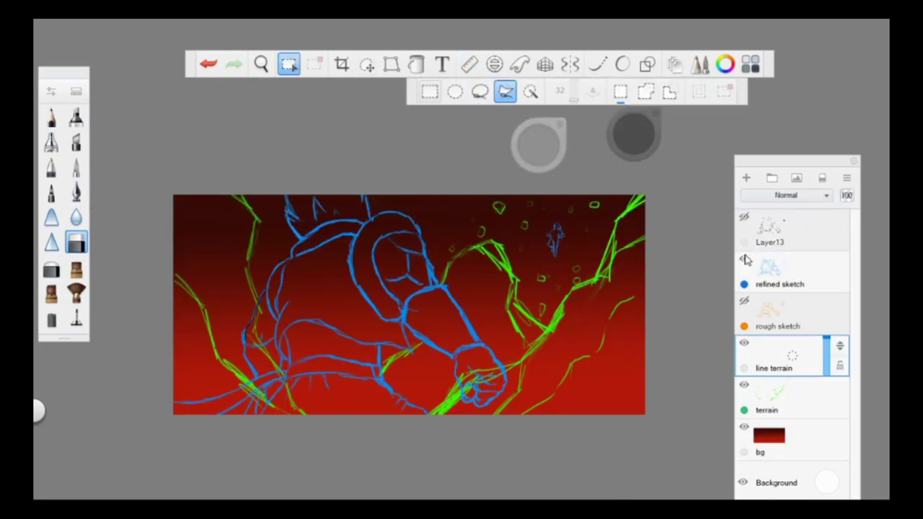
- Add green slope lines to the terrain layer with the Pencil and return to the line terrain layer
{"action": "left_click", "coordinate": [779, 401]}
{"action": "left_click", "coordinate": [51, 117]}
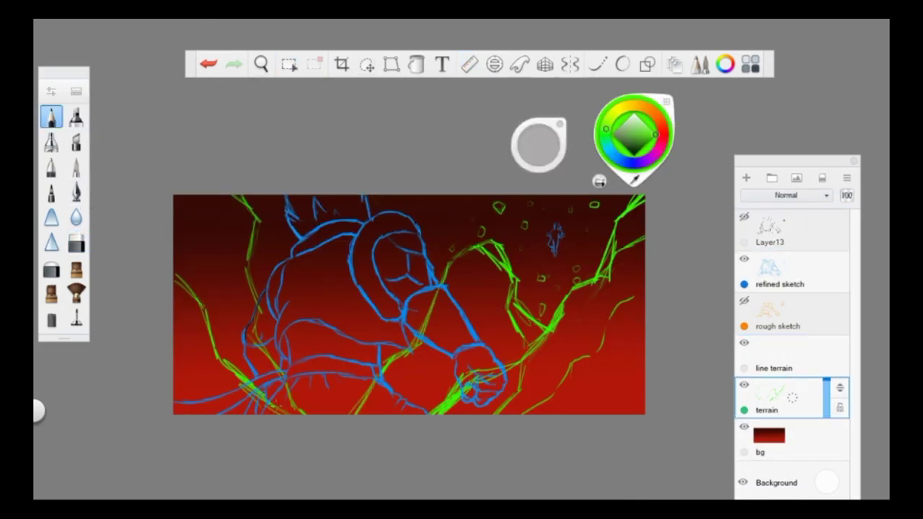
{"action": "left_click", "coordinate": [779, 361]}
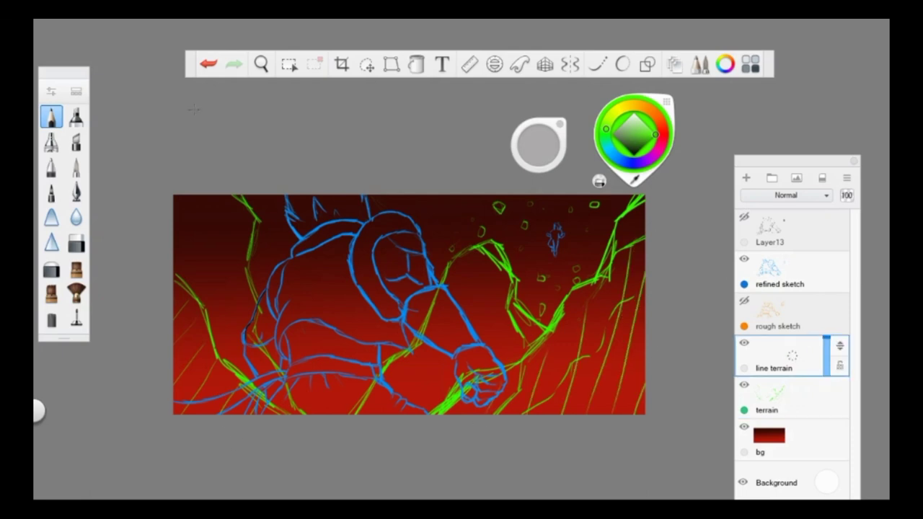
- Outline both foreground slopes with polygon selections and lay a wide radial gradient over them on the line terrain layer, moved to the top
{"action": "left_click", "coordinate": [289, 64]}
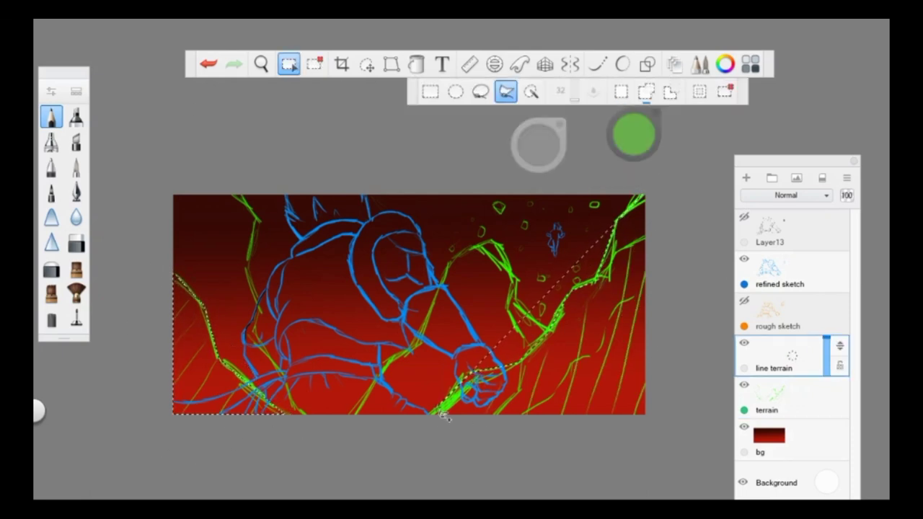
{"action": "left_click_drag", "start_coordinate": [779, 353], "coordinate": [794, 229]}
{"action": "key", "text": "f"}
{"action": "left_click", "coordinate": [581, 346]}
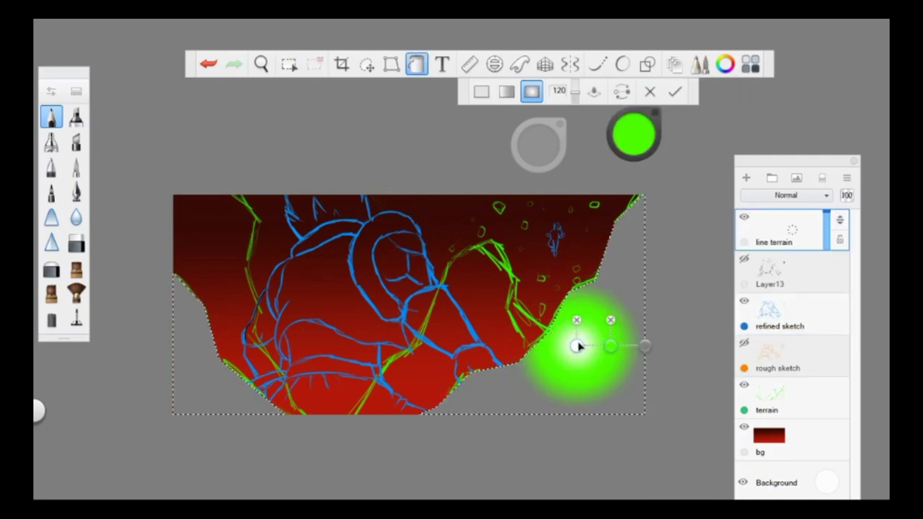
{"action": "left_click_drag", "start_coordinate": [577, 346], "coordinate": [645, 348]}
- Recolor the slope gradient with a near-black outer stop and a dark red-brown middle stop, and apply the fill
{"action": "left_click", "coordinate": [633, 133]}
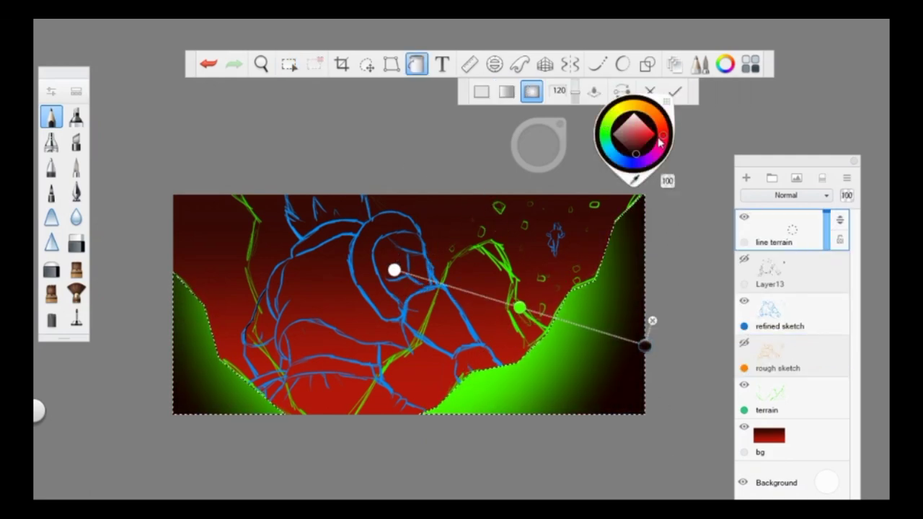
{"action": "left_click", "coordinate": [519, 308]}
{"action": "left_click", "coordinate": [633, 133]}
{"action": "left_click", "coordinate": [662, 143]}
{"action": "left_click_drag", "start_coordinate": [662, 143], "coordinate": [640, 148]}
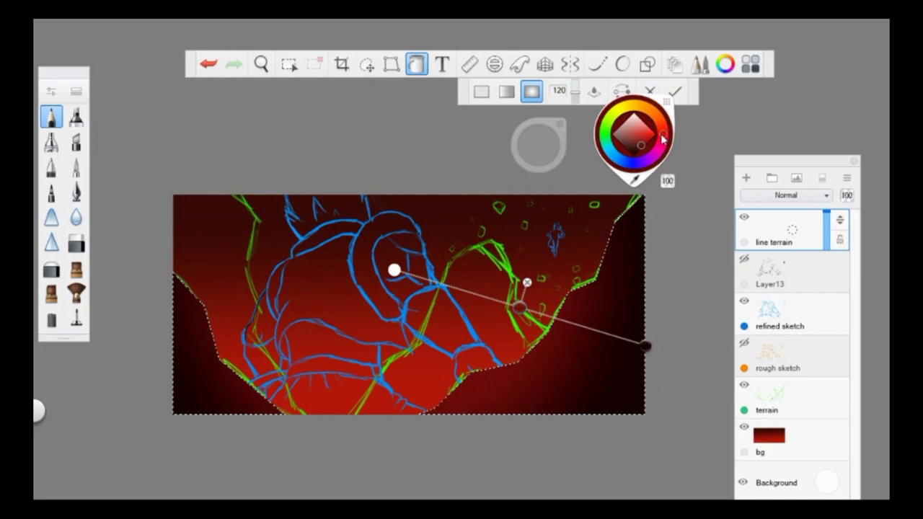
{"action": "left_click", "coordinate": [394, 270]}
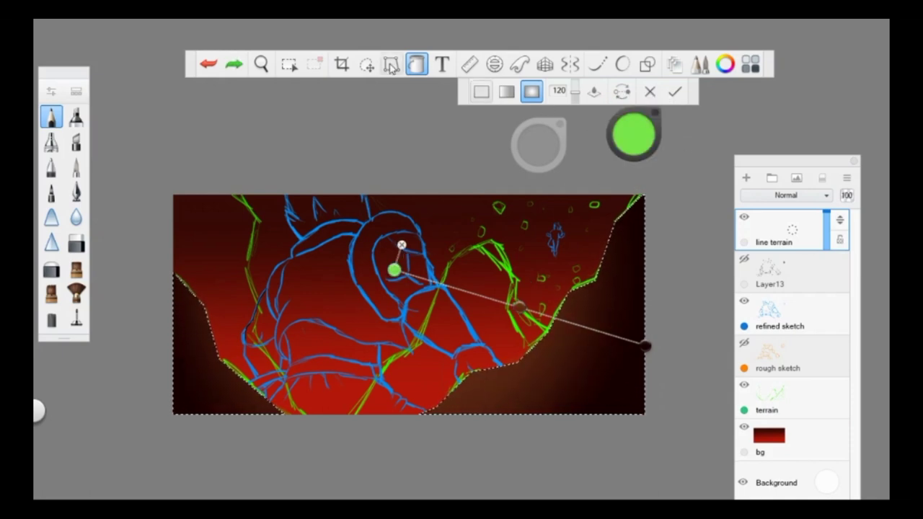
{"action": "key", "text": "Return"}
- Show the character line art, hide the refined sketch and add a new layer directly above the terrain sketch
{"action": "left_click", "coordinate": [744, 258]}
{"action": "left_click", "coordinate": [744, 301]}
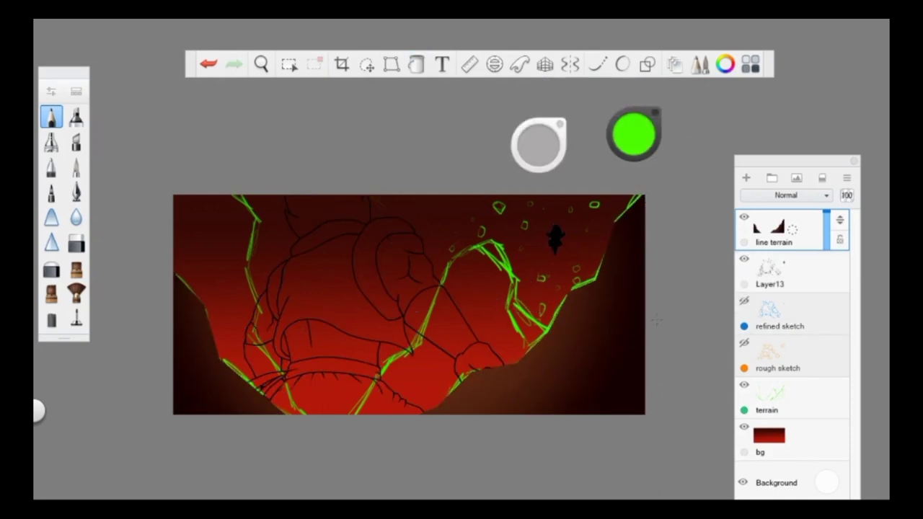
{"action": "left_click", "coordinate": [775, 403]}
{"action": "key", "text": "ctrl+shift+n"}
- Outline the cliff behind the character's left arm with a polygon selection and lay a linear gradient across it
{"action": "key", "text": "m"}
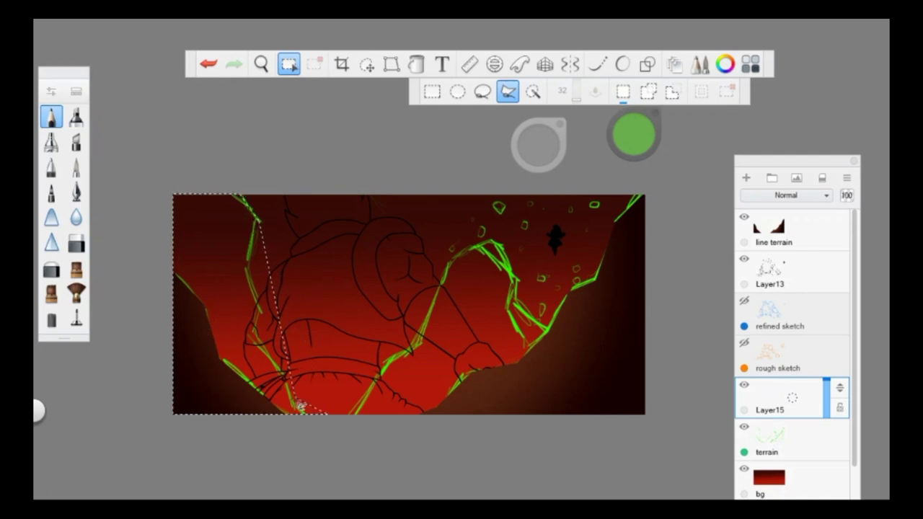
{"action": "key", "text": "f"}
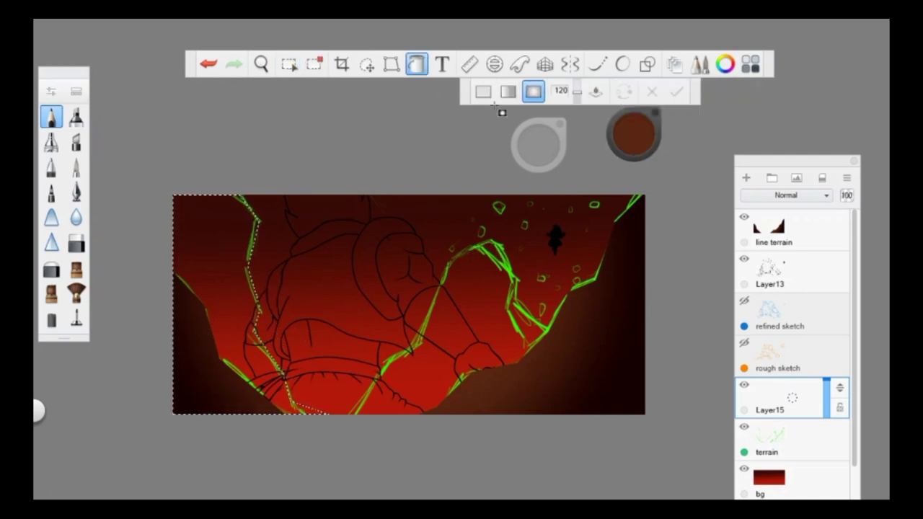
{"action": "left_click", "coordinate": [507, 91]}
{"action": "mouse_move", "coordinate": [171, 264]}
{"action": "left_mouse_down"}
{"action": "mouse_move", "coordinate": [325, 264]}
{"action": "mouse_move", "coordinate": [262, 270]}
{"action": "mouse_move", "coordinate": [270, 249]}
{"action": "mouse_move", "coordinate": [376, 243]}
{"action": "left_mouse_up"}
{"action": "left_click", "coordinate": [326, 264]}
{"action": "left_click", "coordinate": [290, 267]}
- Switch the cliff's gradient to radial, reposition it for brown shading with dark edges, and apply it
{"action": "left_click", "coordinate": [534, 91]}
{"action": "left_click_drag", "start_coordinate": [165, 285], "coordinate": [165, 318]}
{"action": "left_click_drag", "start_coordinate": [336, 221], "coordinate": [369, 267]}
{"action": "left_click", "coordinate": [676, 91]}
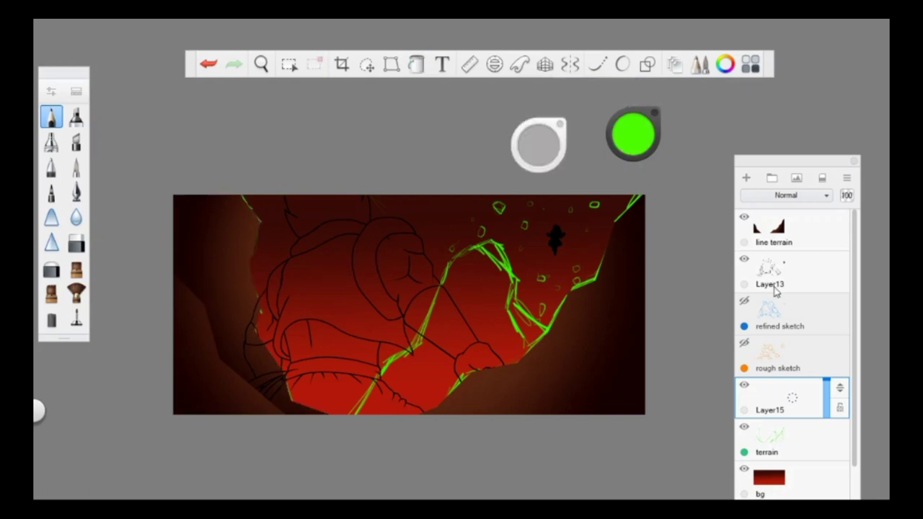
- Outline the central hill behind the forearm with a polygon selection and fill it with a dark linear gradient
{"action": "left_click", "coordinate": [744, 427]}
{"action": "left_click", "coordinate": [744, 427]}
{"action": "key", "text": "m"}
{"action": "left_click", "coordinate": [489, 246]}
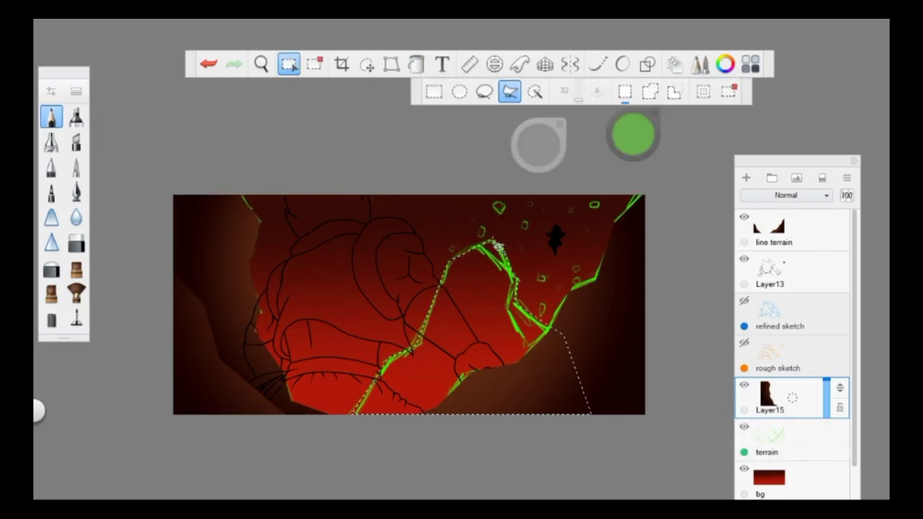
{"action": "key", "text": "f"}
{"action": "left_click_drag", "start_coordinate": [474, 412], "coordinate": [462, 498]}
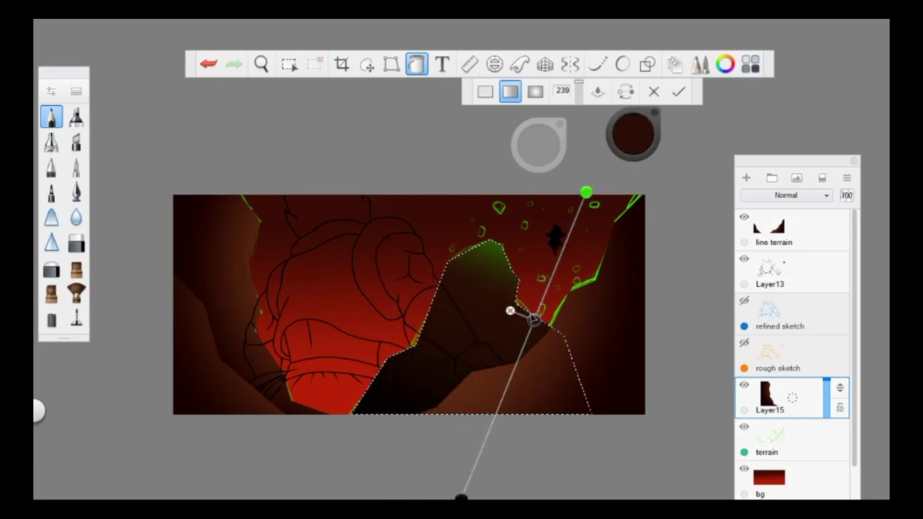
{"action": "left_click_drag", "start_coordinate": [533, 318], "coordinate": [507, 315]}
- Change the central hill's gradient to radial, move its stops for brown-to-dark shading and apply the fill
{"action": "scroll", "coordinate": [459, 495], "scroll_direction": "down", "scroll_amount": 5}
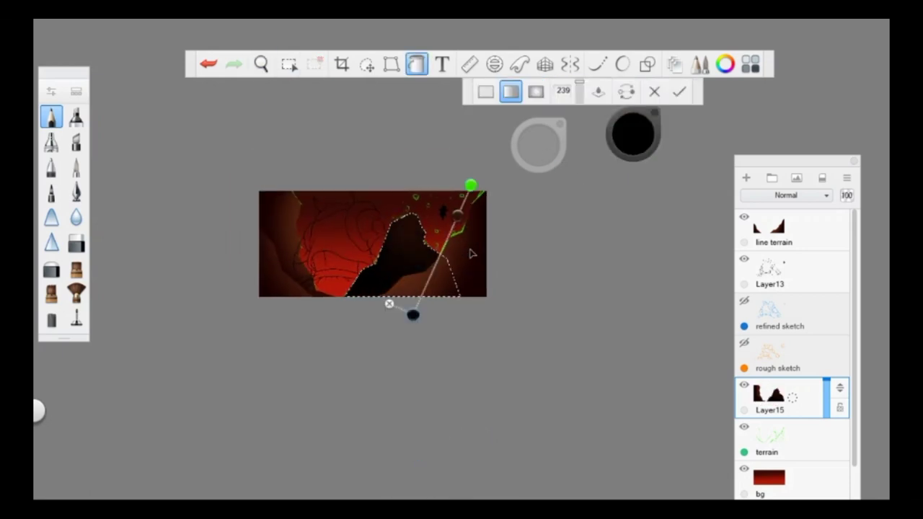
{"action": "left_click_drag", "start_coordinate": [412, 313], "coordinate": [431, 406]}
{"action": "left_click_drag", "start_coordinate": [453, 175], "coordinate": [445, 204]}
{"action": "left_click_drag", "start_coordinate": [373, 349], "coordinate": [402, 307]}
{"action": "left_click_drag", "start_coordinate": [449, 165], "coordinate": [452, 192]}
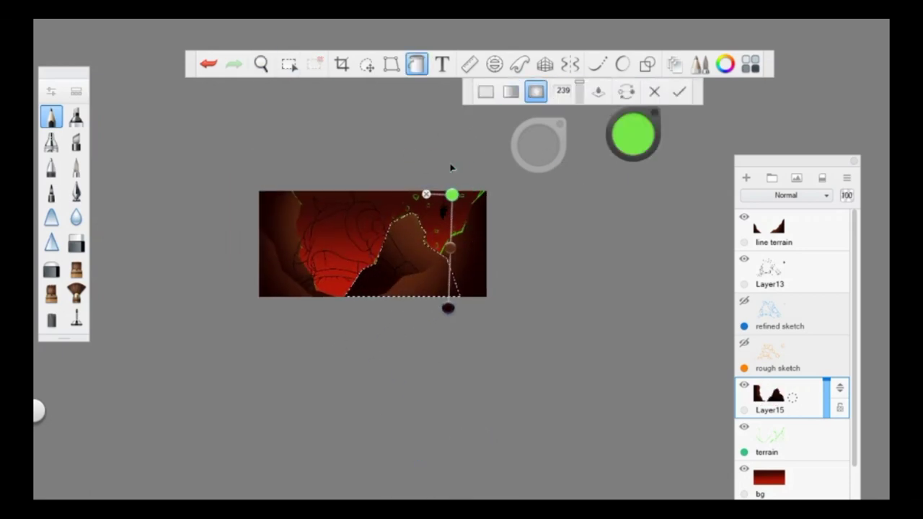
{"action": "key", "text": "Return"}
- Outline the floating rocks around the distant silhouette with polygon selections combined into one selection
{"action": "scroll", "coordinate": [329, 300], "scroll_direction": "up", "scroll_amount": 5}
{"action": "left_click_drag", "start_coordinate": [329, 300], "coordinate": [464, 429]}
{"action": "scroll", "coordinate": [324, 107], "scroll_direction": "down", "scroll_amount": 5}
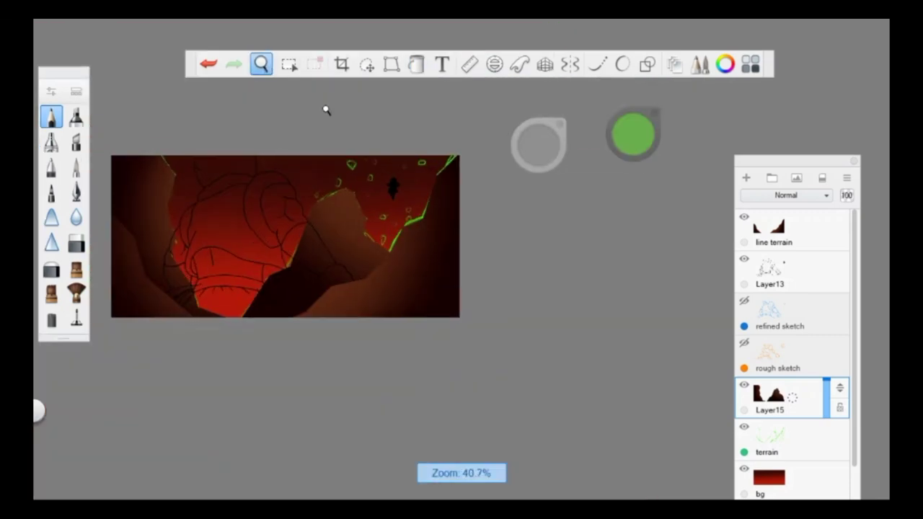
{"action": "scroll", "coordinate": [324, 107], "scroll_direction": "up", "scroll_amount": 6}
{"action": "key", "text": "m"}
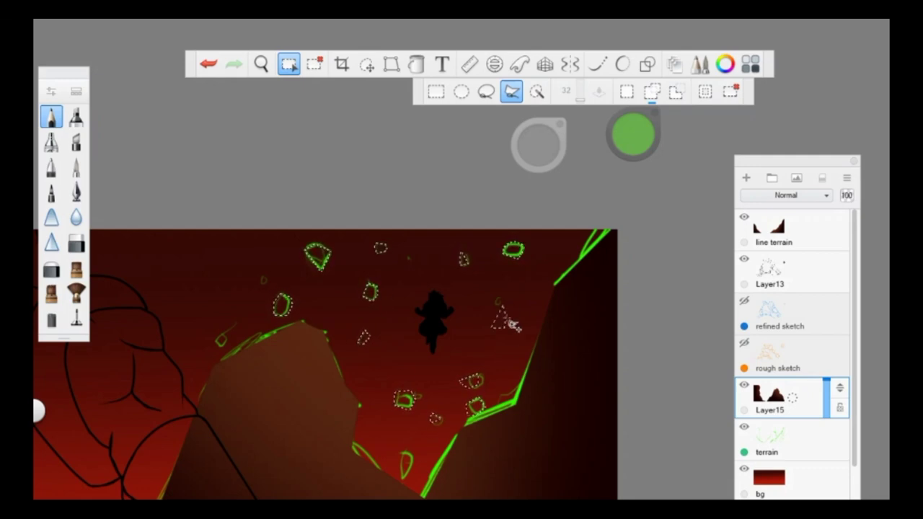
- Fill the floating rocks with a radial gradient running from green at the silhouette to brown farther out
{"action": "key", "text": "f"}
{"action": "mouse_move", "coordinate": [437, 315]}
{"action": "left_mouse_down"}
{"action": "mouse_move", "coordinate": [464, 264]}
{"action": "mouse_move", "coordinate": [596, 208]}
{"action": "mouse_move", "coordinate": [504, 270]}
{"action": "left_mouse_up"}
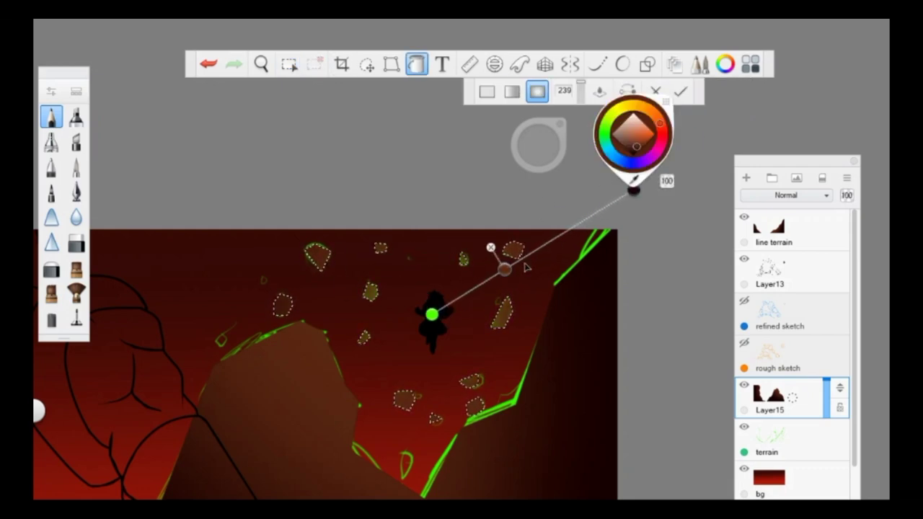
{"action": "left_click", "coordinate": [603, 124]}
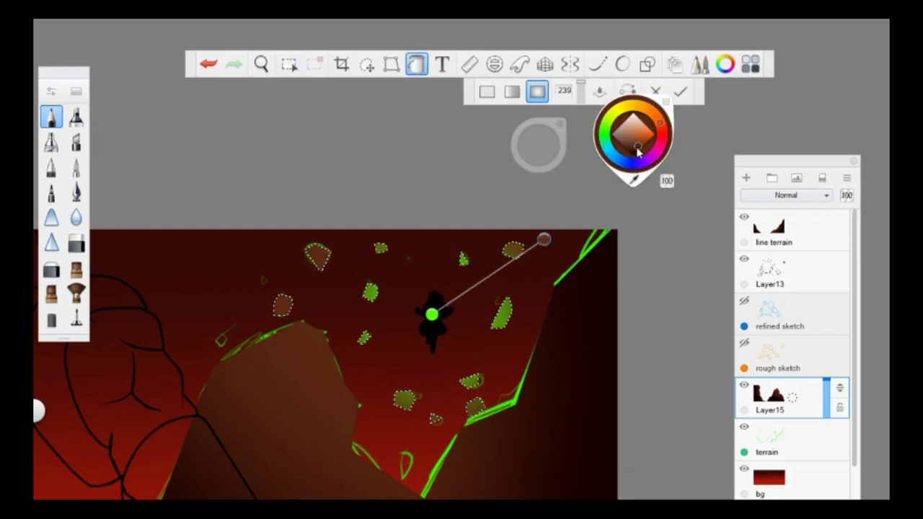
{"action": "key", "text": "Return"}
- Hide the terrain sketch and make a circular selection around the distant silhouette on a new layer just above bg
{"action": "scroll", "coordinate": [309, 99], "scroll_direction": "down", "scroll_amount": 3}
{"action": "scroll", "coordinate": [468, 367], "scroll_direction": "up", "scroll_amount": 5}
{"action": "key", "text": "ctrl+l"}
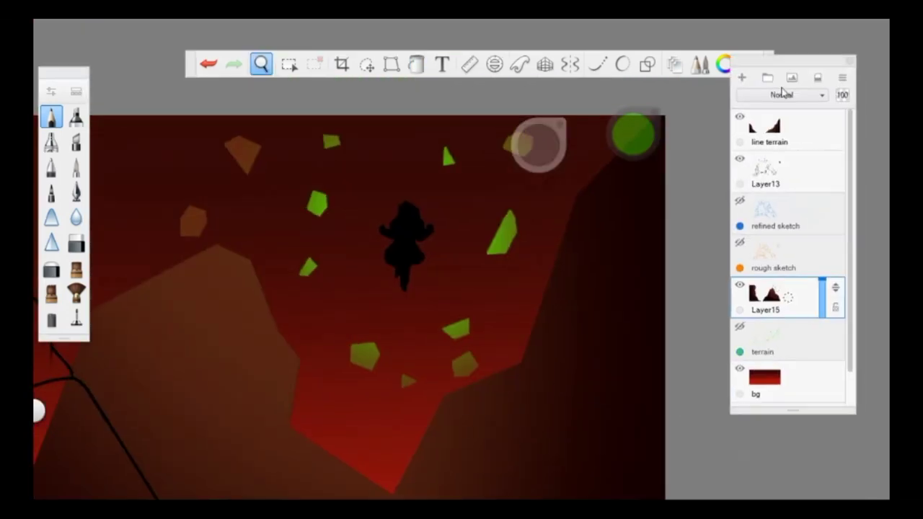
{"action": "left_click", "coordinate": [290, 64]}
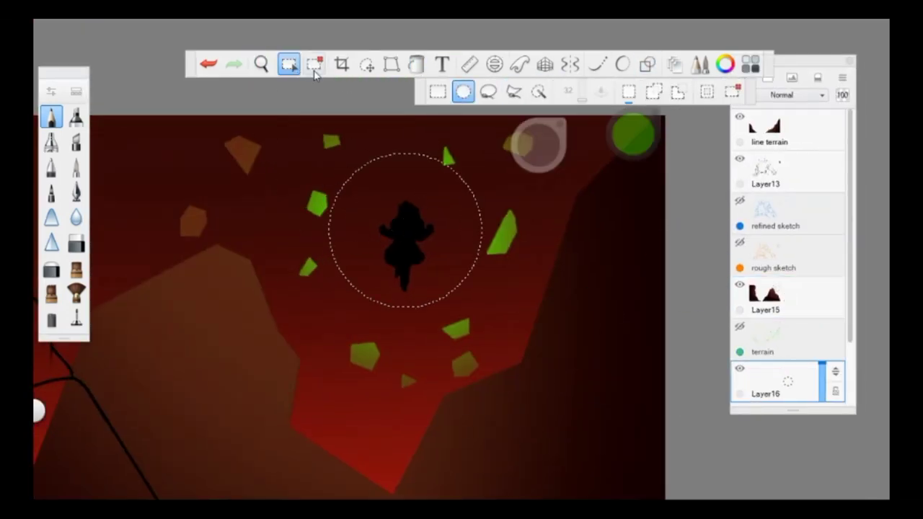
- Fill the circle around the silhouette with a radial gradient from bright green at the center to black
{"action": "left_click", "coordinate": [416, 64]}
{"action": "left_click", "coordinate": [407, 244]}
{"action": "left_click", "coordinate": [633, 134]}
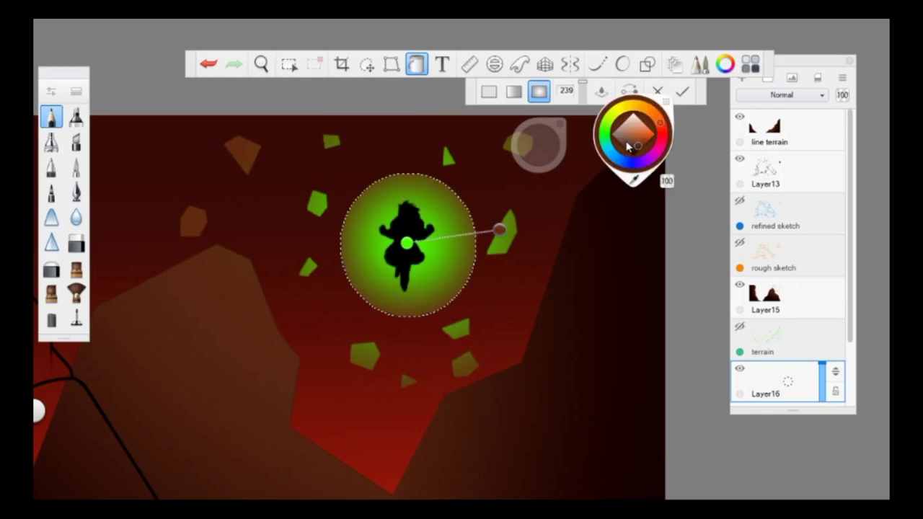
{"action": "left_click", "coordinate": [634, 182]}
{"action": "left_click", "coordinate": [633, 133]}
{"action": "left_click", "coordinate": [621, 148]}
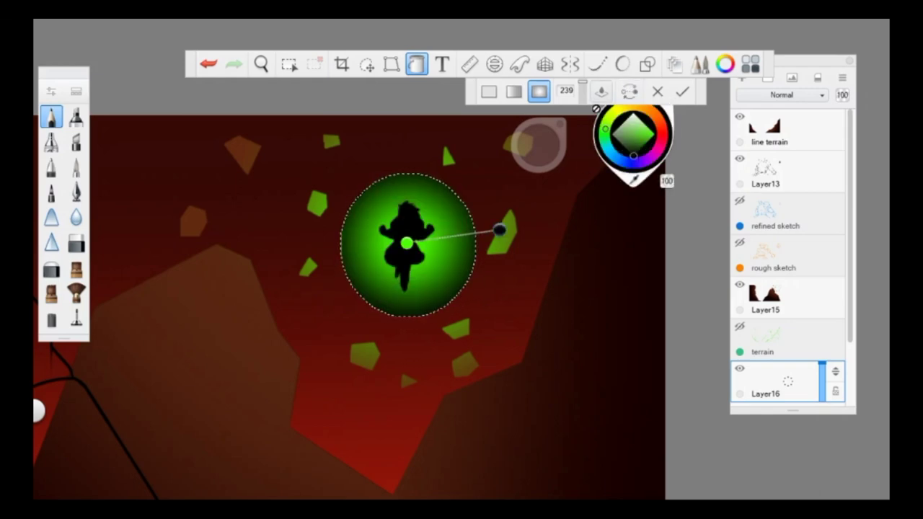
- Outline jagged energy streaks radiating from the distant silhouette, plus small fragments around them, with polygon selections combined into one
{"action": "left_click", "coordinate": [289, 65]}
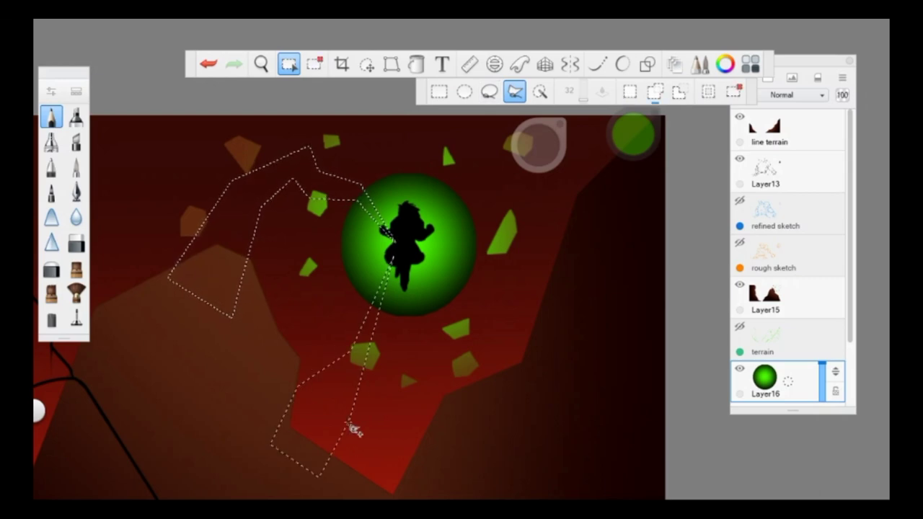
{"action": "left_click", "coordinate": [393, 238]}
{"action": "left_click", "coordinate": [538, 114]}
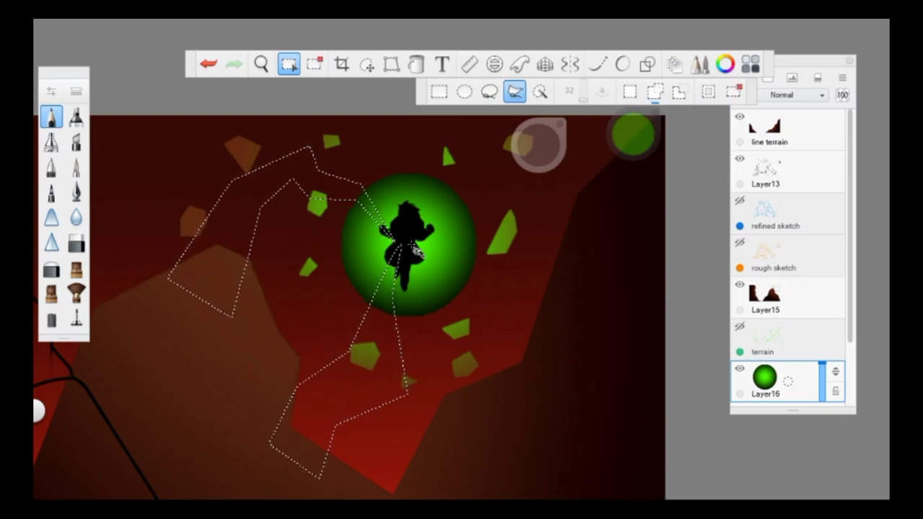
{"action": "left_click", "coordinate": [456, 216]}
{"action": "left_click", "coordinate": [549, 229]}
{"action": "left_click", "coordinate": [577, 191]}
{"action": "left_click", "coordinate": [586, 217]}
{"action": "left_click", "coordinate": [476, 270]}
{"action": "left_click", "coordinate": [533, 268]}
{"action": "left_click", "coordinate": [431, 382]}
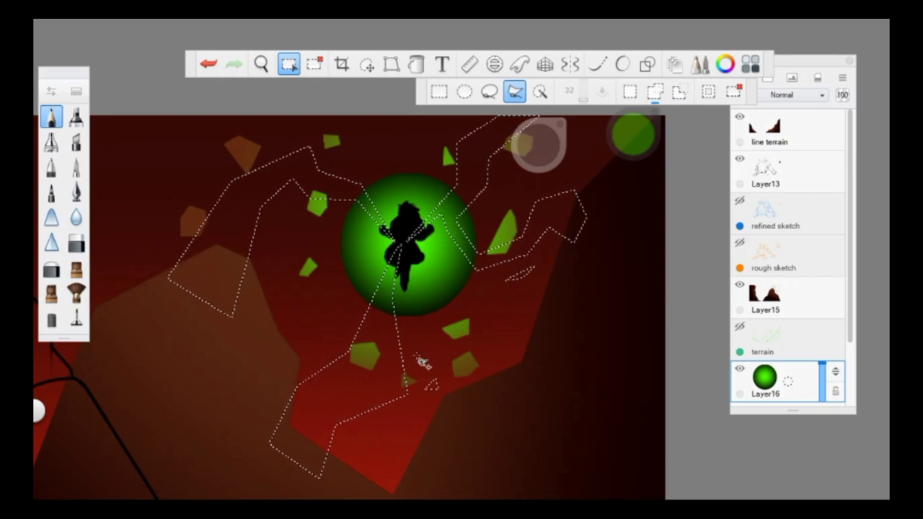
{"action": "left_click", "coordinate": [231, 144]}
{"action": "left_click", "coordinate": [180, 235]}
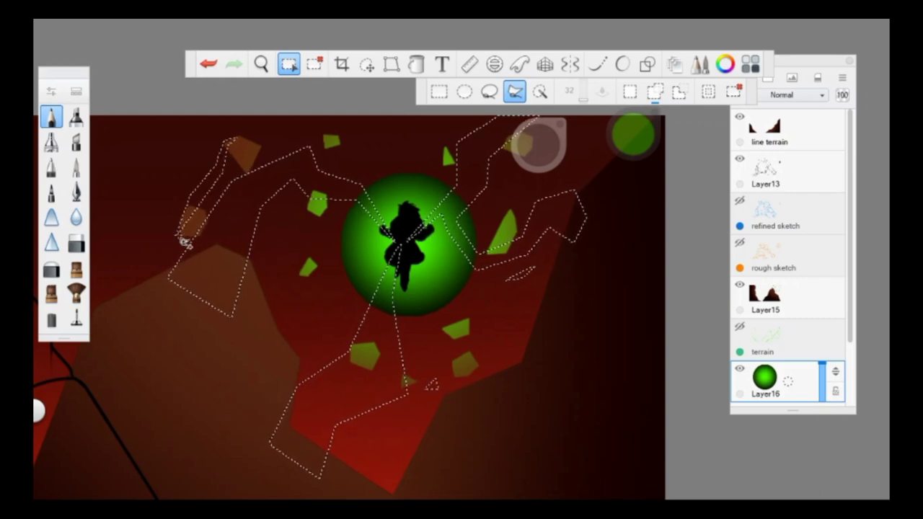
{"action": "left_click", "coordinate": [289, 335]}
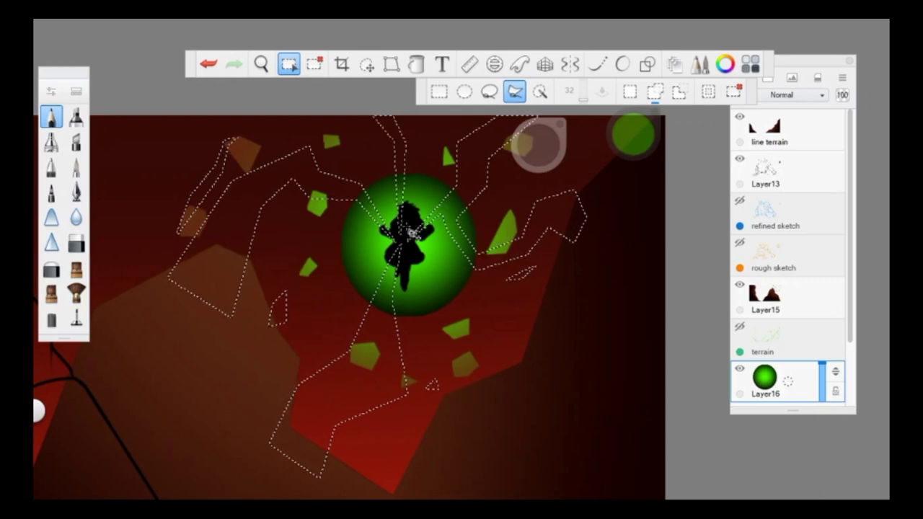
- Fill the selected energy streaks with solid bright green on a new layer just above bg
{"action": "scroll", "coordinate": [787, 340], "scroll_direction": "down", "scroll_amount": 2}
{"action": "left_click", "coordinate": [787, 340]}
{"action": "scroll", "coordinate": [256, 229], "scroll_direction": "down", "scroll_amount": 3}
{"action": "left_click", "coordinate": [416, 63]}
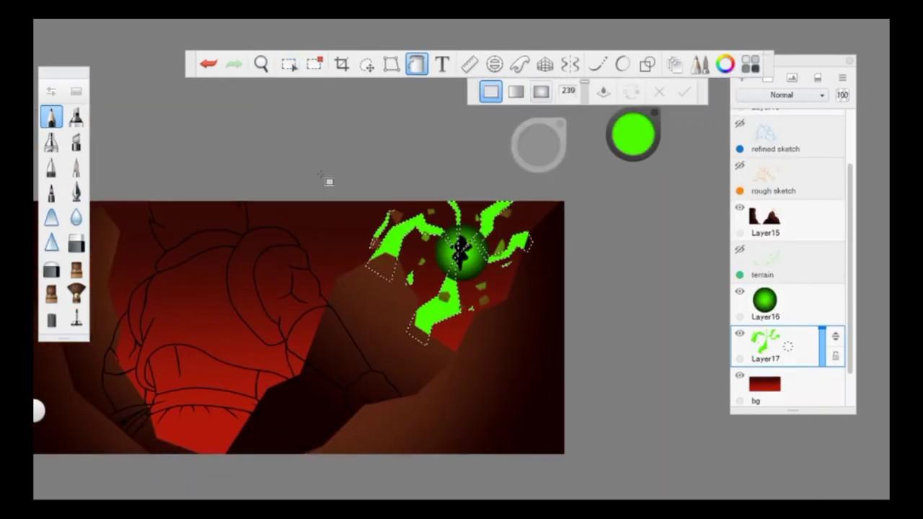
- Place the energy streak layer directly below Layer15 and lower its opacity to 25
{"action": "left_click_drag", "start_coordinate": [835, 336], "coordinate": [835, 217]}
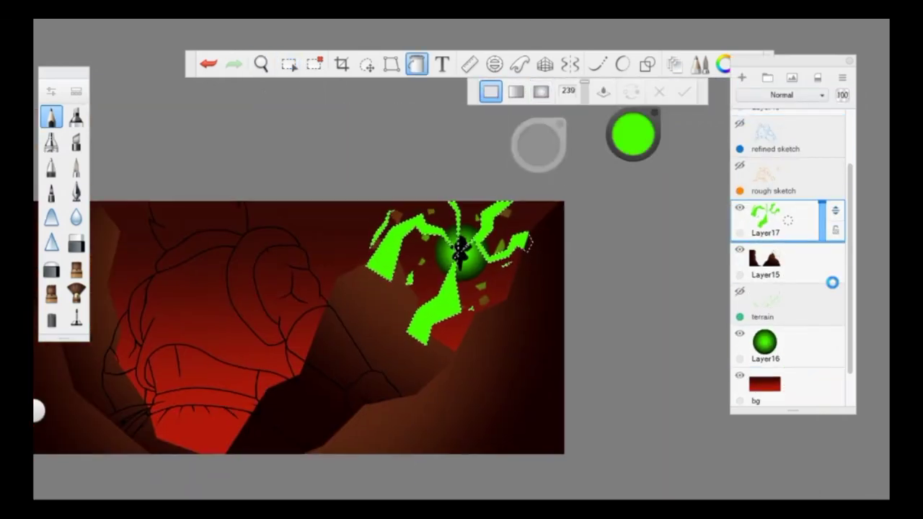
{"action": "left_click_drag", "start_coordinate": [834, 291], "coordinate": [834, 288]}
{"action": "left_click_drag", "start_coordinate": [823, 249], "coordinate": [822, 274]}
{"action": "key", "text": "ctrl+d"}
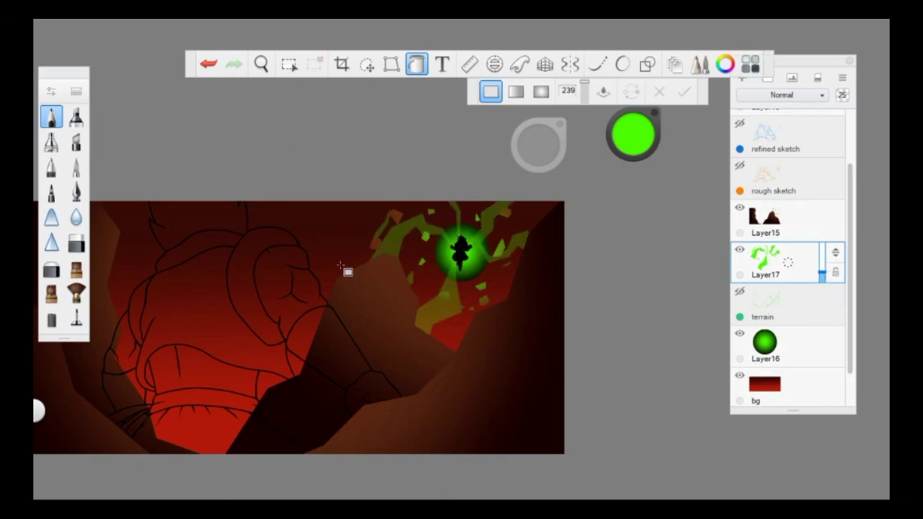
- Hide the terrain, energy streak, green glow and background layers so only the line art remains on white
{"action": "left_click_drag", "start_coordinate": [334, 332], "coordinate": [504, 336]}
{"action": "scroll", "coordinate": [790, 252], "scroll_direction": "up", "scroll_amount": 2}
{"action": "scroll", "coordinate": [790, 253], "scroll_direction": "down", "scroll_amount": 2}
{"action": "left_click", "coordinate": [739, 195]}
{"action": "left_click", "coordinate": [740, 237]}
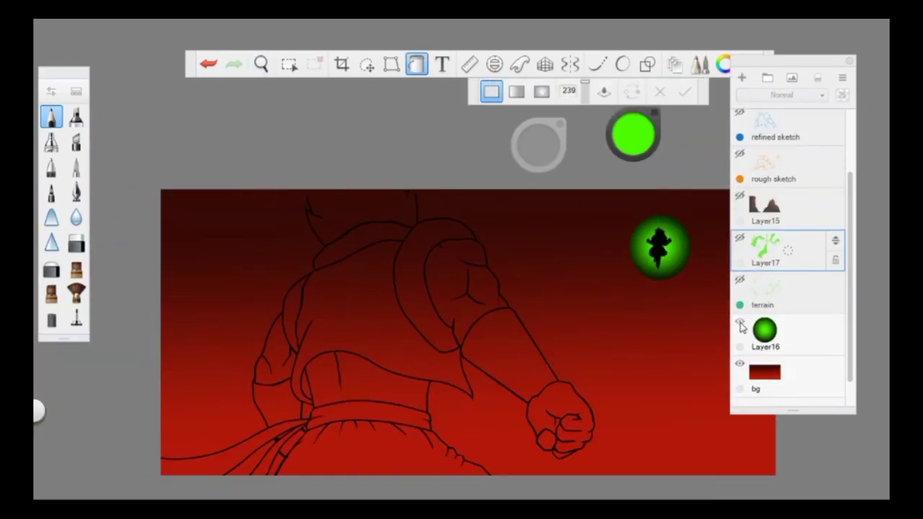
{"action": "left_click", "coordinate": [741, 327]}
- Select the vest's collar and armhole trim on Layer13 and fill it with a flat olive yellow-green
{"action": "key", "text": "m"}
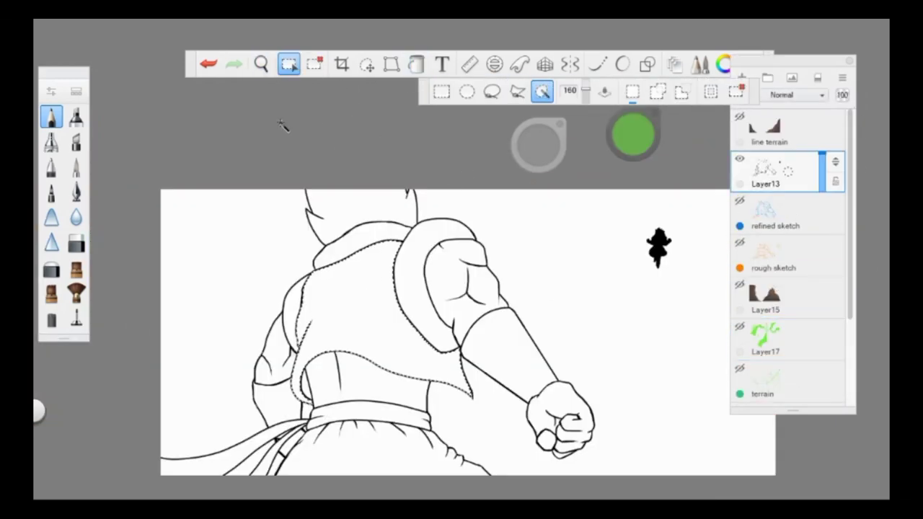
{"action": "key", "text": "f"}
{"action": "left_click", "coordinate": [630, 130]}
{"action": "left_click", "coordinate": [611, 116]}
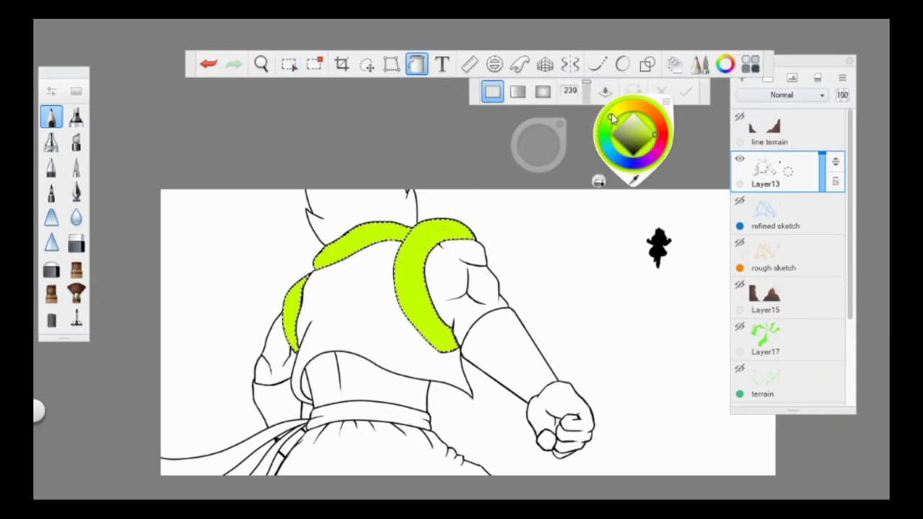
{"action": "left_click", "coordinate": [650, 141]}
{"action": "left_click", "coordinate": [358, 125]}
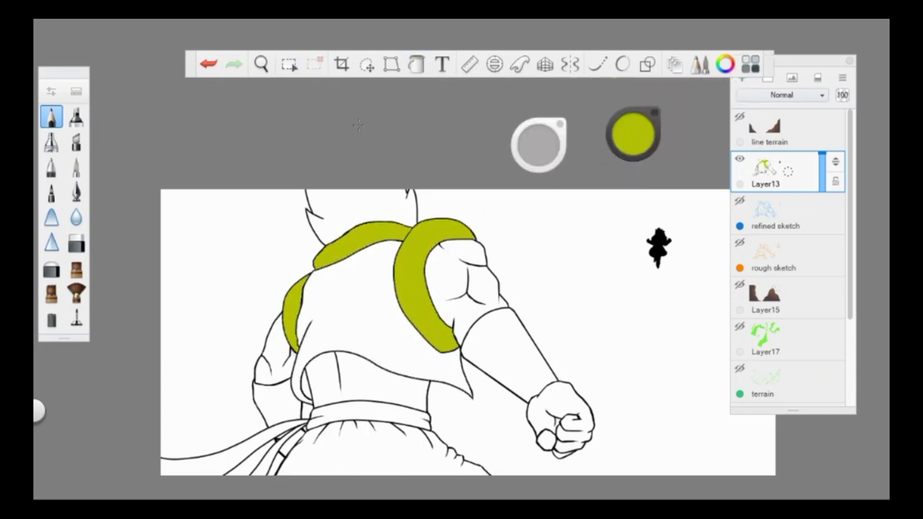
- Move the olive trim fill off the line art onto its own layer directly below Layer13
{"action": "left_click", "coordinate": [224, 66]}
{"action": "left_click", "coordinate": [341, 120]}
{"action": "left_click", "coordinate": [288, 64]}
{"action": "left_click", "coordinate": [451, 285]}
{"action": "key", "text": "ctrl+x"}
{"action": "key", "text": "ctrl+v"}
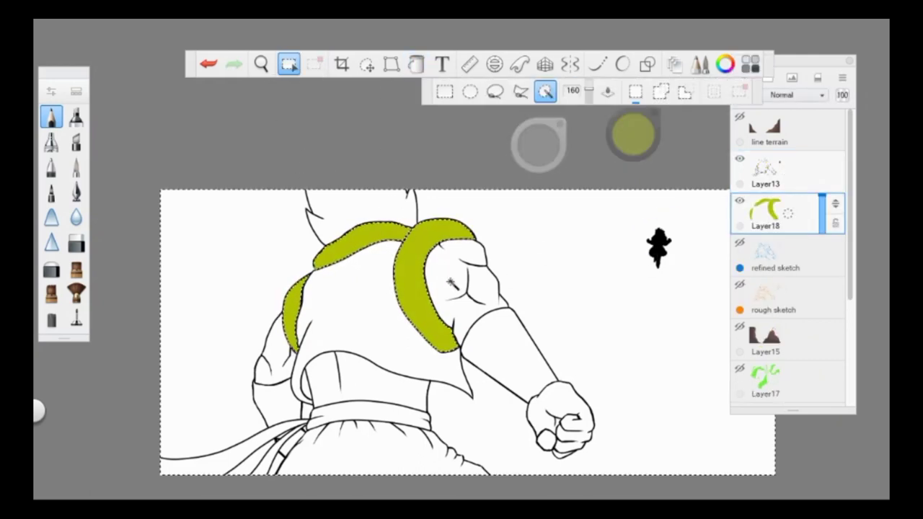
- Fill the character's hair with flat sky blue on the color layer
{"action": "left_click", "coordinate": [415, 64]}
{"action": "left_click", "coordinate": [633, 133]}
{"action": "left_click", "coordinate": [357, 205]}
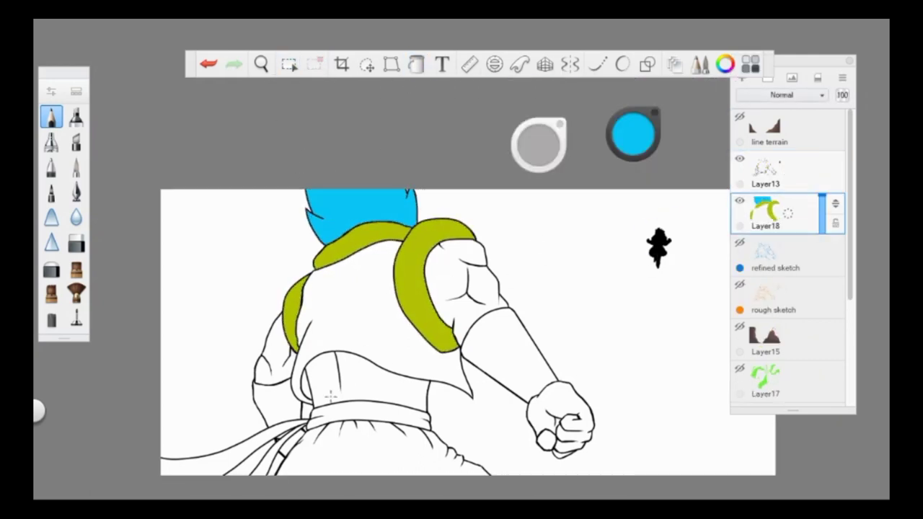
- Select the upper arm leading to the fist on Layer13 and fill it with a flat tan skin color
{"action": "left_click", "coordinate": [288, 64]}
{"action": "left_click", "coordinate": [765, 173]}
{"action": "left_click", "coordinate": [415, 64]}
{"action": "left_click", "coordinate": [633, 134]}
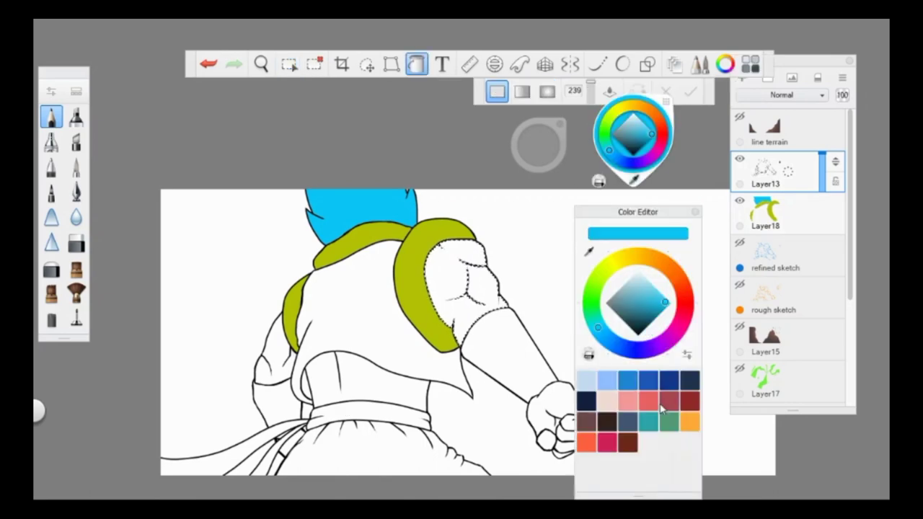
{"action": "left_click", "coordinate": [607, 401]}
{"action": "left_click", "coordinate": [461, 282]}
{"action": "left_click", "coordinate": [669, 290]}
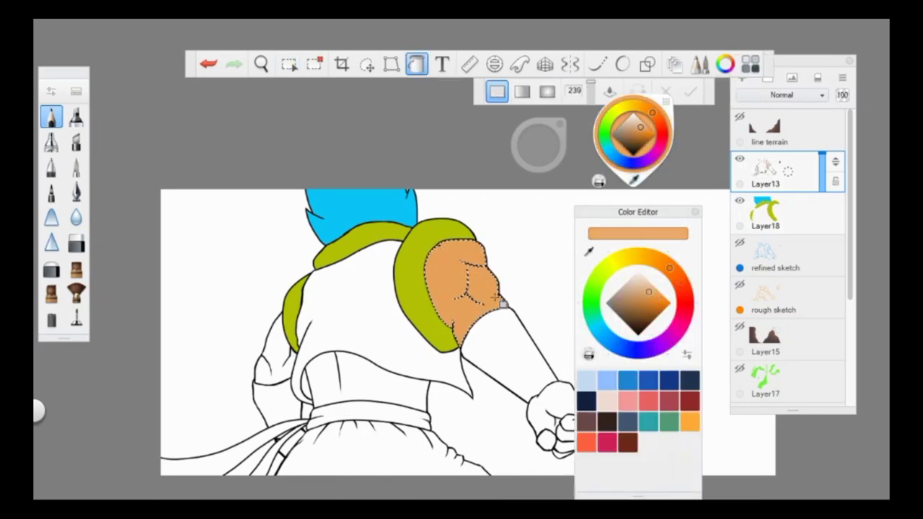
{"action": "left_click", "coordinate": [288, 64]}
{"action": "left_click", "coordinate": [416, 64]}
{"action": "key", "text": "ctrl+z"}
{"action": "key", "text": "ctrl+z"}
{"action": "key", "text": "ctrl+z"}
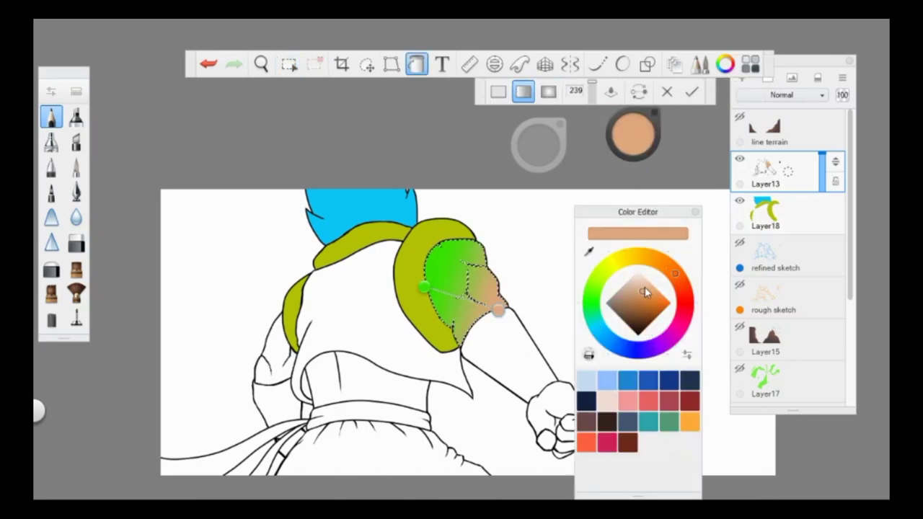
- Add the bare lower back and the other upper arm to the selection and fill them with the tan skin color
{"action": "left_click", "coordinate": [289, 64]}
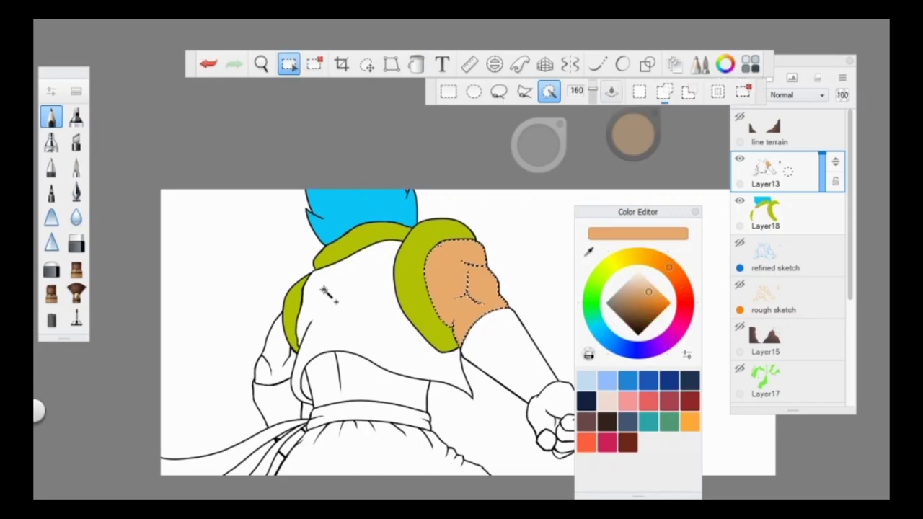
{"action": "left_click", "coordinate": [357, 371], "text": "shift"}
{"action": "left_click", "coordinate": [417, 64]}
{"action": "left_click", "coordinate": [457, 206]}
{"action": "left_click", "coordinate": [360, 375]}
- Select the fist and the small skin gap beside the sash and fill them with tan on Layer13
{"action": "left_click", "coordinate": [288, 64]}
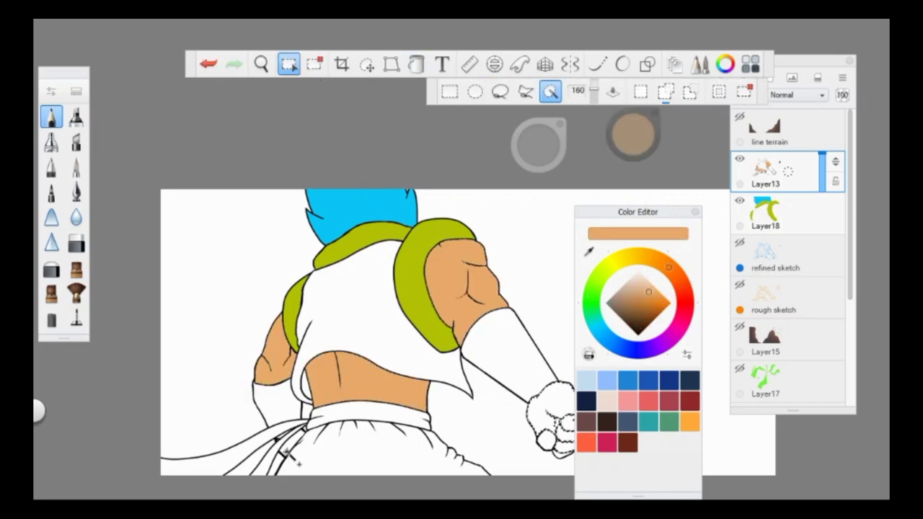
{"action": "scroll", "coordinate": [289, 443], "scroll_direction": "up", "scroll_amount": 5}
{"action": "left_click", "coordinate": [205, 325]}
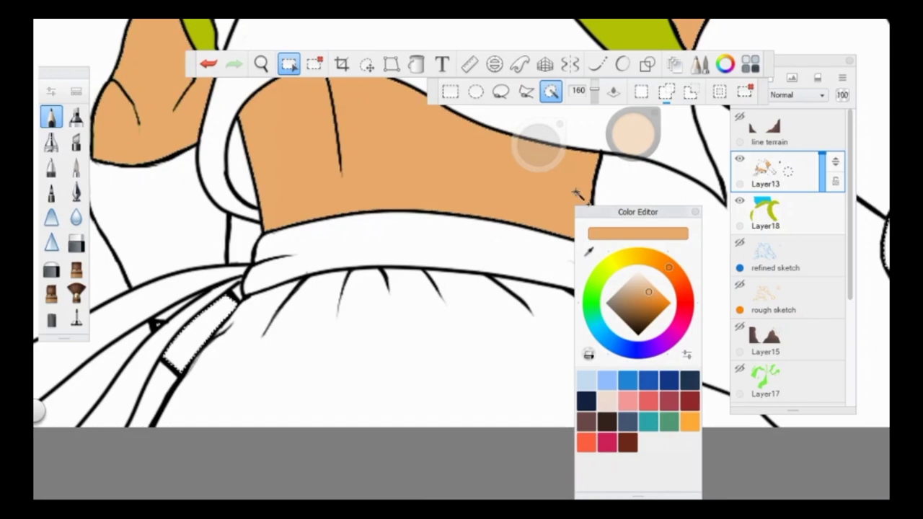
{"action": "left_click", "coordinate": [416, 64]}
{"action": "left_click", "coordinate": [202, 328]}
- Clear the tan fills from the line art and select the character's skin areas together as one combined selection
{"action": "scroll", "coordinate": [354, 346], "scroll_direction": "down", "scroll_amount": 5}
{"action": "scroll", "coordinate": [433, 216], "scroll_direction": "up", "scroll_amount": 5}
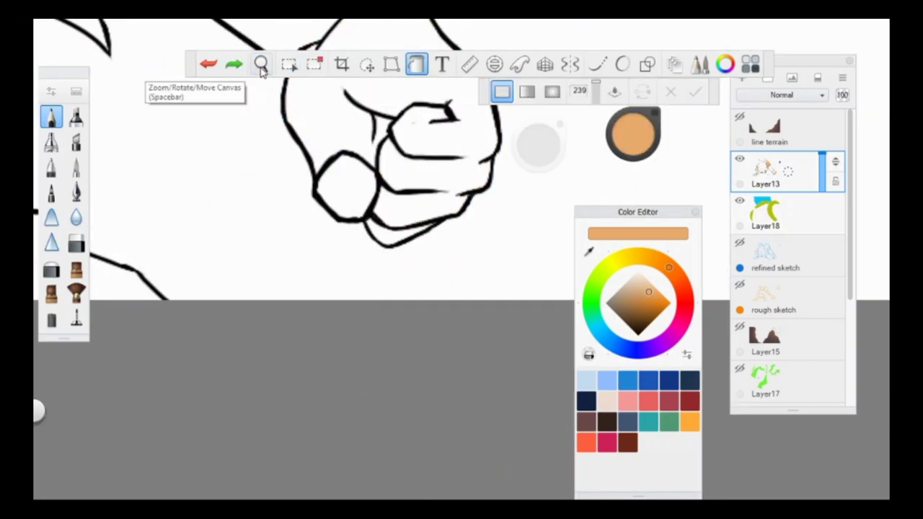
{"action": "left_click", "coordinate": [261, 64]}
{"action": "scroll", "coordinate": [368, 267], "scroll_direction": "down", "scroll_amount": 2}
{"action": "scroll", "coordinate": [368, 267], "scroll_direction": "up", "scroll_amount": 3}
{"action": "left_click", "coordinate": [288, 64]}
{"action": "left_click", "coordinate": [553, 91]}
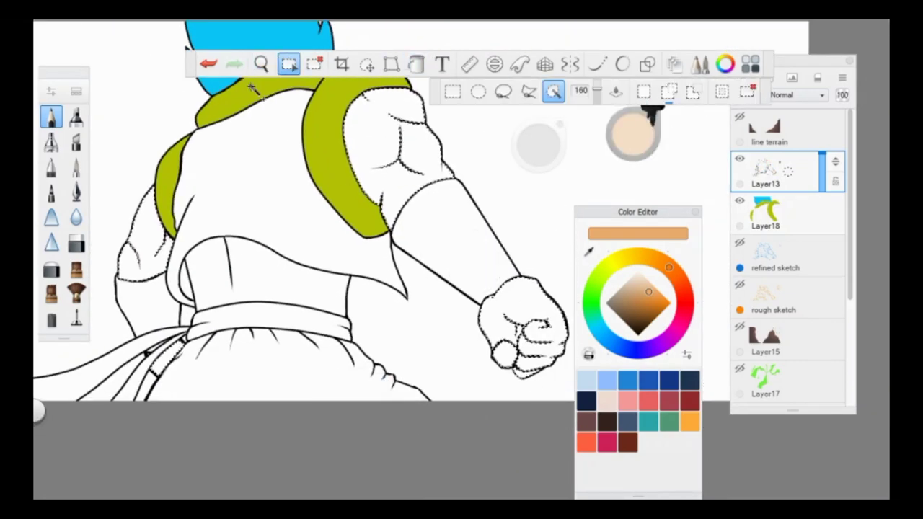
- Check the small gap beside the sash and fill all selected skin areas with tan on Layer18
{"action": "scroll", "coordinate": [432, 326], "scroll_direction": "up", "scroll_amount": 5}
{"action": "key", "text": "space"}
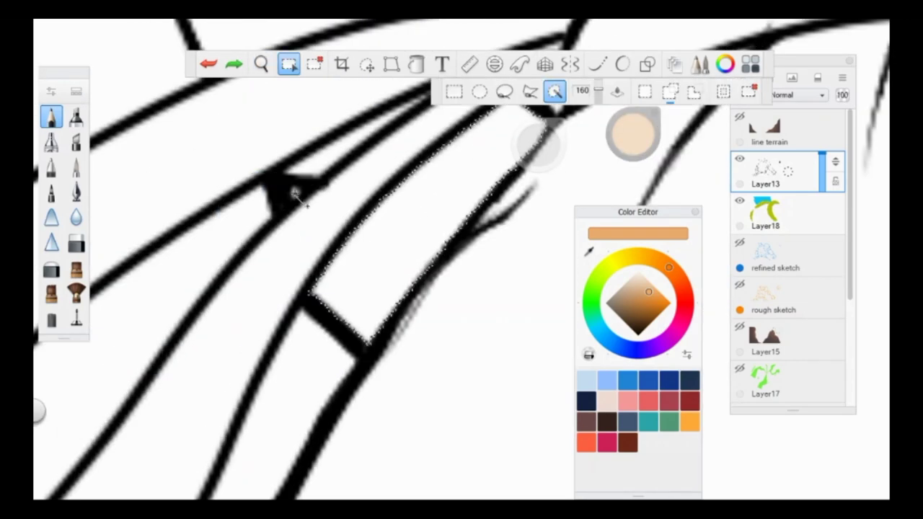
{"action": "scroll", "coordinate": [294, 192], "scroll_direction": "down", "scroll_amount": 5}
{"action": "left_click", "coordinate": [416, 64]}
{"action": "left_click", "coordinate": [353, 159]}
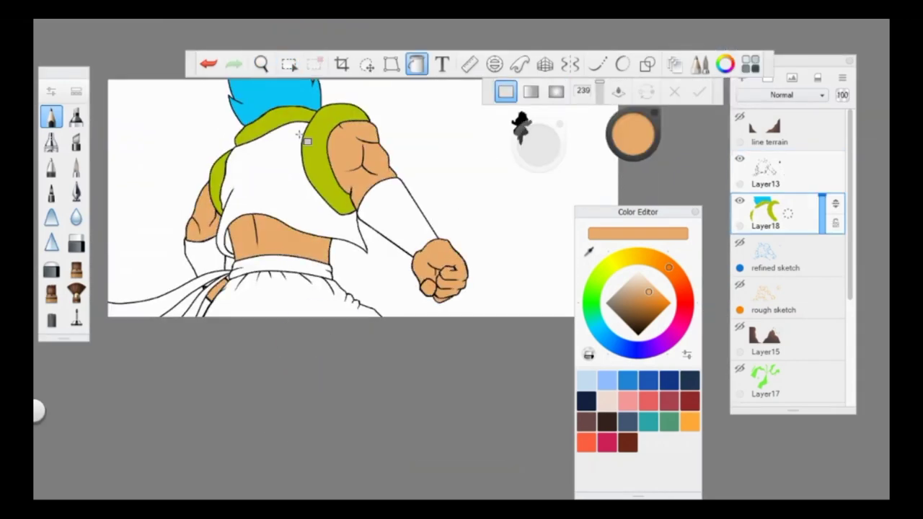
- Select the vest and both wristbands on Layer13 and fill them with near-black
{"action": "left_click", "coordinate": [289, 64]}
{"action": "left_click", "coordinate": [274, 174]}
{"action": "left_click", "coordinate": [416, 64]}
{"action": "mouse_move", "coordinate": [633, 134]}
{"action": "left_mouse_down"}
{"action": "mouse_move", "coordinate": [628, 165]}
{"action": "mouse_move", "coordinate": [660, 137]}
{"action": "mouse_move", "coordinate": [629, 150]}
{"action": "left_mouse_up"}
{"action": "left_click", "coordinate": [397, 212]}
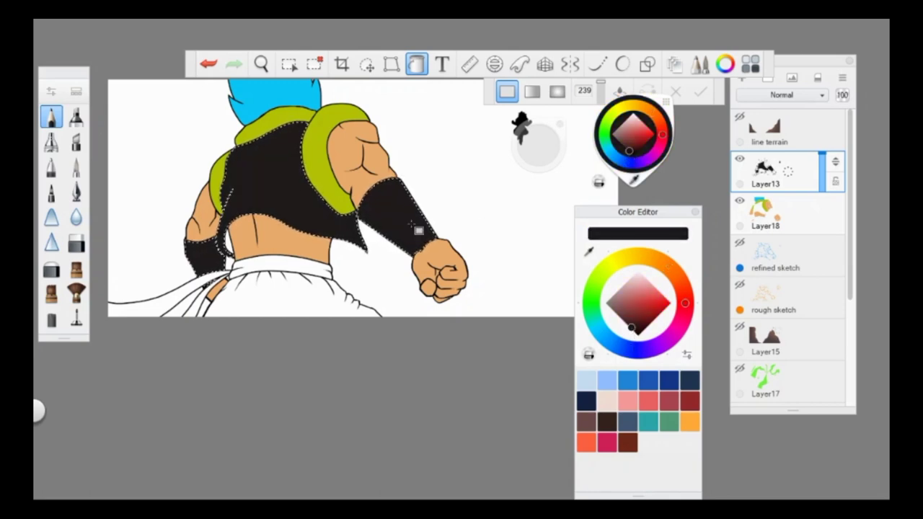
- Undo the near-black fill on the line art layer
{"action": "left_click", "coordinate": [290, 65]}
{"action": "left_click", "coordinate": [289, 65]}
{"action": "key", "text": "ctrl+z"}
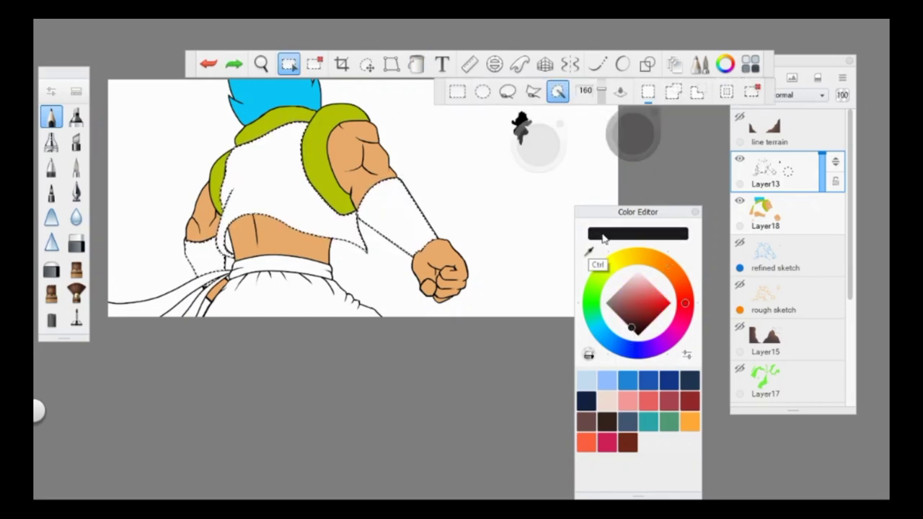
- Fill the selected vest and wristbands with near-black on Layer18
{"action": "left_click", "coordinate": [764, 213]}
{"action": "left_click", "coordinate": [417, 64]}
{"action": "left_click", "coordinate": [289, 181]}
- Select the small inner vest area beside the lower back and fill it with pure black on Layer18
{"action": "left_click", "coordinate": [633, 134]}
{"action": "left_click", "coordinate": [290, 65]}
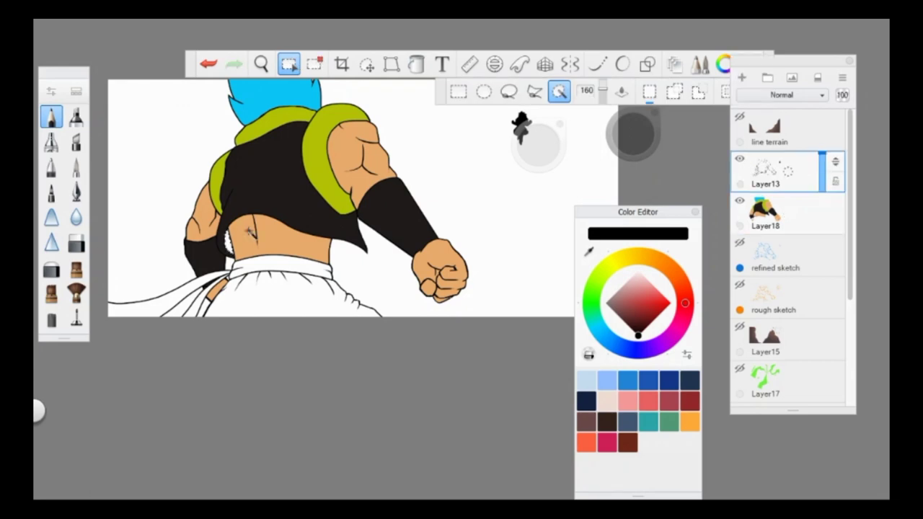
{"action": "left_click", "coordinate": [416, 65]}
- Select the waist sash and its trailing ends on Layer13 and fill them with medium blue
{"action": "left_click_drag", "start_coordinate": [633, 134], "coordinate": [655, 135]}
{"action": "left_click", "coordinate": [765, 171]}
{"action": "left_click", "coordinate": [289, 65]}
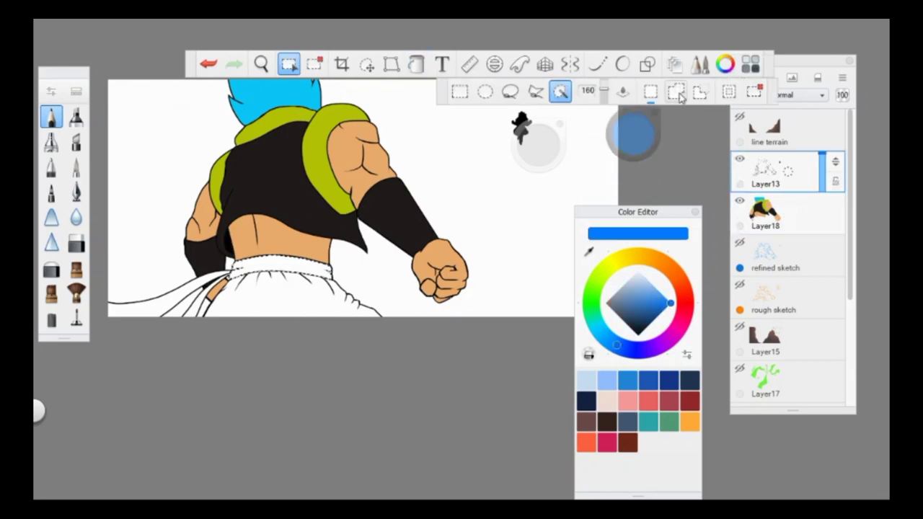
{"action": "left_click", "coordinate": [289, 271]}
{"action": "left_click", "coordinate": [417, 64]}
{"action": "left_click", "coordinate": [288, 271]}
{"action": "key", "text": "Escape"}
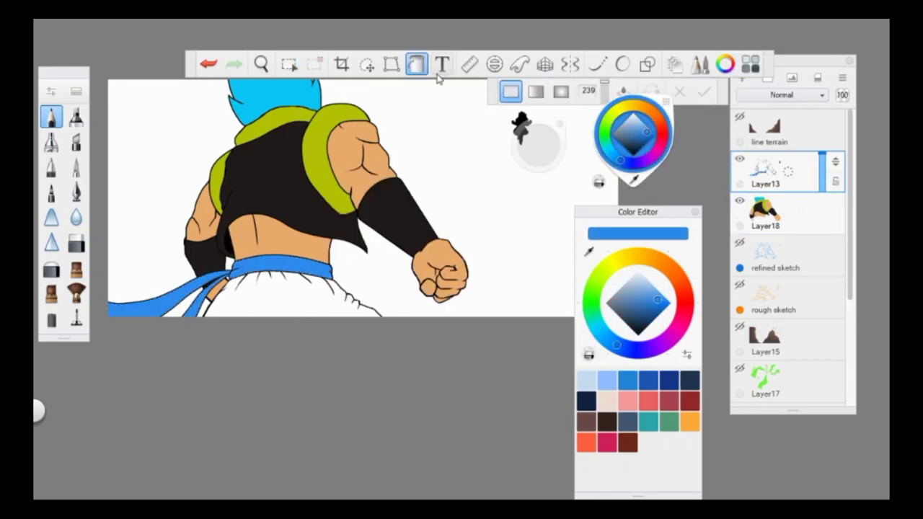
- Preview the colored character with the green energy streaks and the Layer15 terrain shown behind it
{"action": "left_click", "coordinate": [740, 369]}
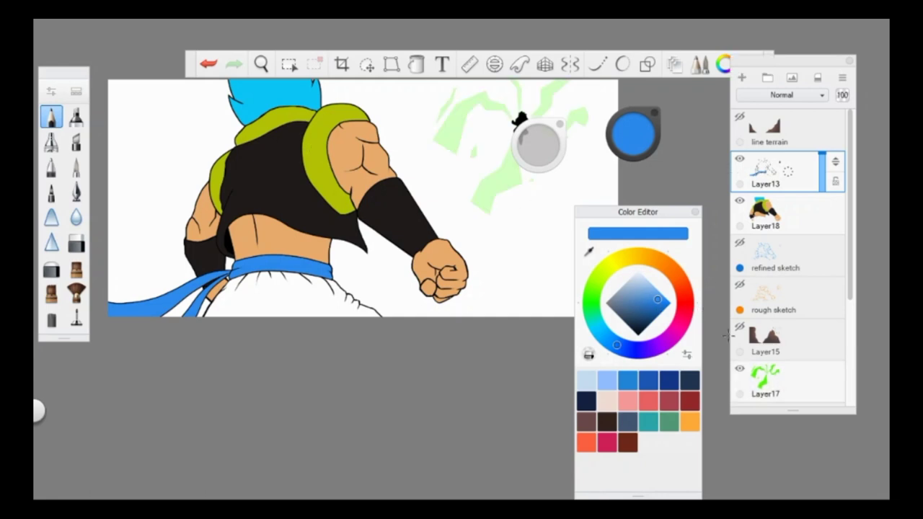
{"action": "left_click", "coordinate": [739, 326]}
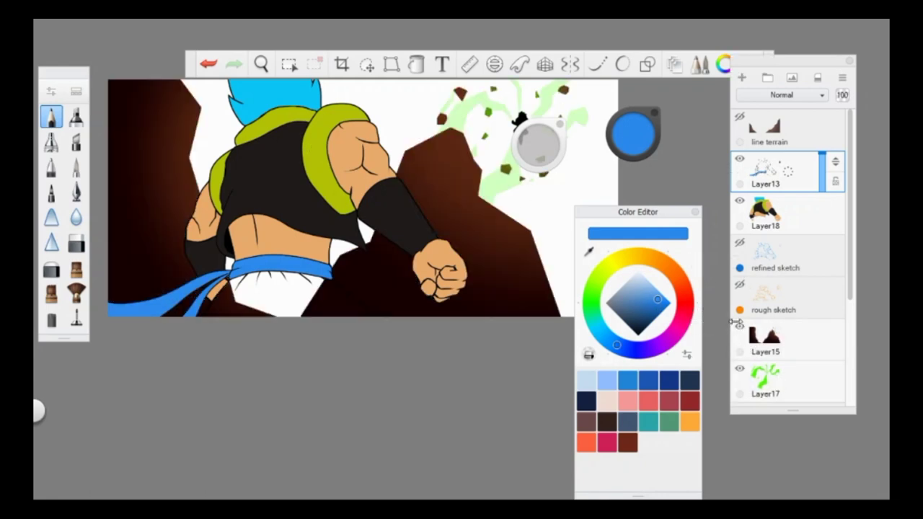
{"action": "left_click", "coordinate": [739, 327]}
{"action": "scroll", "coordinate": [737, 327], "scroll_direction": "down", "scroll_amount": 1}
{"action": "left_click", "coordinate": [737, 267]}
{"action": "left_click", "coordinate": [737, 267]}
- Select the character's pants and fill them with white on Layer18
{"action": "left_click", "coordinate": [289, 64]}
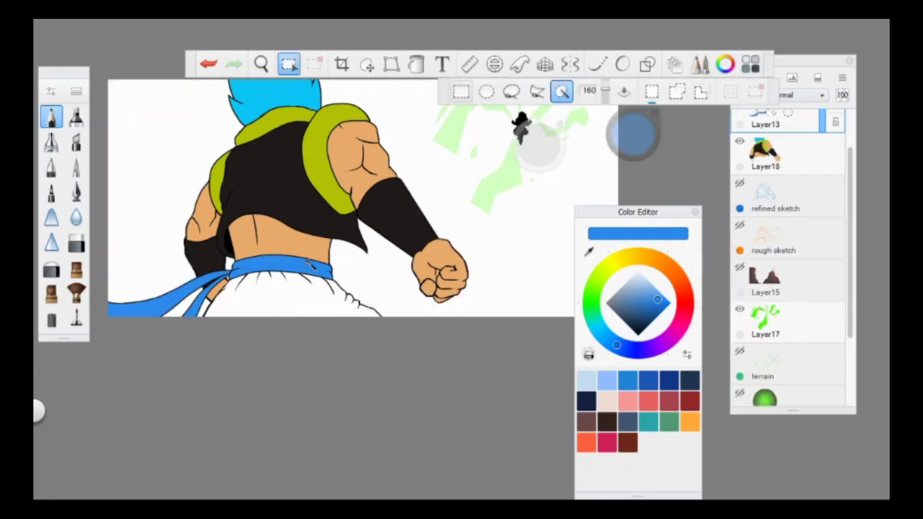
{"action": "left_click", "coordinate": [417, 64]}
{"action": "left_click", "coordinate": [765, 153]}
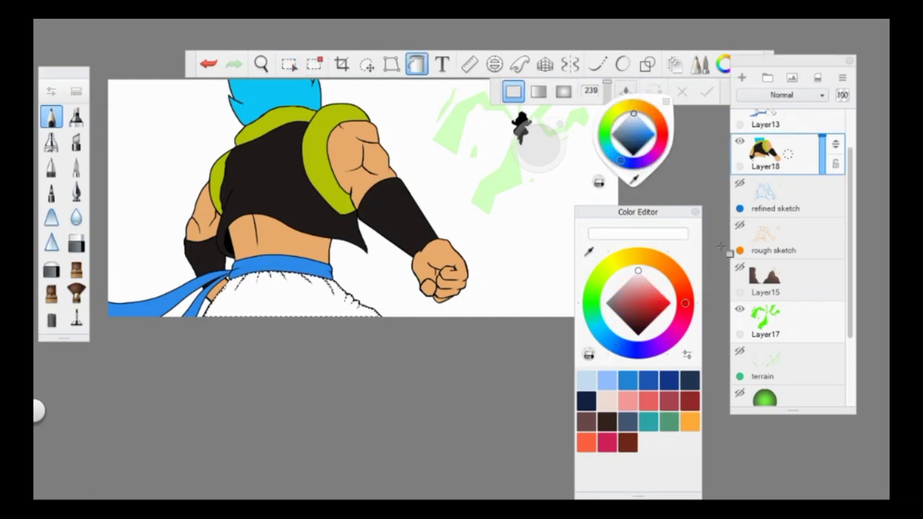
- Show both terrain layers and examine the colored character against the scene
{"action": "left_click", "coordinate": [740, 267]}
{"action": "left_click_drag", "start_coordinate": [849, 316], "coordinate": [851, 117]}
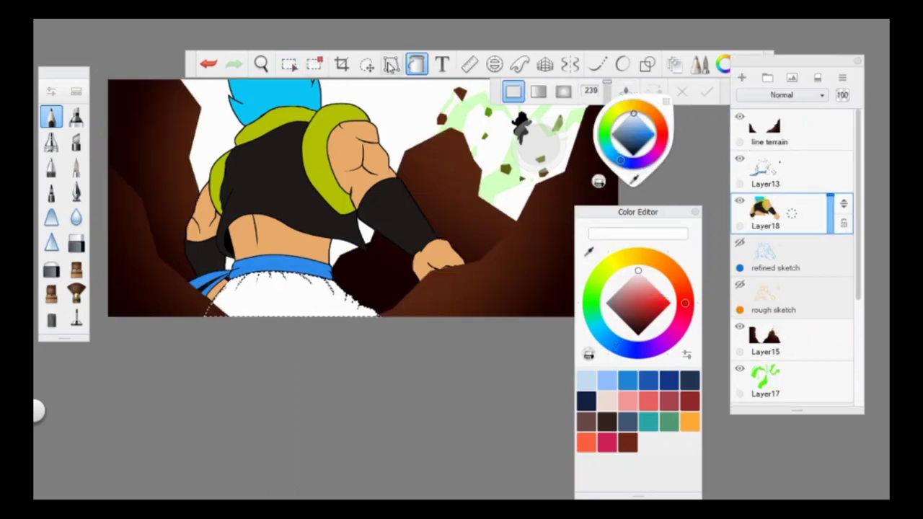
{"action": "left_click_drag", "start_coordinate": [857, 245], "coordinate": [855, 339]}
{"action": "left_click", "coordinate": [783, 390]}
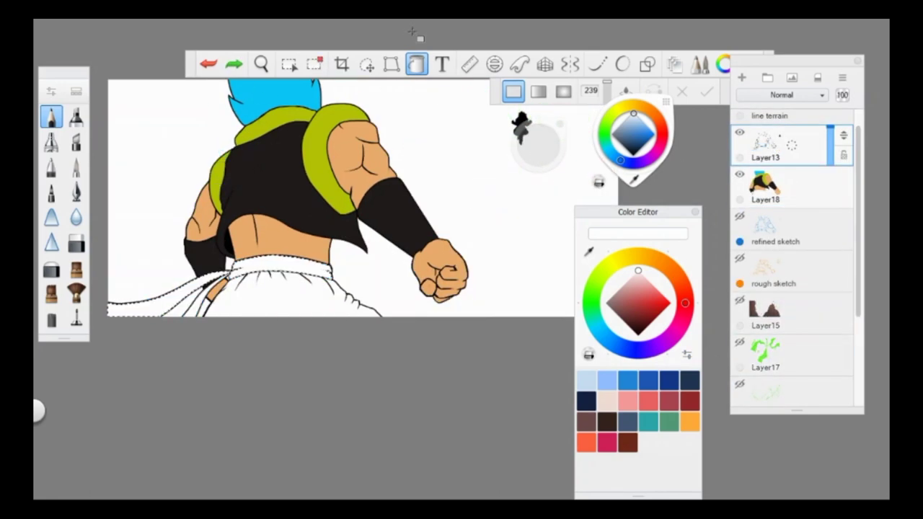
- Fill the selected waist sash and its trailing ends with medium blue on Layer18
{"action": "left_click", "coordinate": [782, 186]}
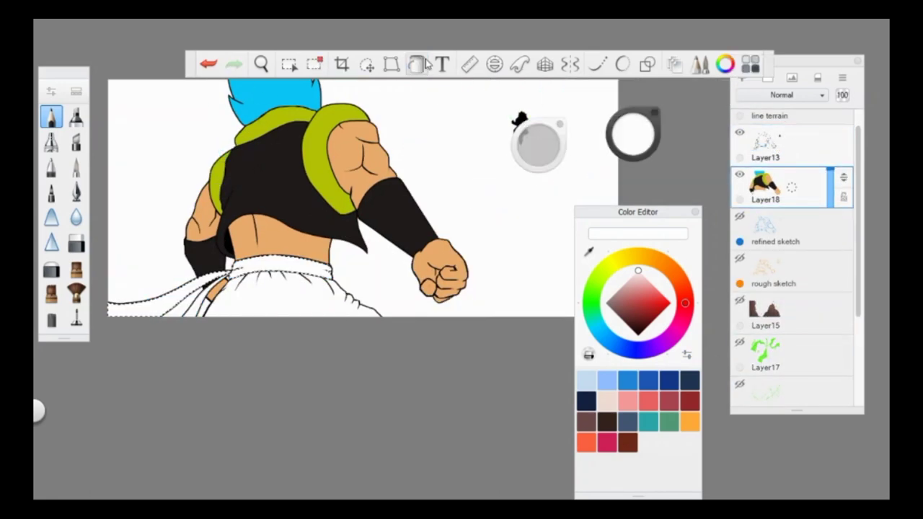
{"action": "left_click", "coordinate": [628, 380]}
{"action": "left_click", "coordinate": [275, 272]}
- Select the pants from the line art on Layer13 and fill them with white on Layer18
{"action": "left_click", "coordinate": [289, 64]}
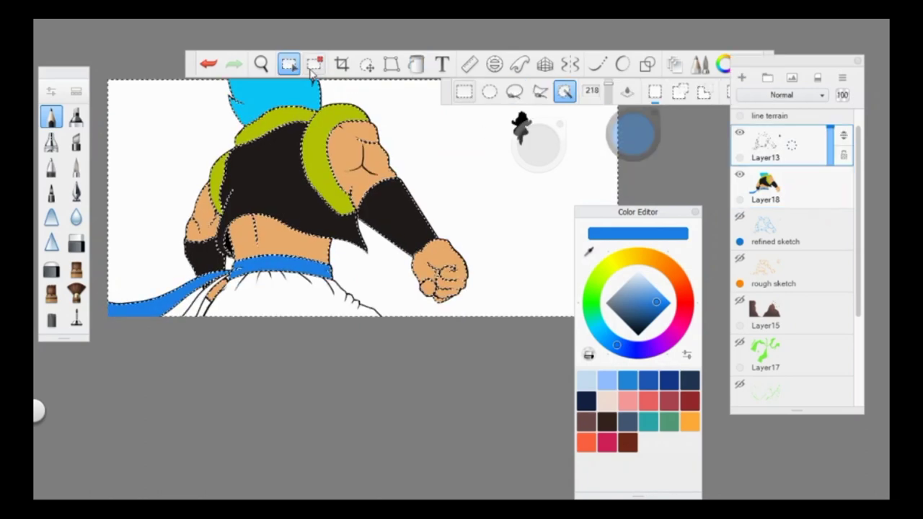
{"action": "left_click", "coordinate": [783, 145]}
{"action": "left_click", "coordinate": [275, 297]}
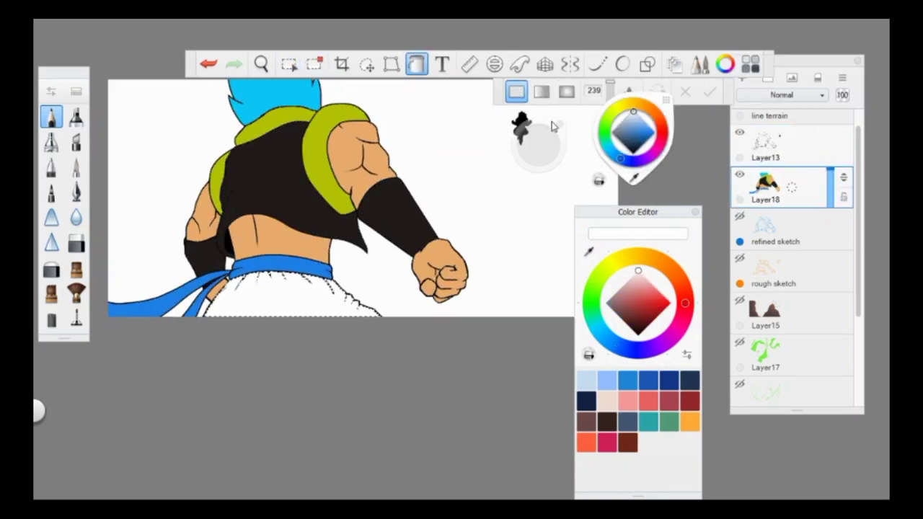
- Soften the green orb, energy streaks and background rocks on Layer16, Layer17 and Layer15 with a Blur brush of size 255 and strength 4.5
{"action": "scroll", "coordinate": [793, 288], "scroll_direction": "down", "scroll_amount": 3}
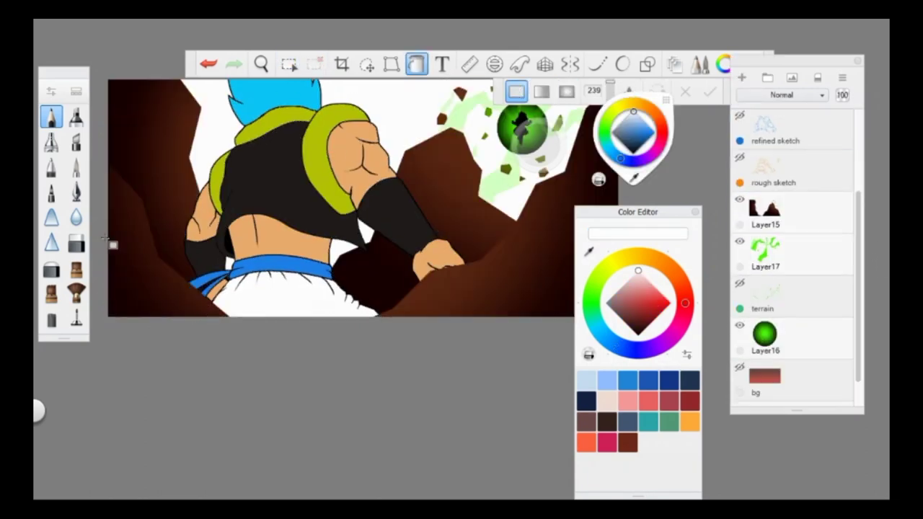
{"action": "left_click", "coordinate": [75, 216]}
{"action": "double_click", "coordinate": [75, 217]}
{"action": "left_click_drag", "start_coordinate": [646, 97], "coordinate": [370, 247]}
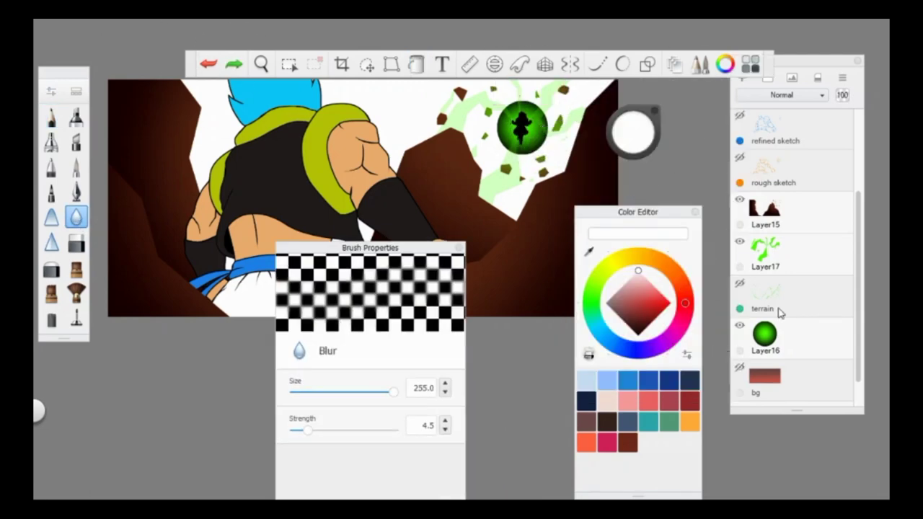
{"action": "left_click", "coordinate": [779, 335]}
{"action": "left_click", "coordinate": [786, 252]}
{"action": "left_click", "coordinate": [792, 212]}
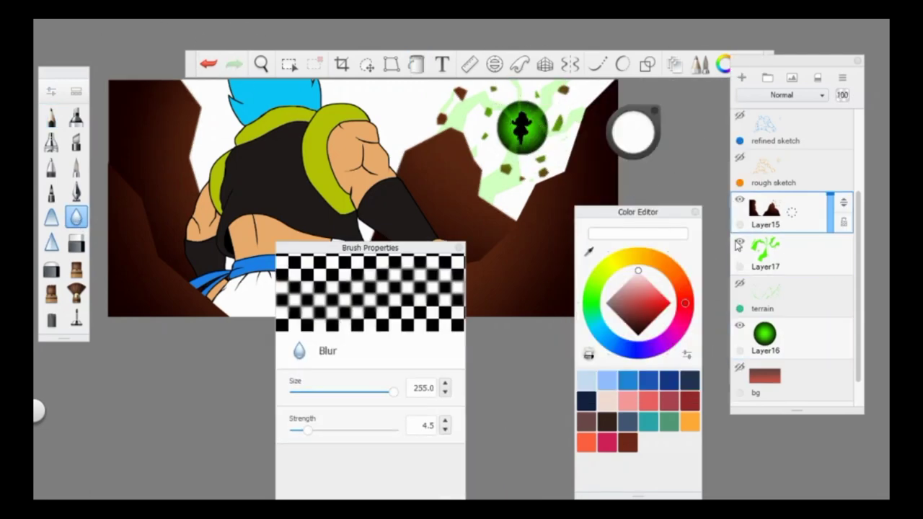
- Soften the foreground rocks on the line terrain layer and show the bg layer behind the scene
{"action": "scroll", "coordinate": [829, 224], "scroll_direction": "up", "scroll_amount": 3}
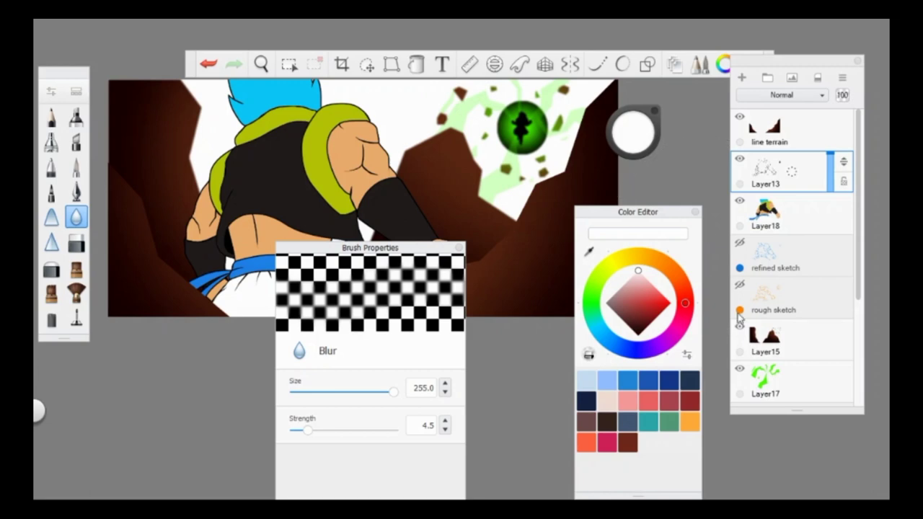
{"action": "left_click", "coordinate": [743, 328]}
{"action": "left_click", "coordinate": [765, 130]}
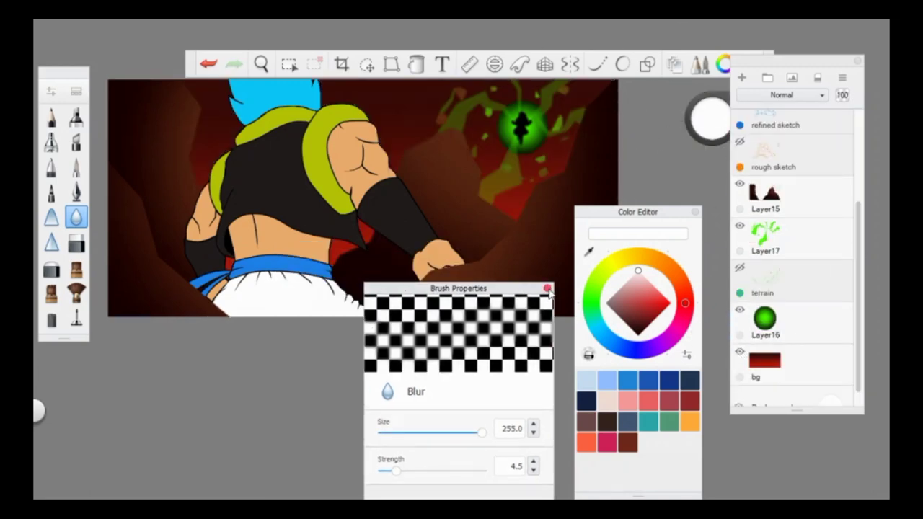
{"action": "left_click", "coordinate": [548, 289]}
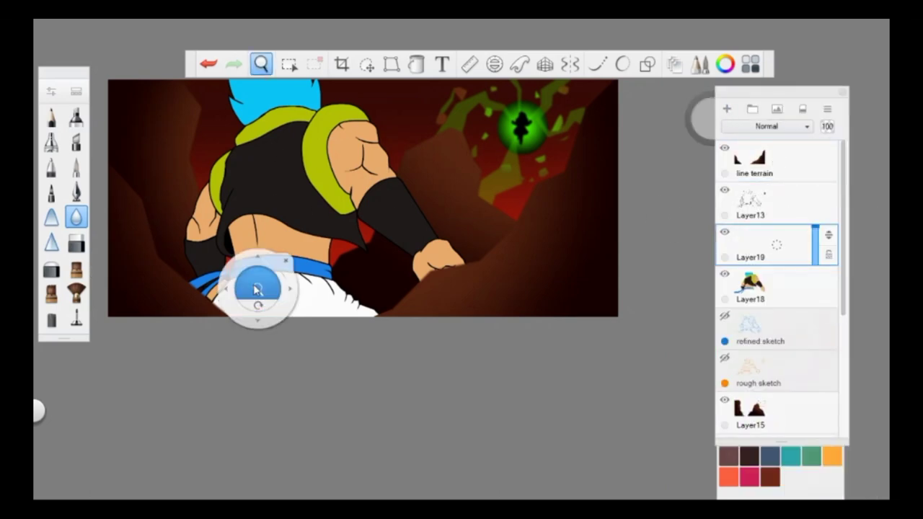
- Select the skin areas of the arms, lower back and fist from the line art on Layer13
{"action": "scroll", "coordinate": [361, 202], "scroll_direction": "up", "scroll_amount": 3}
{"action": "left_click", "coordinate": [289, 64]}
{"action": "left_click", "coordinate": [445, 181]}
{"action": "left_click", "coordinate": [347, 329], "text": "shift"}
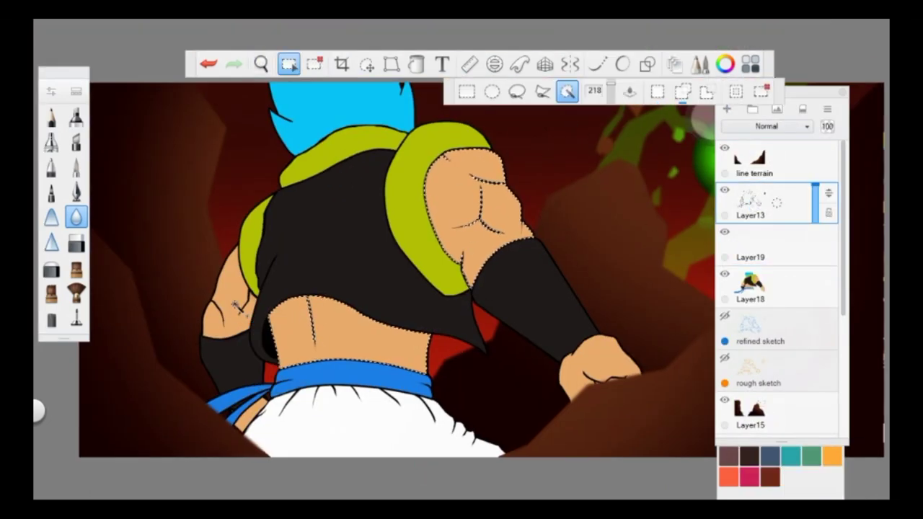
{"action": "left_click", "coordinate": [602, 390], "text": "shift"}
{"action": "scroll", "coordinate": [209, 297], "scroll_direction": "up", "scroll_amount": 5}
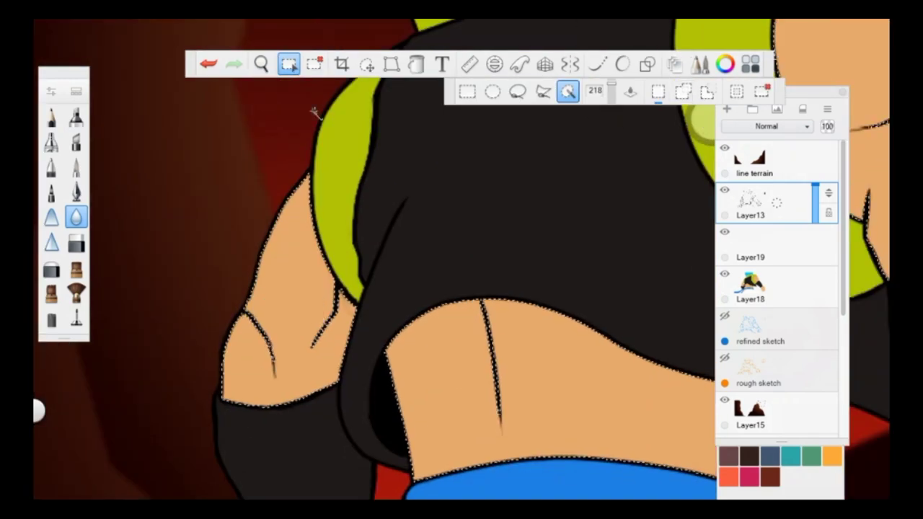
- Subtract the lit inner part of the far arm from the skin selection with a polyline, leaving a shadow strip along its outer edge
{"action": "left_click", "coordinate": [543, 92]}
{"action": "left_click", "coordinate": [321, 217]}
{"action": "left_click", "coordinate": [270, 328]}
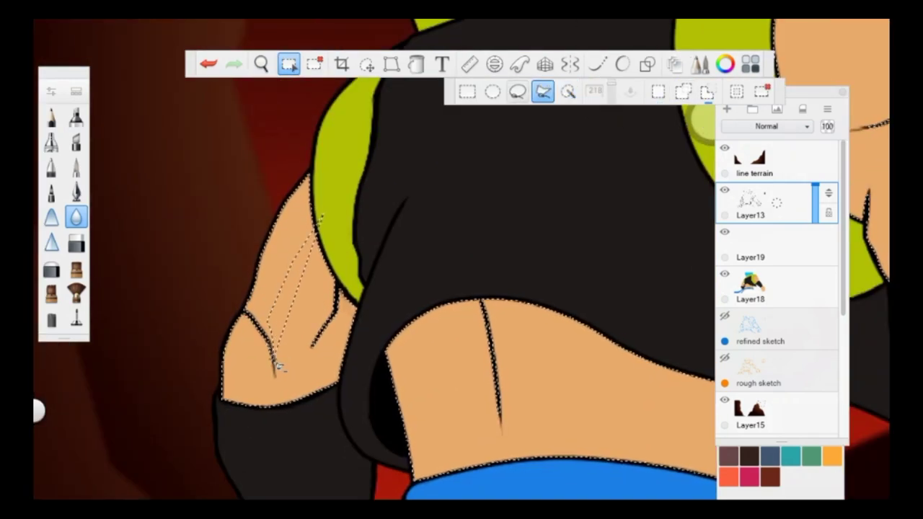
{"action": "double_click", "coordinate": [280, 407]}
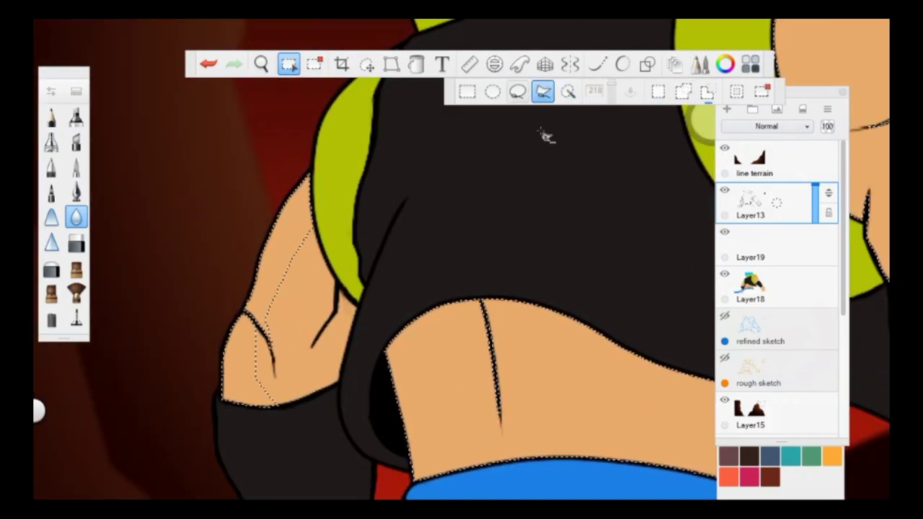
- Subtract the lit part of the lower back from the selection, keeping a shadow band beneath the vest
{"action": "left_click", "coordinate": [454, 482]}
{"action": "left_click", "coordinate": [431, 370]}
{"action": "left_click", "coordinate": [455, 326]}
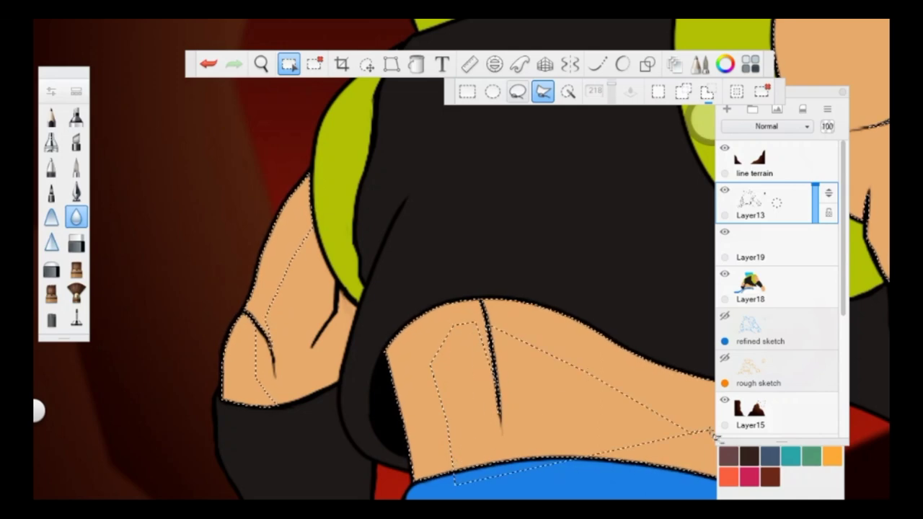
{"action": "left_click", "coordinate": [777, 445]}
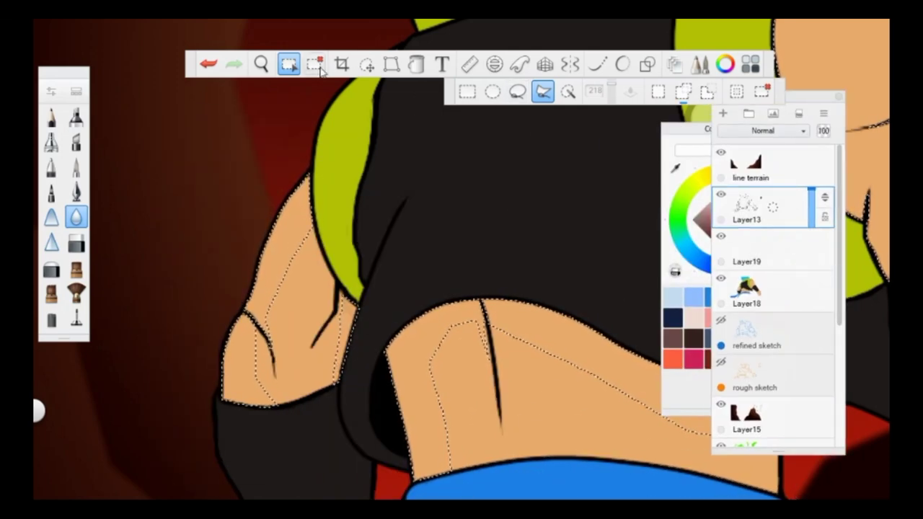
- Subtract the lit area of the near upper arm from the selection, leaving an angular shadow band along the armhole
{"action": "scroll", "coordinate": [335, 332], "scroll_direction": "down", "scroll_amount": 5}
{"action": "scroll", "coordinate": [371, 354], "scroll_direction": "up", "scroll_amount": 8}
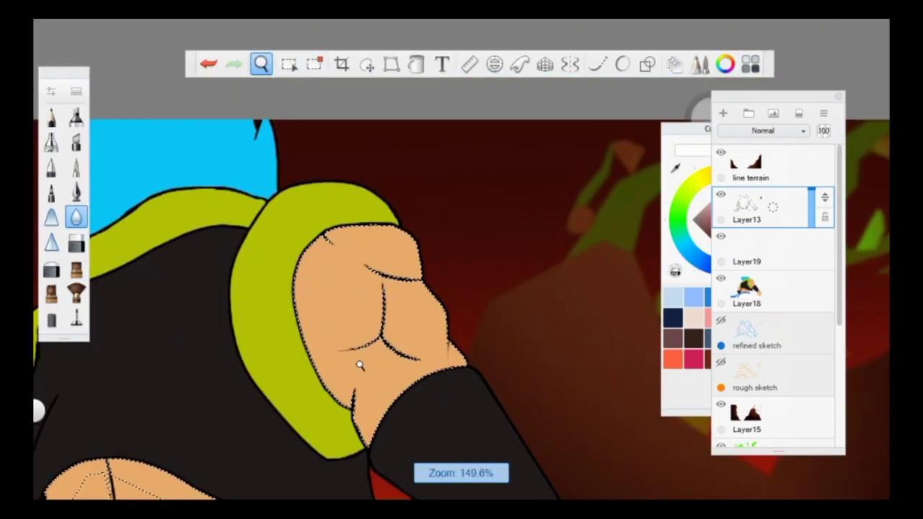
{"action": "left_click", "coordinate": [325, 111]}
{"action": "left_click", "coordinate": [336, 143]}
{"action": "left_click", "coordinate": [296, 166]}
{"action": "left_click", "coordinate": [285, 198]}
{"action": "left_click", "coordinate": [307, 317]}
{"action": "left_click", "coordinate": [289, 333]}
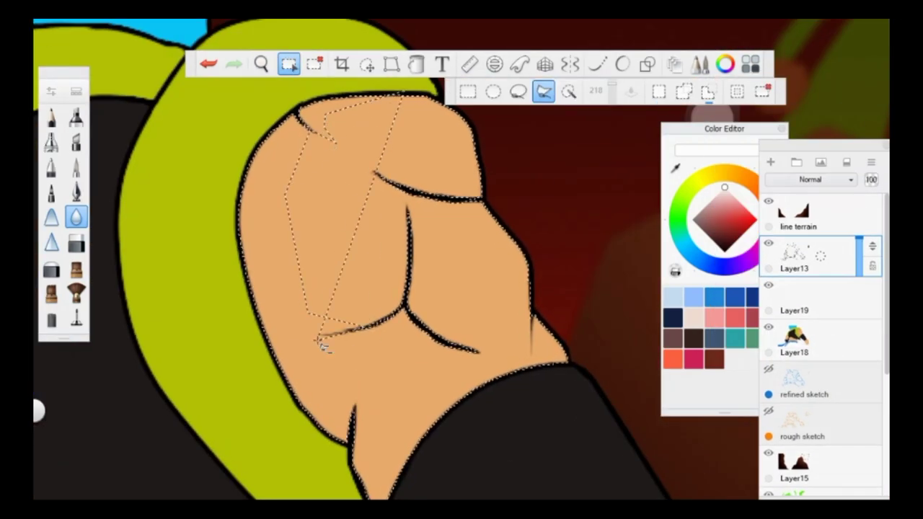
{"action": "left_click", "coordinate": [354, 382]}
{"action": "left_click", "coordinate": [357, 418]}
{"action": "left_click", "coordinate": [401, 434]}
{"action": "left_click", "coordinate": [445, 406]}
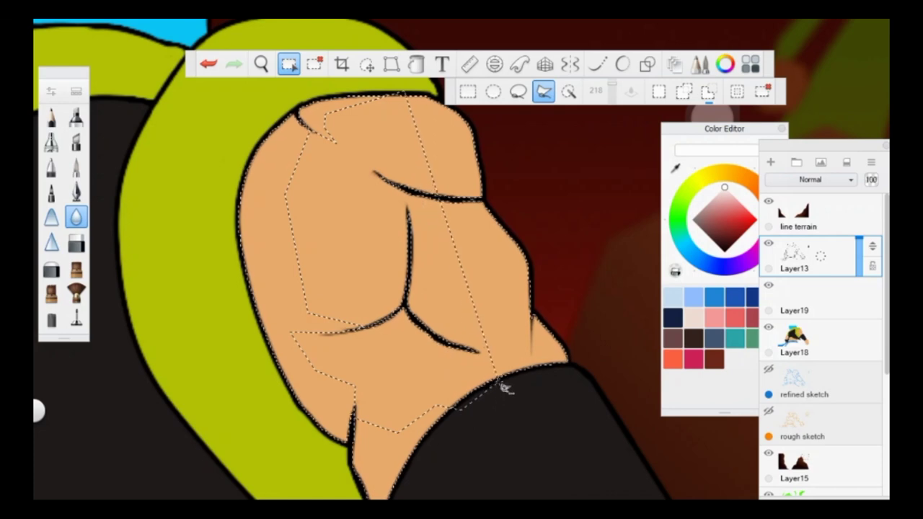
{"action": "left_click", "coordinate": [570, 362]}
{"action": "left_click", "coordinate": [598, 354]}
{"action": "left_click", "coordinate": [326, 112]}
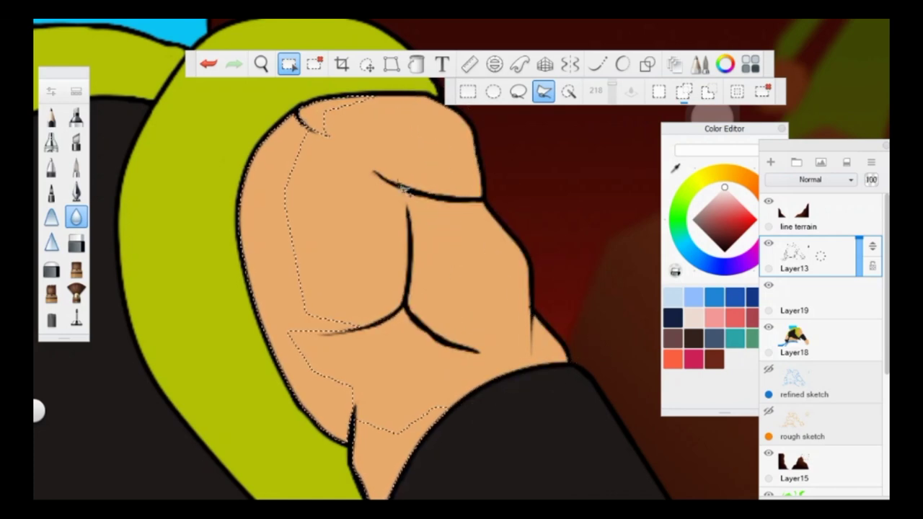
- Add narrow shadow shapes beneath the upper arm's muscle creases to the selection
{"action": "left_click", "coordinate": [397, 319]}
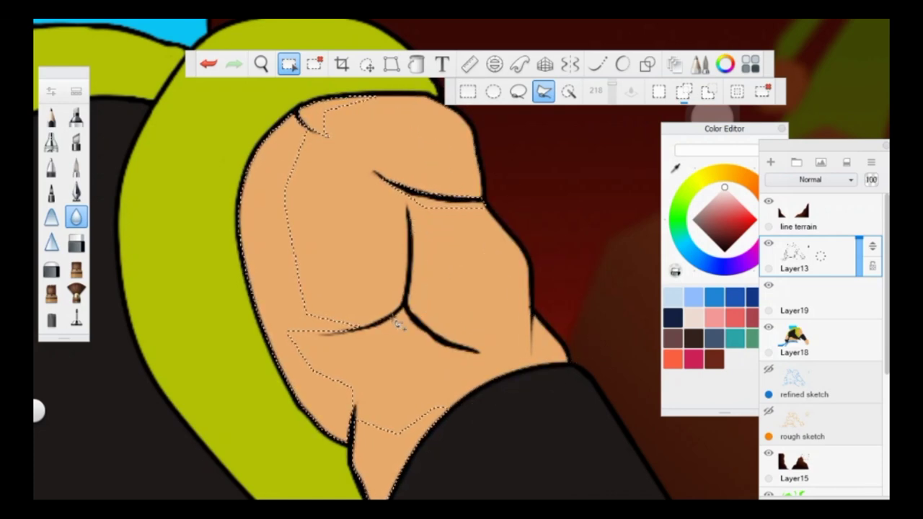
{"action": "left_click", "coordinate": [431, 359]}
{"action": "left_click", "coordinate": [497, 357]}
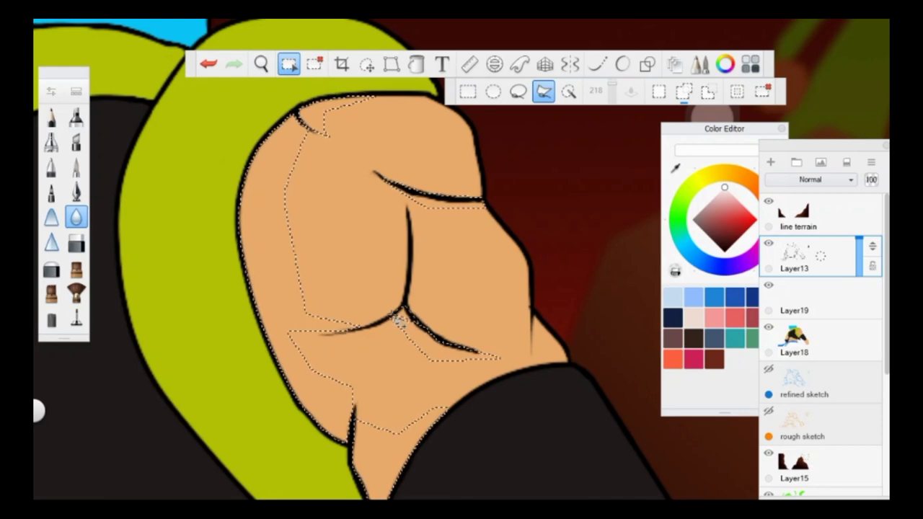
- Try to fill the skin shadow selection with dark red on Layer13 and lower that layer's opacity to 41
{"action": "scroll", "coordinate": [310, 107], "scroll_direction": "down", "scroll_amount": 5}
{"action": "key", "text": "f"}
{"action": "left_click", "coordinate": [416, 63]}
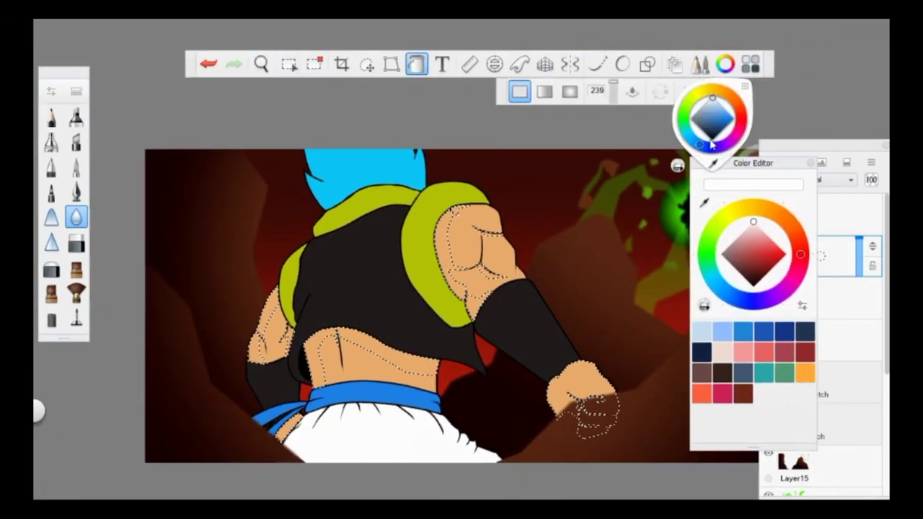
{"action": "left_click_drag", "start_coordinate": [859, 270], "coordinate": [858, 260]}
{"action": "key", "text": "ctrl+d"}
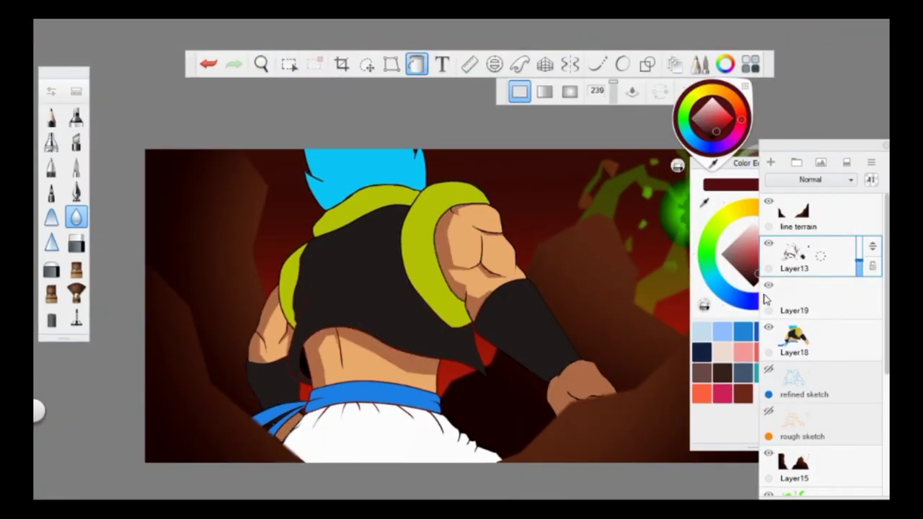
{"action": "key", "text": "ctrl+z"}
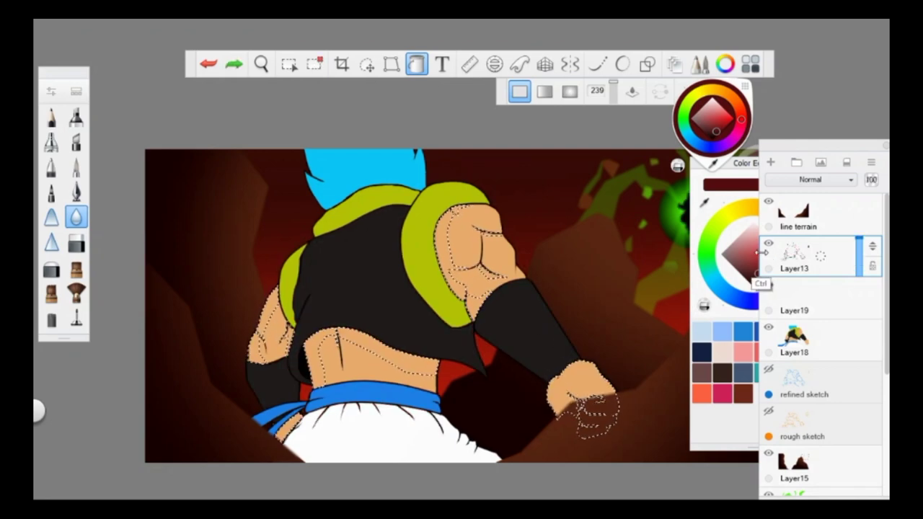
- Fill the skin shadow selection with dark red on Layer19, set the layer's opacity to 48, and deselect
{"action": "left_click", "coordinate": [578, 389]}
{"action": "key", "text": "ctrl+z"}
{"action": "key", "text": "ctrl+y"}
{"action": "key", "text": "ctrl+z"}
{"action": "key", "text": "ctrl+y"}
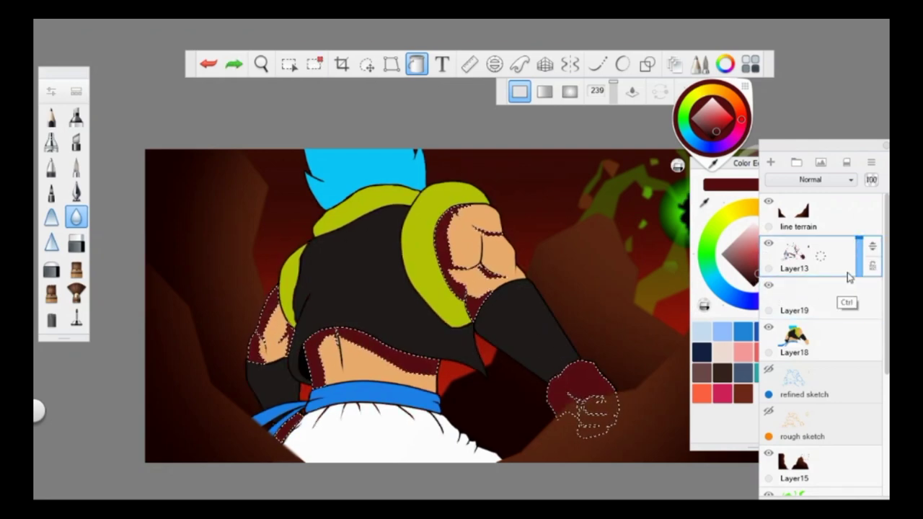
{"action": "key", "text": "ctrl+z"}
{"action": "key", "text": "ctrl+y"}
{"action": "left_click_drag", "start_coordinate": [860, 282], "coordinate": [860, 298]}
{"action": "key", "text": "ctrl+d"}
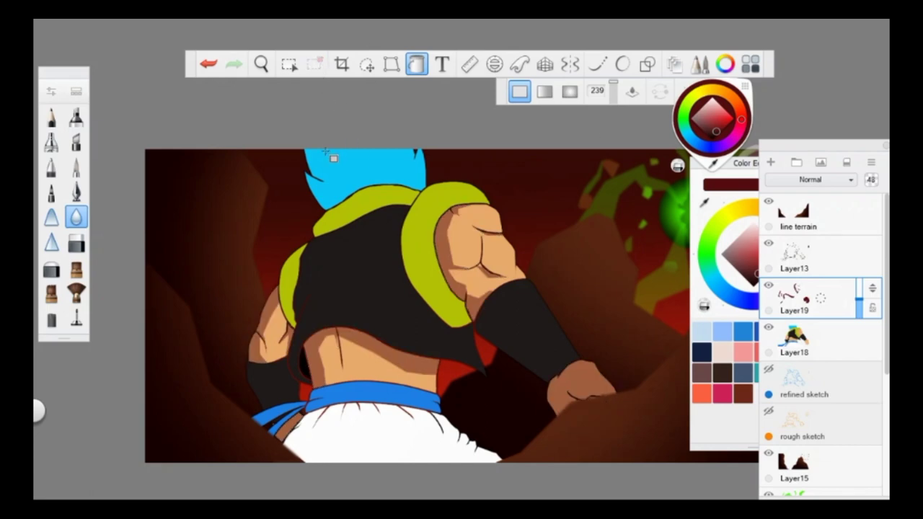
- Trace polyline shadow shapes along the outer edge and lower tip of the hair on the side away from the raised shoulder
{"action": "scroll", "coordinate": [506, 281], "scroll_direction": "up", "scroll_amount": 5}
{"action": "left_click", "coordinate": [808, 256]}
{"action": "left_click", "coordinate": [76, 191]}
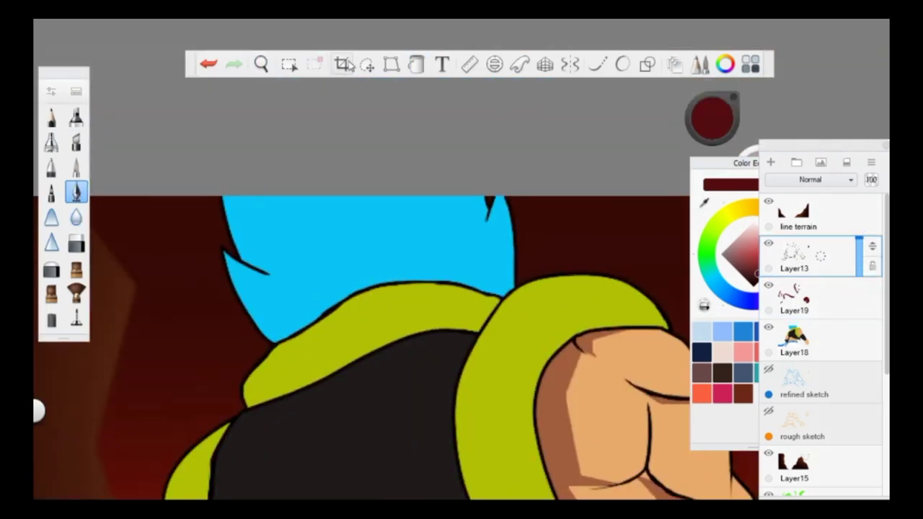
{"action": "left_click", "coordinate": [288, 64]}
{"action": "left_click", "coordinate": [546, 91]}
{"action": "scroll", "coordinate": [223, 250], "scroll_direction": "up", "scroll_amount": 2}
{"action": "left_click", "coordinate": [232, 283]}
{"action": "left_click", "coordinate": [271, 338]}
{"action": "left_click", "coordinate": [311, 296]}
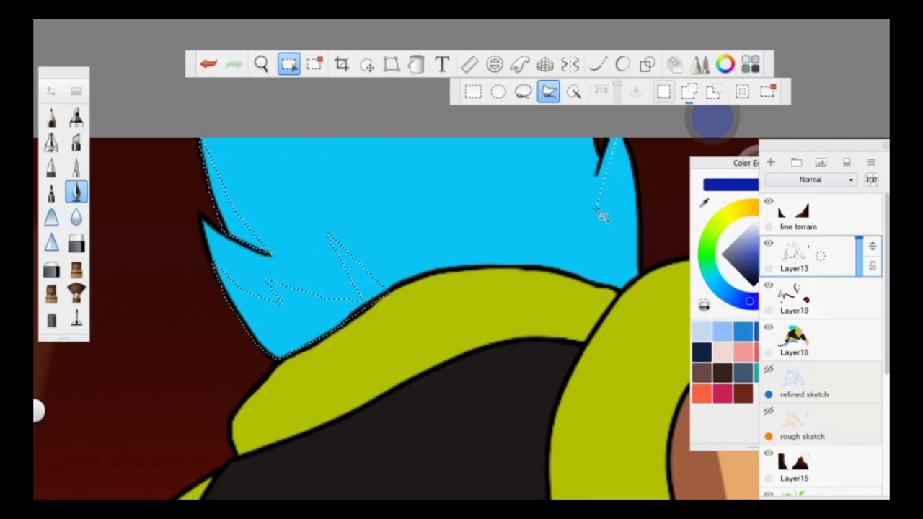
- Add shadow shapes to the hair selection along its shoulder-side edge and as pointed slivers in its upper middle
{"action": "left_click", "coordinate": [639, 267]}
{"action": "left_click", "coordinate": [635, 180]}
{"action": "left_click", "coordinate": [617, 143]}
{"action": "left_click", "coordinate": [423, 248]}
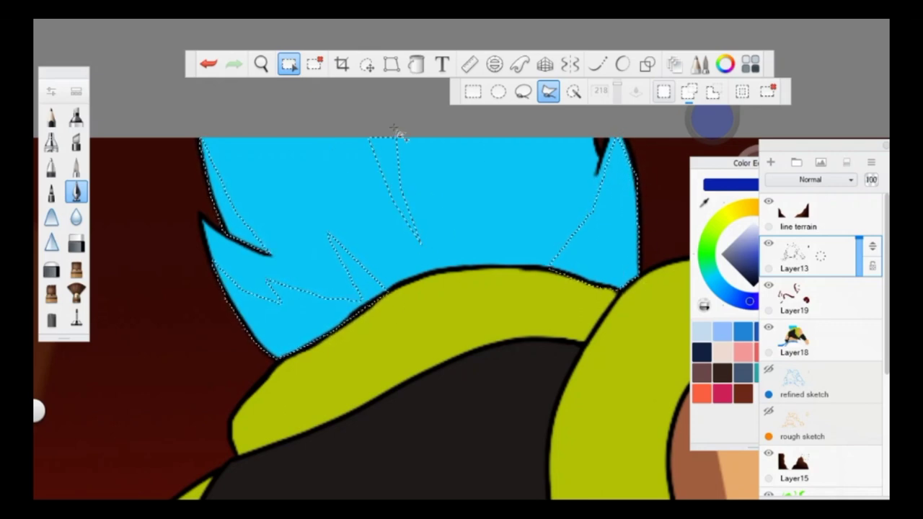
{"action": "left_click", "coordinate": [367, 137]}
{"action": "left_click", "coordinate": [300, 206]}
{"action": "left_click", "coordinate": [269, 163]}
- Add small pointed shadow shapes to the hair above the collar and fill the hair shadows with darker blue
{"action": "left_click", "coordinate": [517, 266]}
{"action": "left_click", "coordinate": [476, 176]}
{"action": "left_click", "coordinate": [478, 262]}
{"action": "left_click", "coordinate": [450, 201]}
{"action": "left_click", "coordinate": [462, 192]}
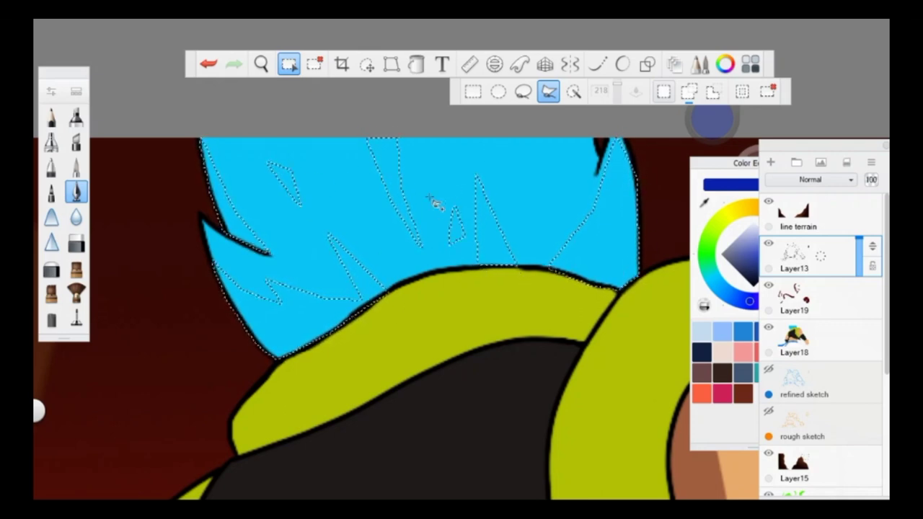
{"action": "left_click", "coordinate": [449, 244]}
{"action": "key", "text": "f"}
{"action": "left_click", "coordinate": [510, 249]}
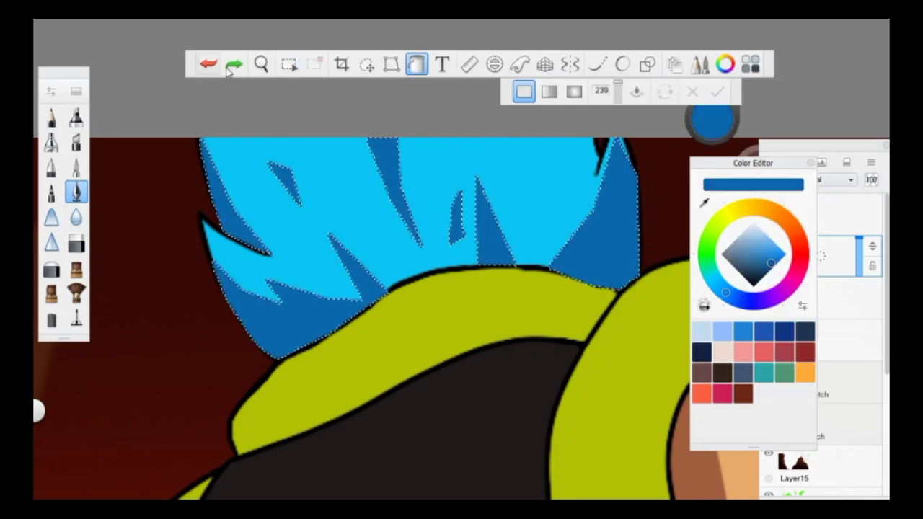
- Select the white pants below the sash from the line art on Layer13
{"action": "left_click", "coordinate": [261, 64]}
{"action": "mouse_move", "coordinate": [288, 339]}
{"action": "left_mouse_down"}
{"action": "mouse_move", "coordinate": [529, 300]}
{"action": "mouse_move", "coordinate": [480, 437]}
{"action": "mouse_move", "coordinate": [433, 428]}
{"action": "mouse_move", "coordinate": [404, 404]}
{"action": "left_mouse_up"}
{"action": "left_click", "coordinate": [288, 64]}
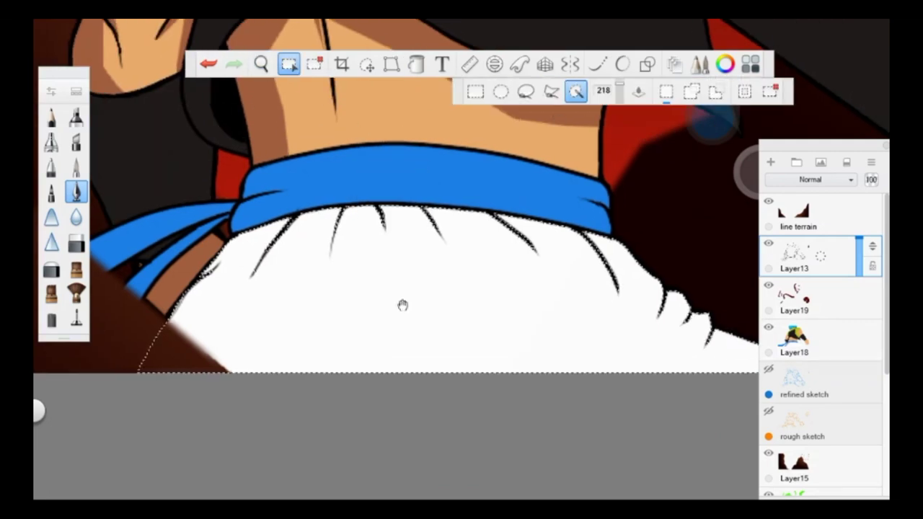
- Subtract the lit area of the pants with a polyline, leaving a jagged shadow beside the sash ends, and make Layer19 active
{"action": "left_click", "coordinate": [550, 91]}
{"action": "left_click", "coordinate": [715, 92]}
{"action": "left_click", "coordinate": [234, 371]}
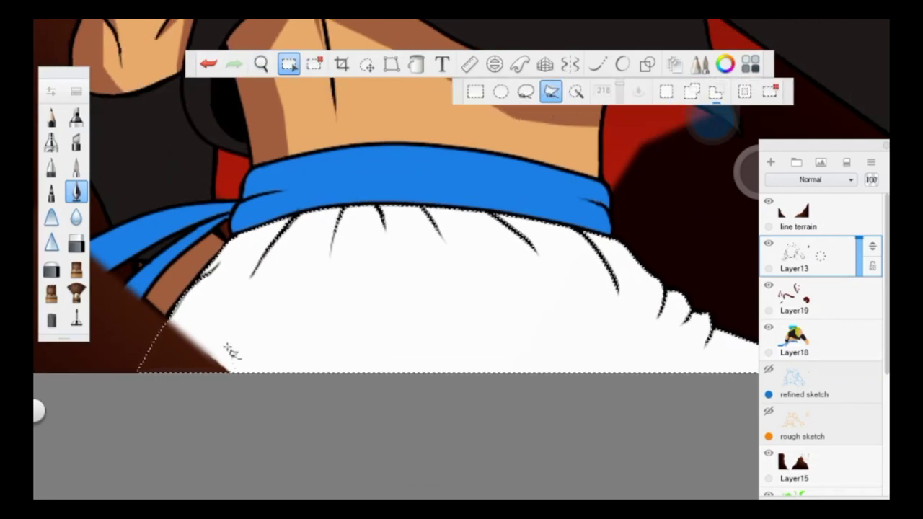
{"action": "left_click", "coordinate": [296, 242]}
{"action": "left_click", "coordinate": [293, 274]}
{"action": "left_click", "coordinate": [308, 306]}
{"action": "left_click", "coordinate": [325, 216]}
{"action": "left_click", "coordinate": [404, 186]}
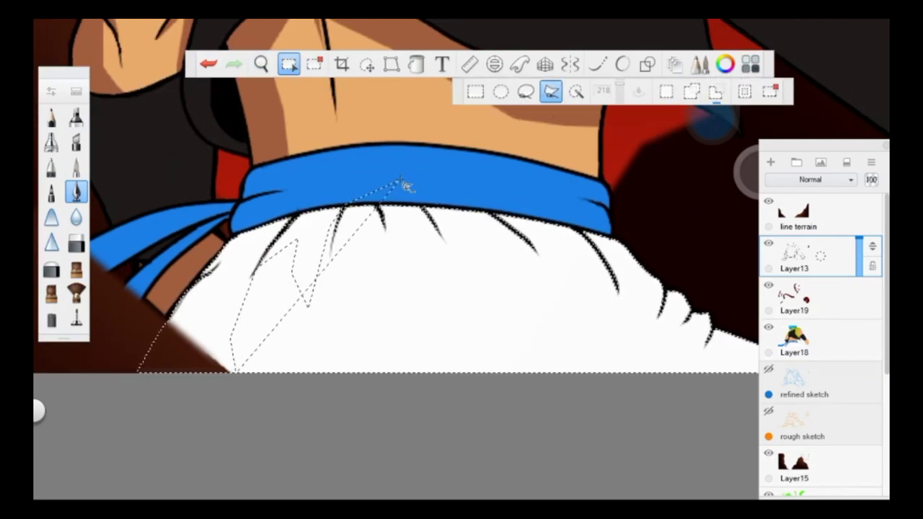
{"action": "left_click", "coordinate": [711, 299]}
{"action": "left_click", "coordinate": [830, 404]}
{"action": "left_click", "coordinate": [242, 391]}
{"action": "left_click", "coordinate": [642, 299]}
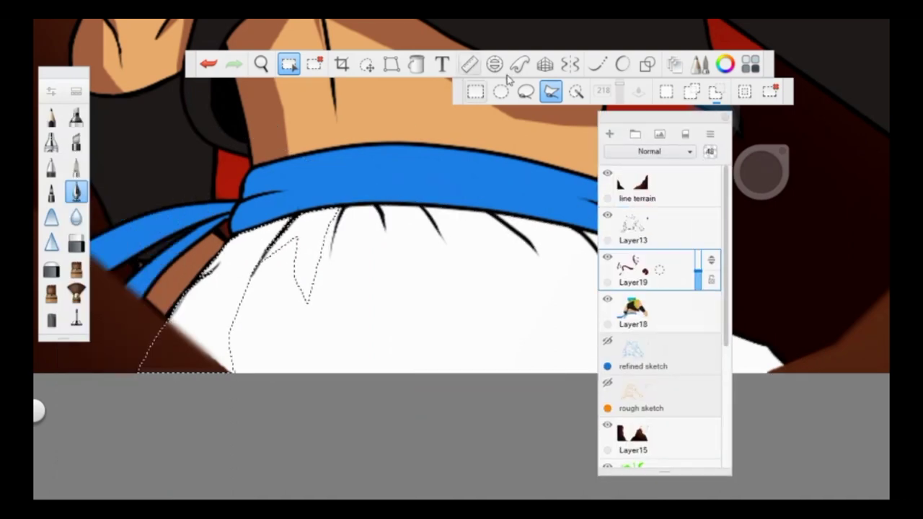
- Fill the selected pants shadow beside the sash ends with dark red on Layer19
{"action": "left_click", "coordinate": [417, 64]}
{"action": "left_click", "coordinate": [710, 119]}
{"action": "scroll", "coordinate": [286, 248], "scroll_direction": "down", "scroll_amount": 5}
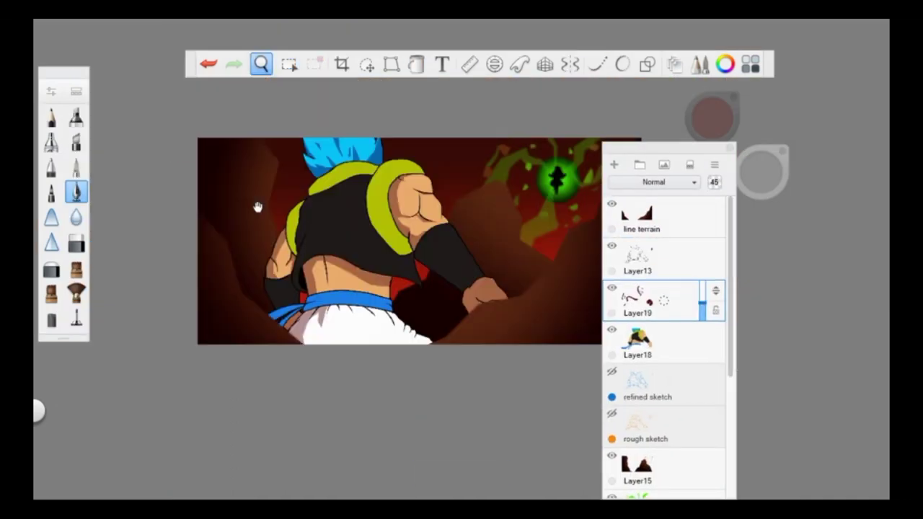
- Select the blue sash and its hanging ends from the line art on Layer13
{"action": "scroll", "coordinate": [257, 206], "scroll_direction": "up", "scroll_amount": 5}
{"action": "left_click", "coordinate": [289, 64]}
{"action": "left_click", "coordinate": [642, 260]}
{"action": "left_click", "coordinate": [578, 91]}
{"action": "left_click", "coordinate": [693, 92]}
{"action": "left_click", "coordinate": [232, 297]}
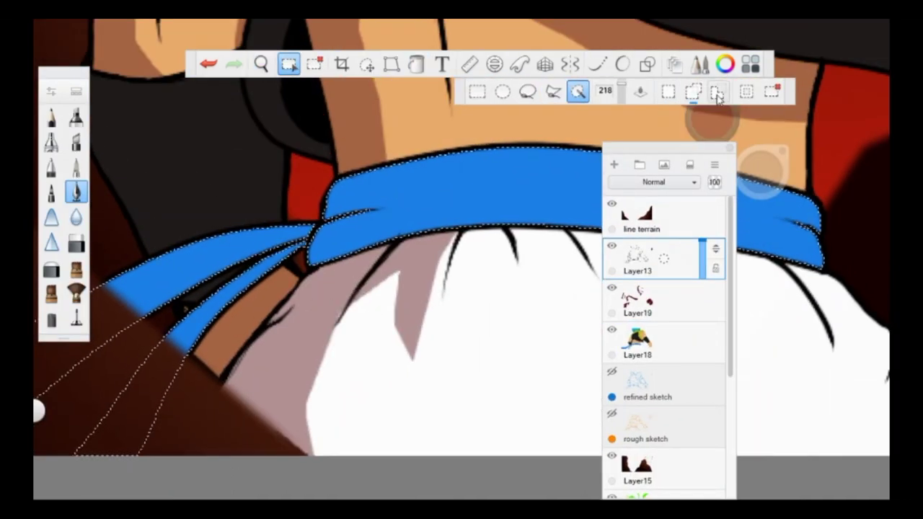
- Subtract the lit areas of the sash and its tails with polylines, leaving jagged shadows, and fill the remaining selection on Layer19
{"action": "left_click", "coordinate": [553, 91]}
{"action": "left_click", "coordinate": [433, 151]}
{"action": "left_click", "coordinate": [389, 200]}
{"action": "left_click", "coordinate": [469, 216]}
{"action": "left_click", "coordinate": [824, 268]}
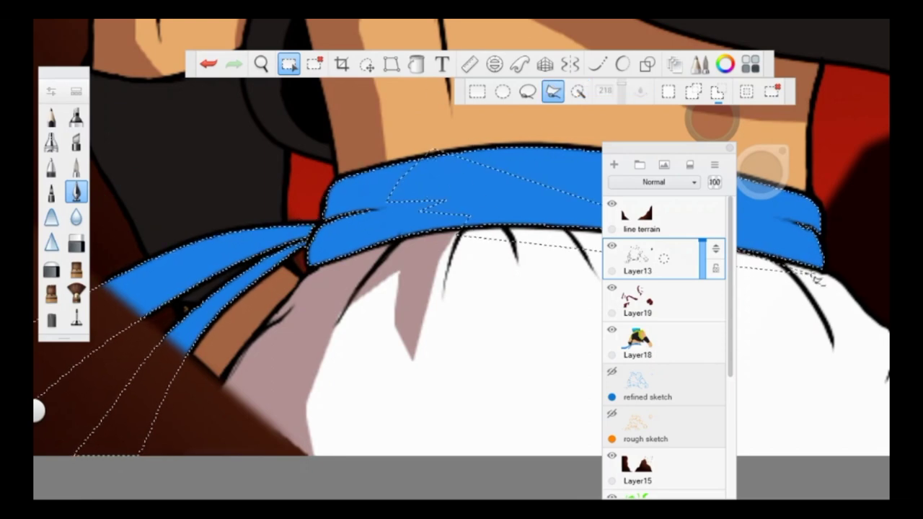
{"action": "left_click", "coordinate": [830, 243]}
{"action": "left_click", "coordinate": [433, 152]}
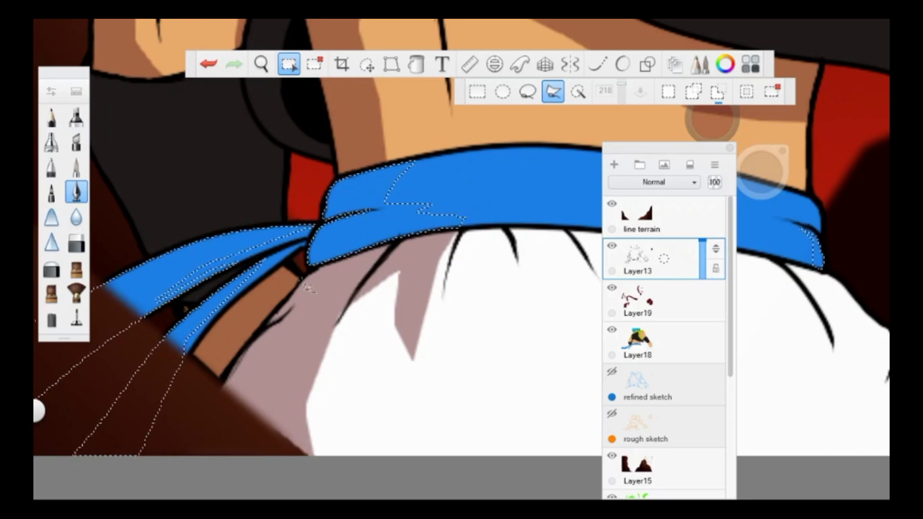
{"action": "left_click", "coordinate": [312, 230]}
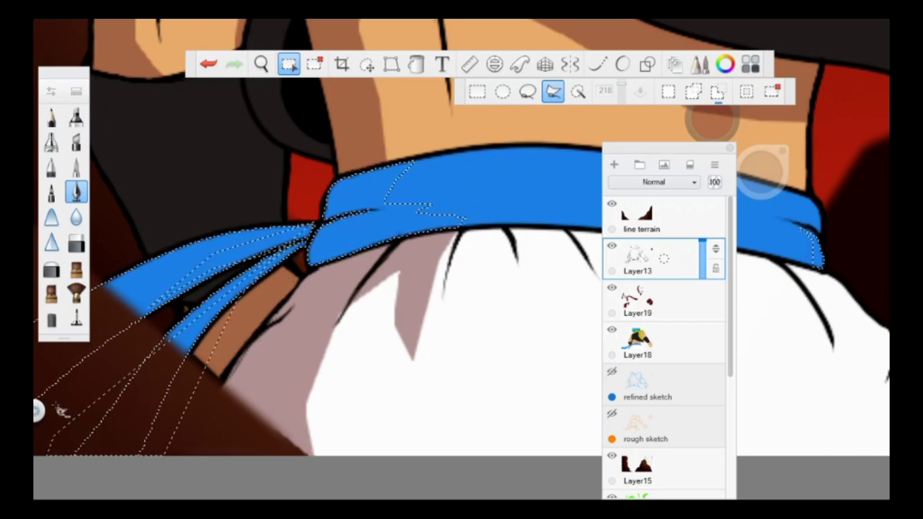
{"action": "left_click", "coordinate": [417, 63]}
{"action": "left_click", "coordinate": [638, 303]}
- Paint small pointed shadows on Layer19 at the white pants' folds, along the sash's lower edge and down the outer hip contour
{"action": "mouse_move", "coordinate": [381, 223]}
{"action": "left_mouse_down"}
{"action": "mouse_move", "coordinate": [319, 449]}
{"action": "mouse_move", "coordinate": [402, 264]}
{"action": "mouse_move", "coordinate": [237, 325]}
{"action": "left_mouse_up"}
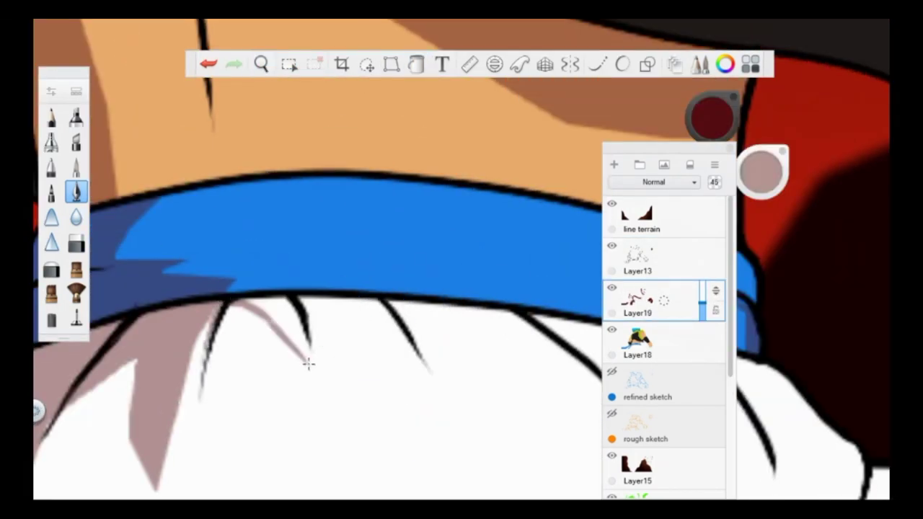
{"action": "key", "text": "ctrl+z"}
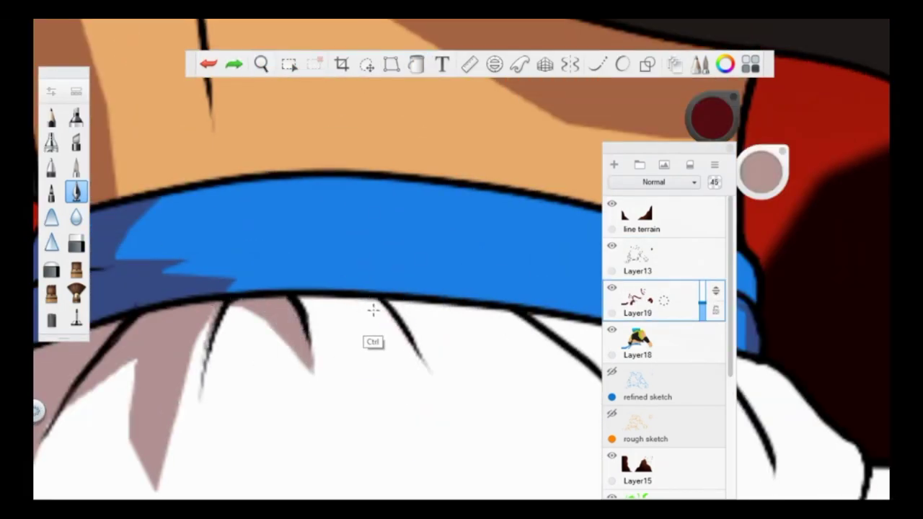
{"action": "left_click_drag", "start_coordinate": [385, 315], "coordinate": [323, 294]}
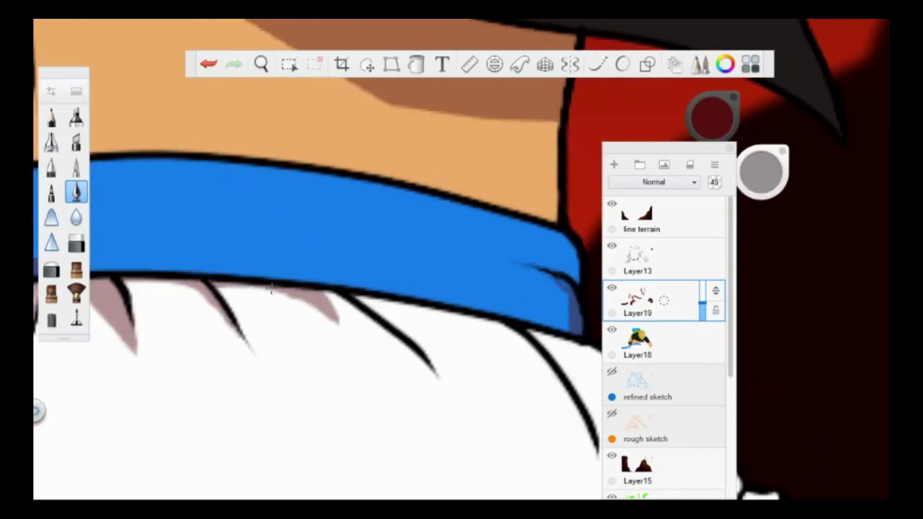
{"action": "left_click_drag", "start_coordinate": [462, 258], "coordinate": [327, 265]}
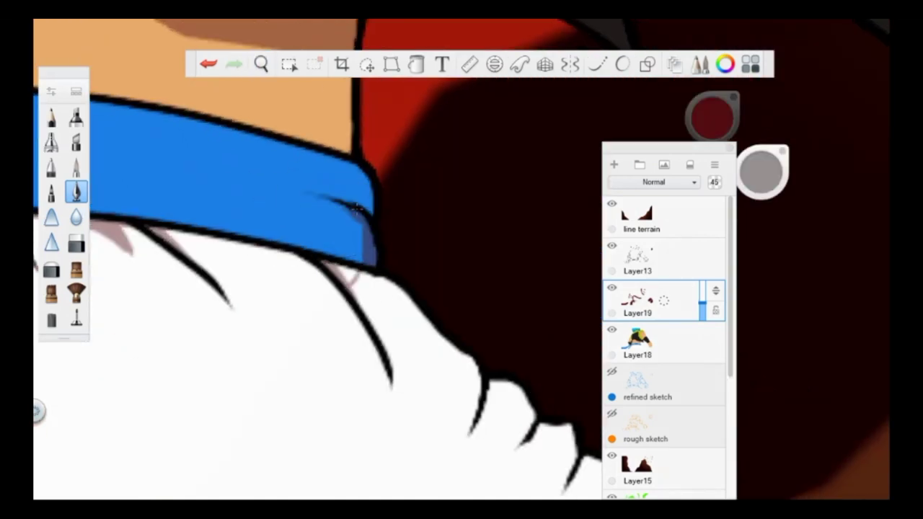
{"action": "left_click_drag", "start_coordinate": [490, 382], "coordinate": [367, 268]}
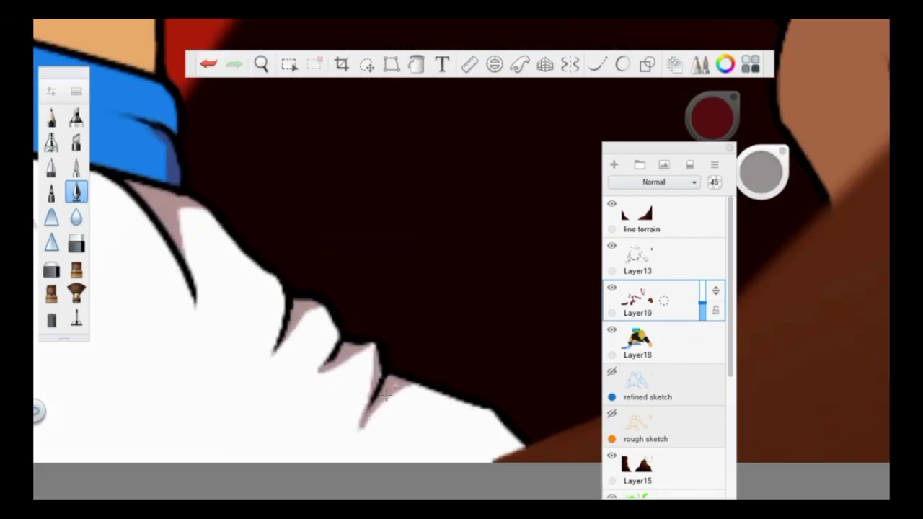
{"action": "left_click_drag", "start_coordinate": [488, 427], "coordinate": [489, 417]}
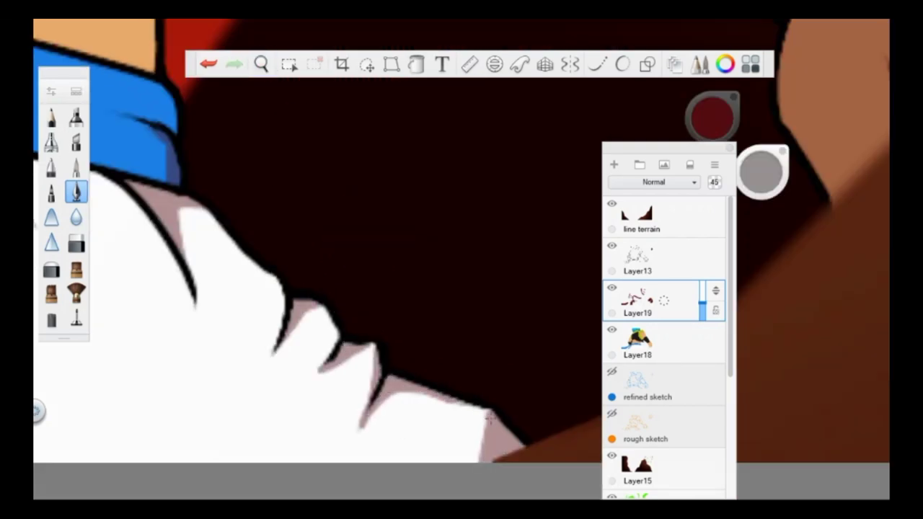
- Lower the opacity of the line art on Layer13 to 70
{"action": "scroll", "coordinate": [233, 212], "scroll_direction": "down", "scroll_amount": 5}
{"action": "scroll", "coordinate": [330, 268], "scroll_direction": "up", "scroll_amount": 4}
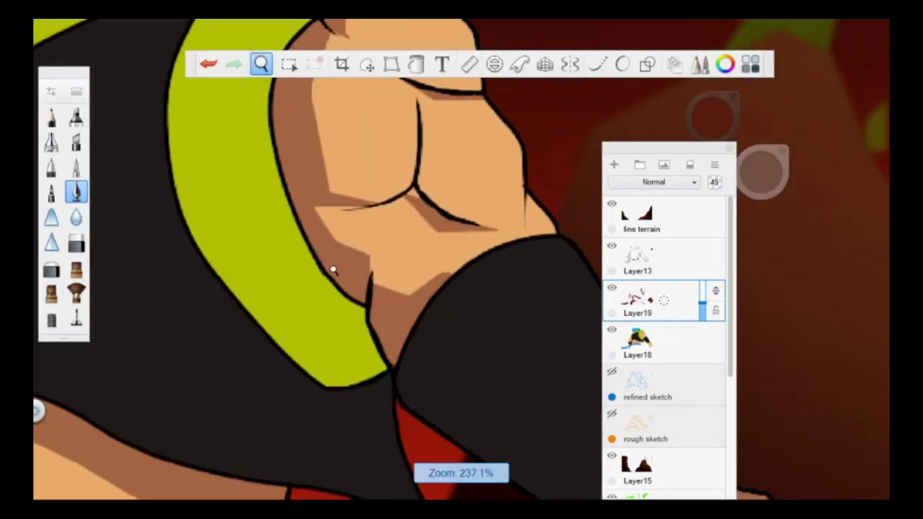
{"action": "scroll", "coordinate": [476, 209], "scroll_direction": "down", "scroll_amount": 5}
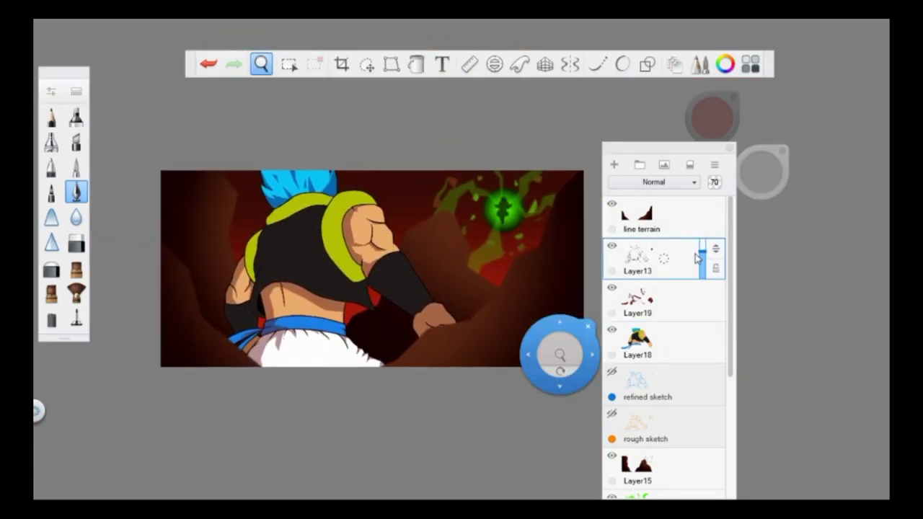
{"action": "left_click", "coordinate": [505, 374]}
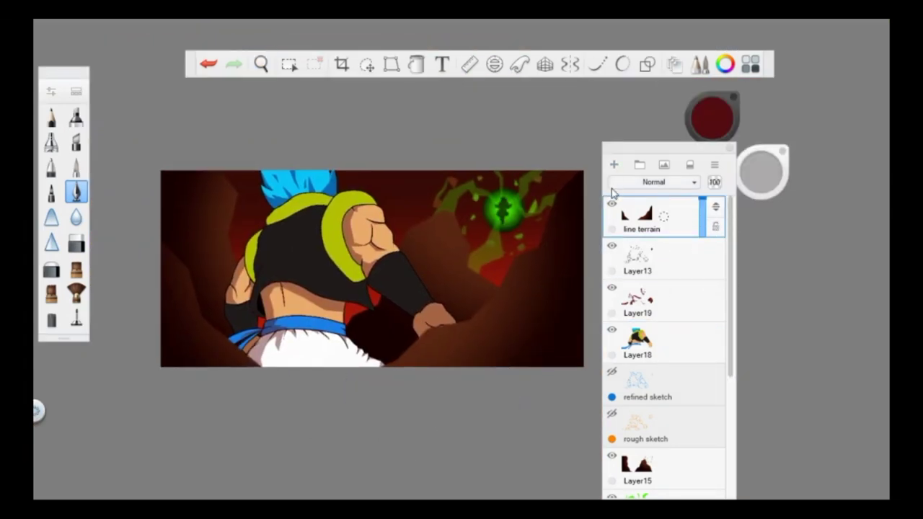
{"action": "scroll", "coordinate": [513, 359], "scroll_direction": "up", "scroll_amount": 4}
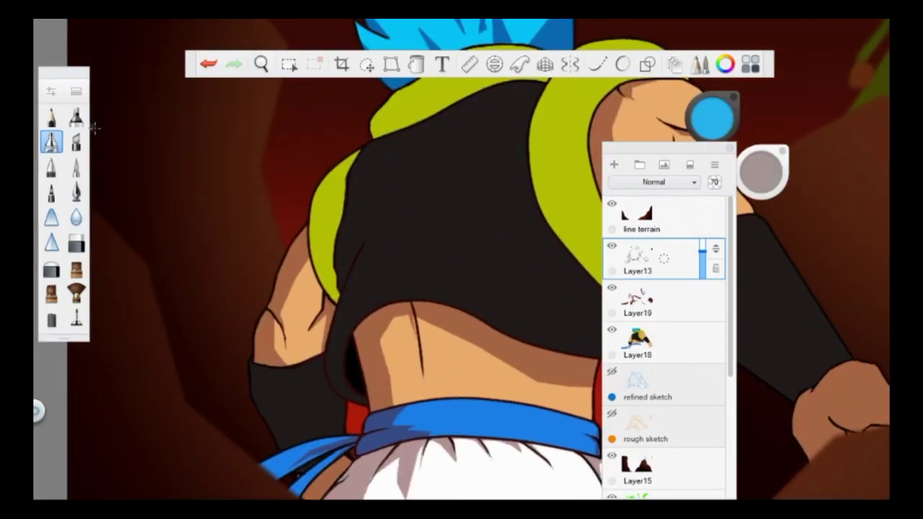
- Select the black vest and wristbands on Layer13 and subtract the outer lit part of the wristband beside the sash
{"action": "left_click", "coordinate": [288, 64]}
{"action": "left_click", "coordinate": [555, 91]}
{"action": "left_click", "coordinate": [295, 359]}
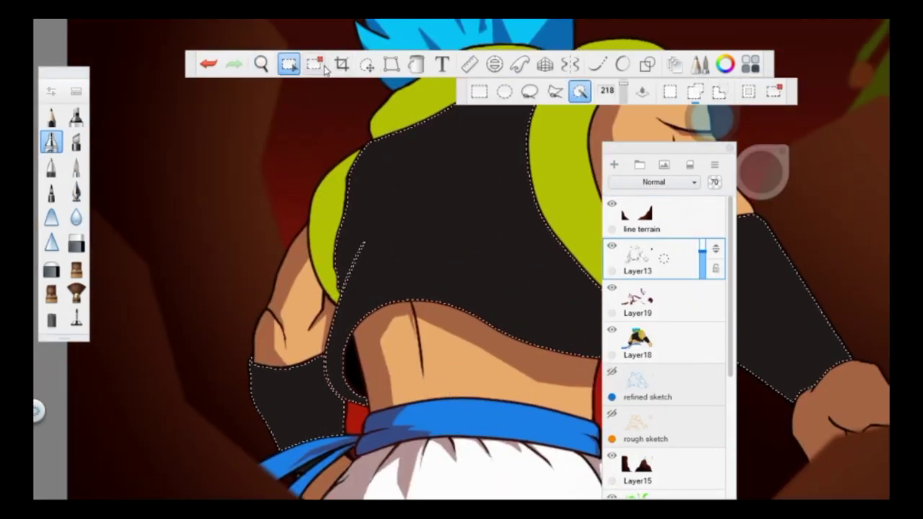
{"action": "left_click", "coordinate": [307, 353]}
{"action": "left_click", "coordinate": [306, 437]}
- Subtract the lit area of the vest with polylines, leaving shadow along its side edge, the pointed fold and the start of the hem
{"action": "left_click", "coordinate": [397, 126]}
{"action": "left_click", "coordinate": [373, 193]}
{"action": "left_click", "coordinate": [395, 219]}
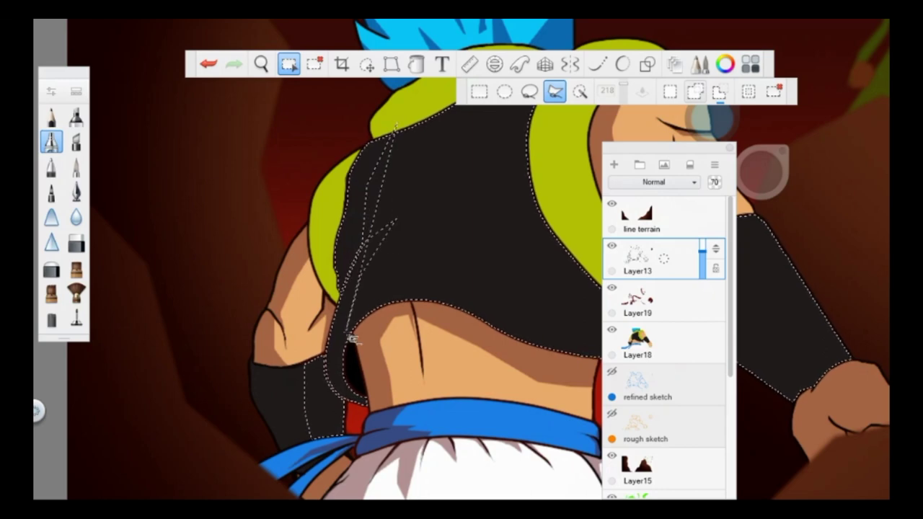
{"action": "left_click", "coordinate": [359, 249]}
{"action": "left_click", "coordinate": [360, 292]}
{"action": "left_click", "coordinate": [437, 292]}
{"action": "left_click", "coordinate": [710, 402]}
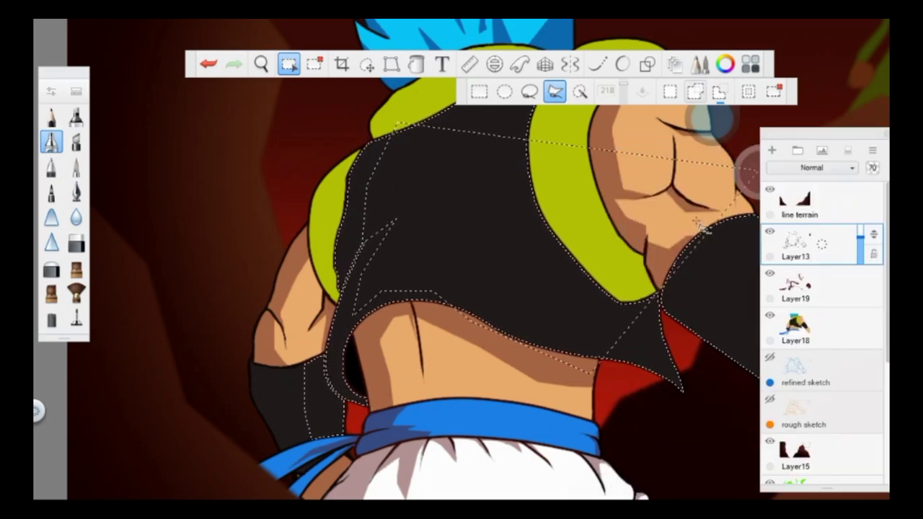
{"action": "left_click", "coordinate": [691, 352]}
{"action": "left_click", "coordinate": [680, 389]}
{"action": "left_click", "coordinate": [662, 313]}
{"action": "left_click", "coordinate": [413, 119]}
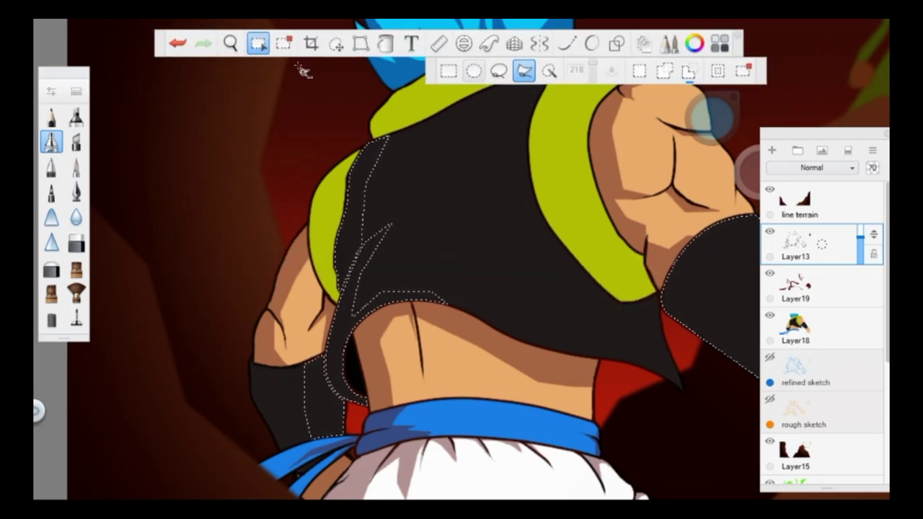
- Try to fill the vest and wristband shadows with dark red on Layer19
{"action": "left_click", "coordinate": [385, 43]}
{"action": "left_click", "coordinate": [712, 116]}
{"action": "left_click", "coordinate": [797, 289]}
{"action": "left_click", "coordinate": [479, 130]}
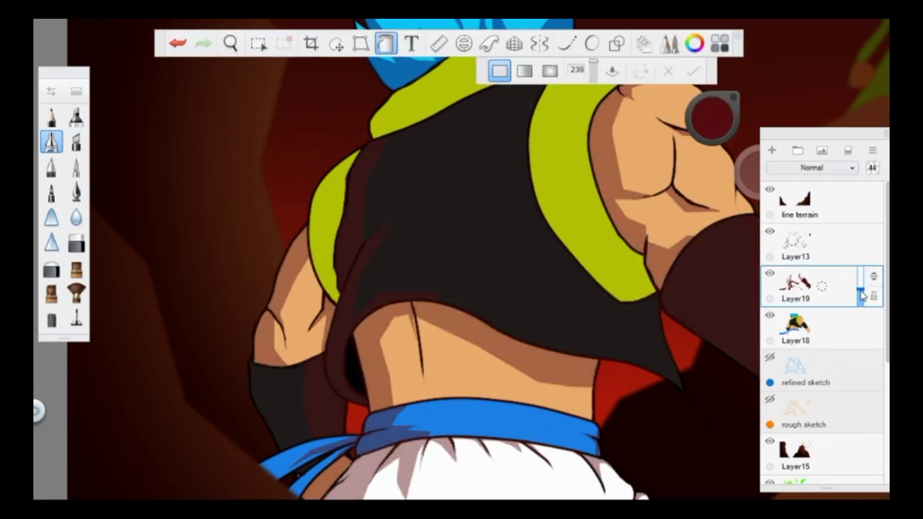
- Rework the shadow selection of the wristband beside the sash on Layer13, redrawing it with a polyline next to the vest edge
{"action": "left_click", "coordinate": [797, 246]}
{"action": "left_click", "coordinate": [258, 44]}
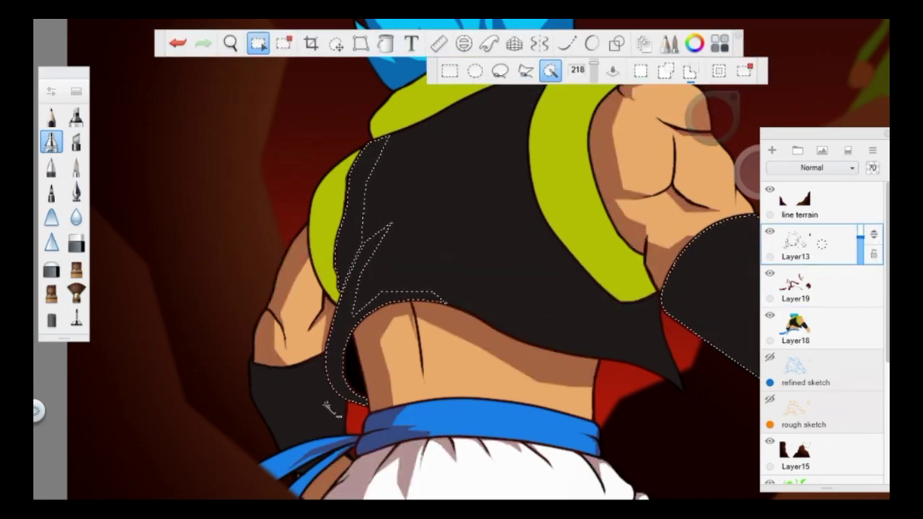
{"action": "left_click", "coordinate": [301, 375]}
{"action": "left_click", "coordinate": [551, 70]}
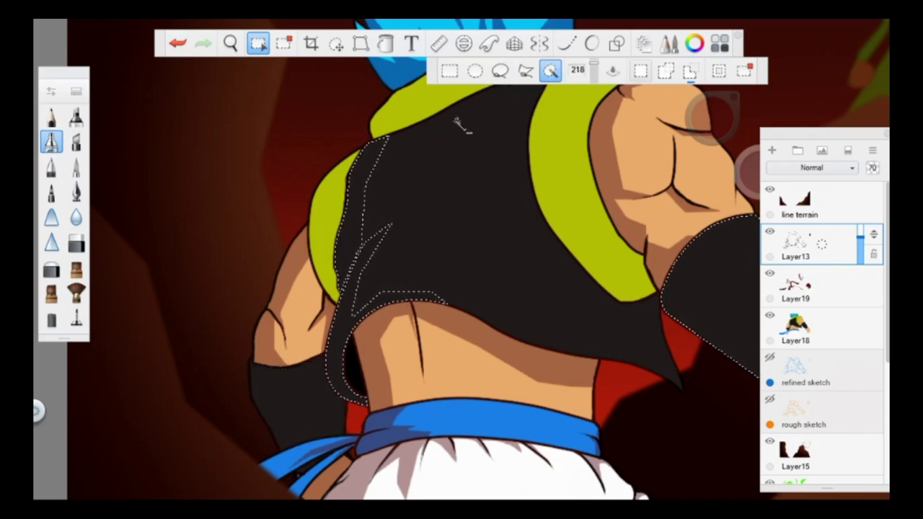
{"action": "left_click", "coordinate": [297, 367]}
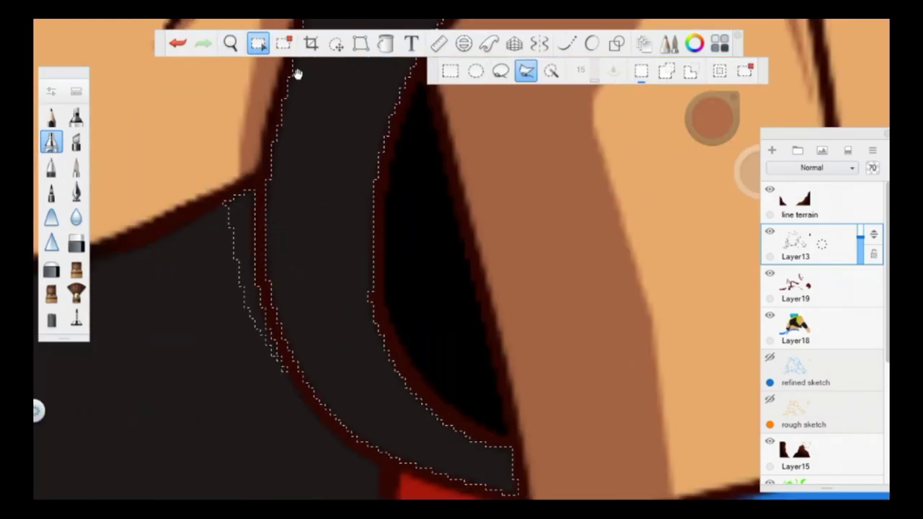
{"action": "left_click", "coordinate": [258, 175]}
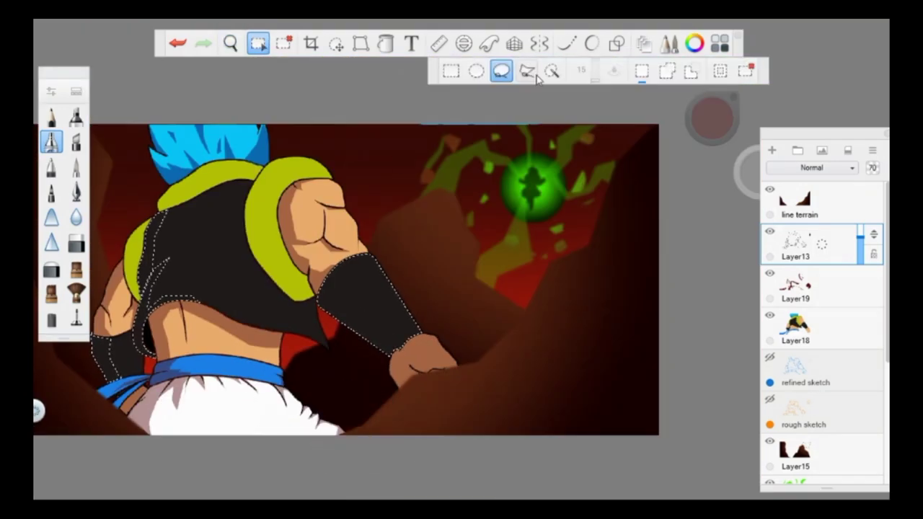
- Subtract the lit upper side of the near forearm's wristband and fill the vest and wristband shadows with dark red
{"action": "left_click", "coordinate": [527, 70]}
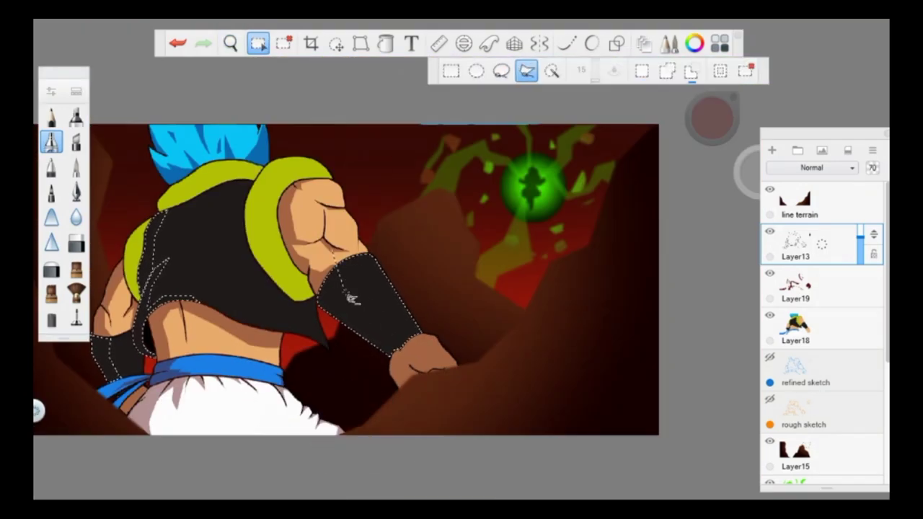
{"action": "key", "text": "f"}
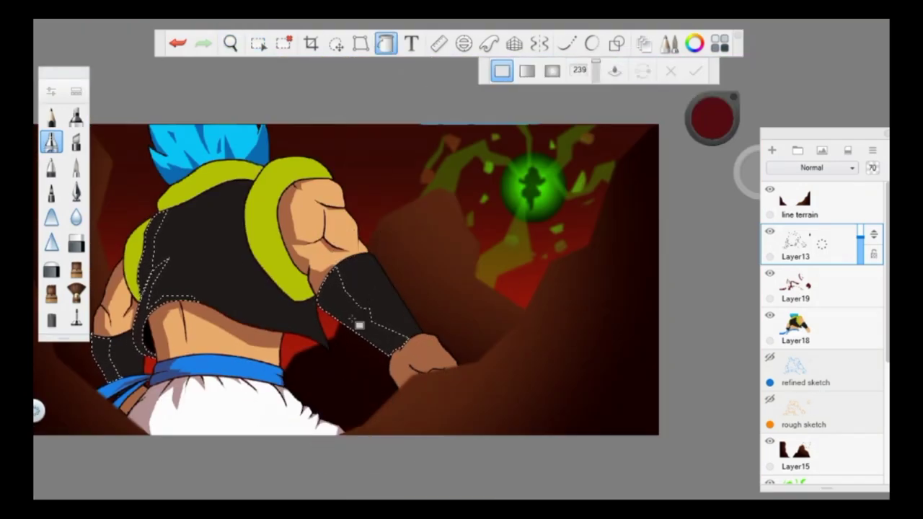
{"action": "left_click", "coordinate": [710, 119]}
{"action": "left_click", "coordinate": [284, 45]}
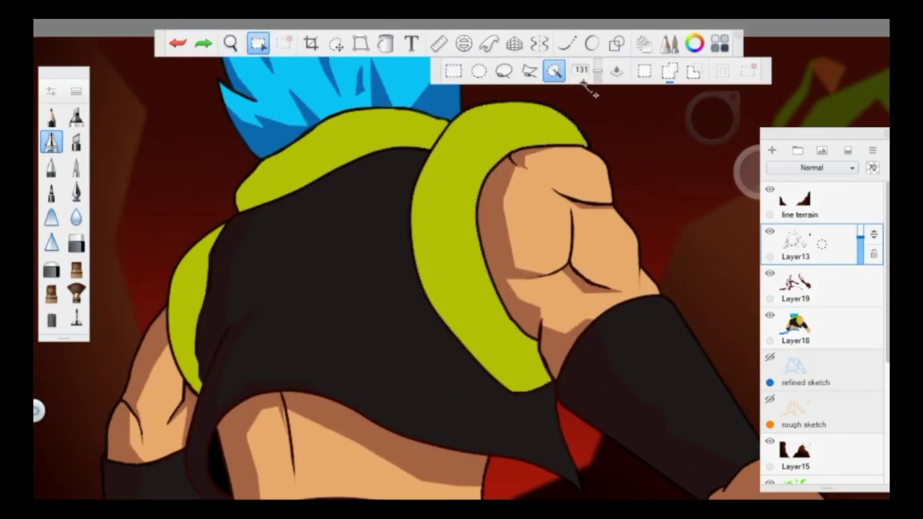
- Select the yellow-green vest trim and subtract the near shoulder's lit area with polylines, leaving pointed shadow slivers along its outer edge
{"action": "left_click", "coordinate": [529, 70]}
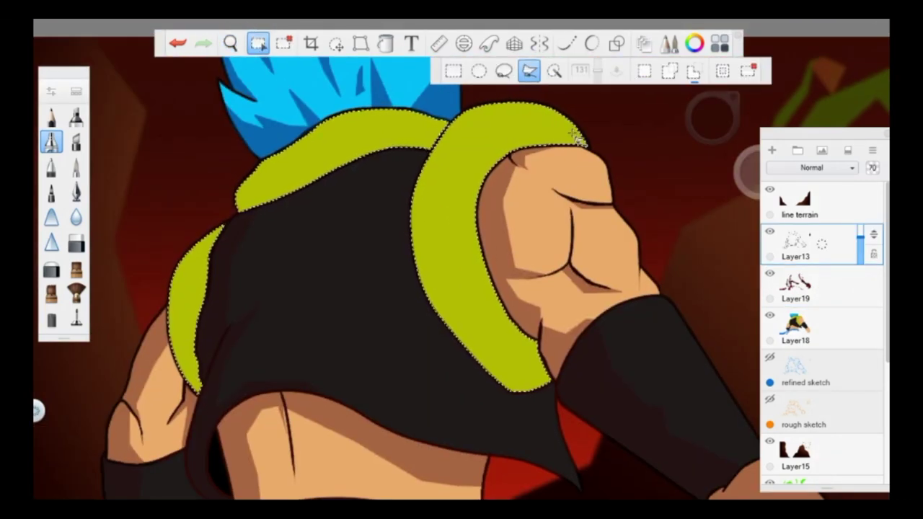
{"action": "left_click", "coordinate": [517, 164]}
{"action": "left_click", "coordinate": [499, 260]}
{"action": "mouse_move", "coordinate": [467, 359]}
{"action": "left_mouse_down"}
{"action": "mouse_move", "coordinate": [513, 336]}
{"action": "mouse_move", "coordinate": [432, 327]}
{"action": "mouse_move", "coordinate": [416, 287]}
{"action": "mouse_move", "coordinate": [480, 282]}
{"action": "mouse_move", "coordinate": [437, 285]}
{"action": "mouse_move", "coordinate": [404, 218]}
{"action": "left_mouse_up"}
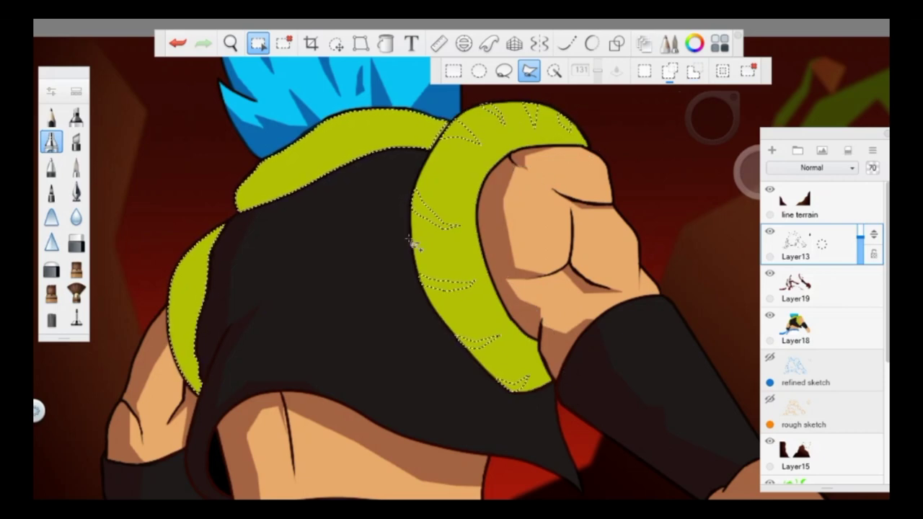
- Raise Layer19's opacity to 100 and reduce the collar and far shoulder trim selection to small pointed shadow slivers
{"action": "left_click", "coordinate": [385, 43]}
{"action": "left_click", "coordinate": [849, 295]}
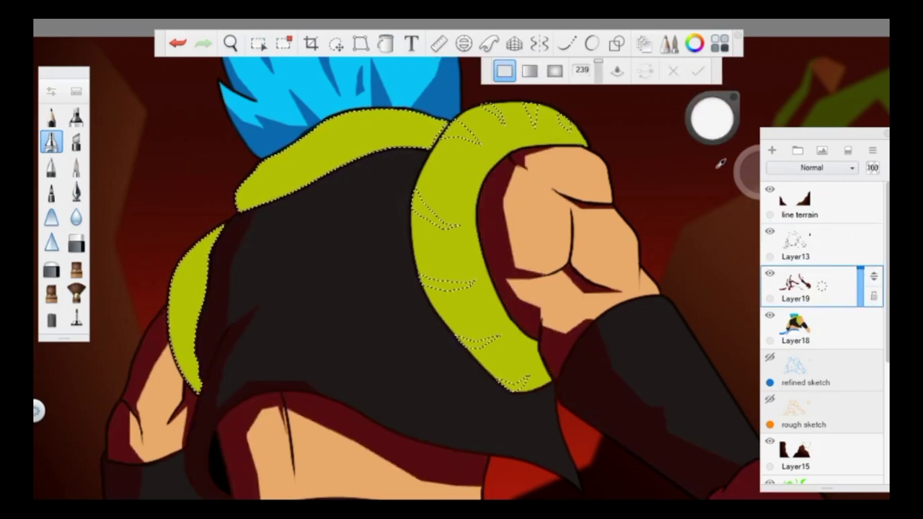
{"action": "left_click", "coordinate": [463, 169]}
{"action": "left_click", "coordinate": [793, 245]}
{"action": "left_click", "coordinate": [259, 43]}
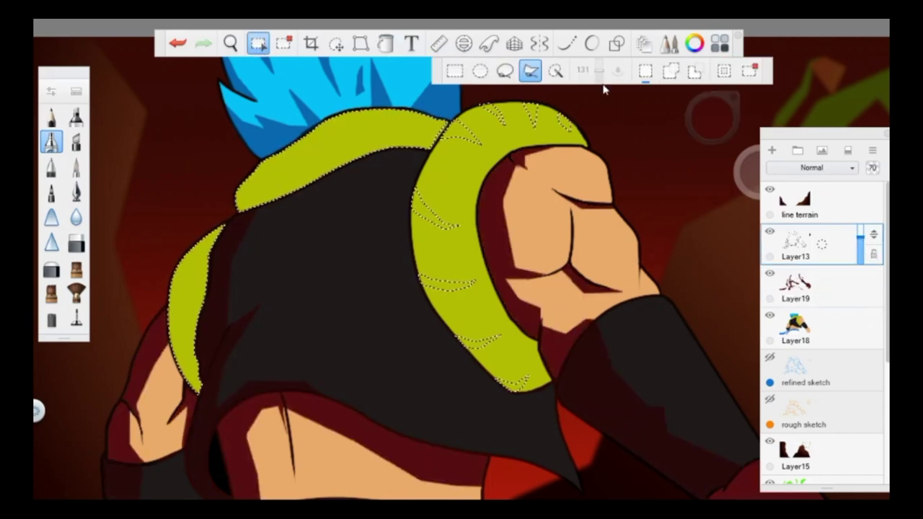
{"action": "left_click", "coordinate": [808, 285]}
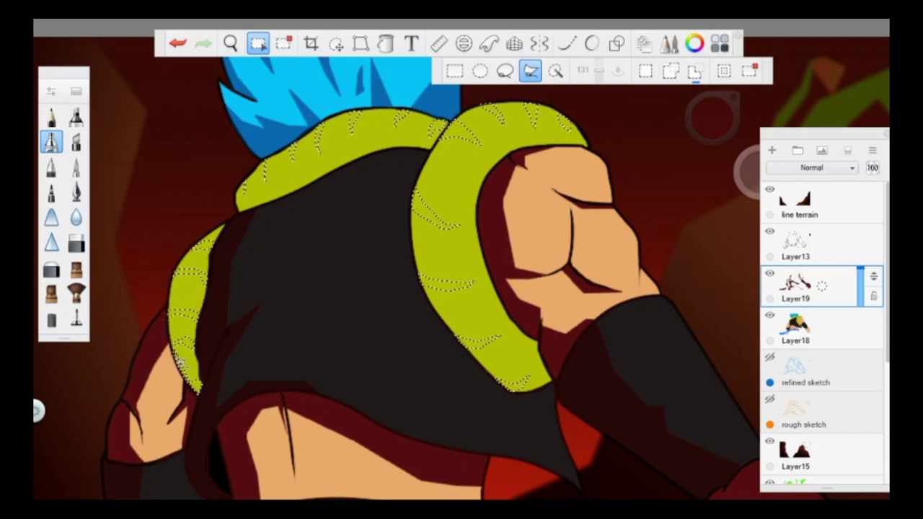
- Fill the pointed trim shadows with dark red on Layer19 and set the layer's opacity to 44
{"action": "key", "text": "f"}
{"action": "left_click_drag", "start_coordinate": [863, 292], "coordinate": [864, 290]}
- Paint shadow bands with the ink pen along the lower edges of the collar and the far shoulder trim
{"action": "left_click", "coordinate": [77, 191]}
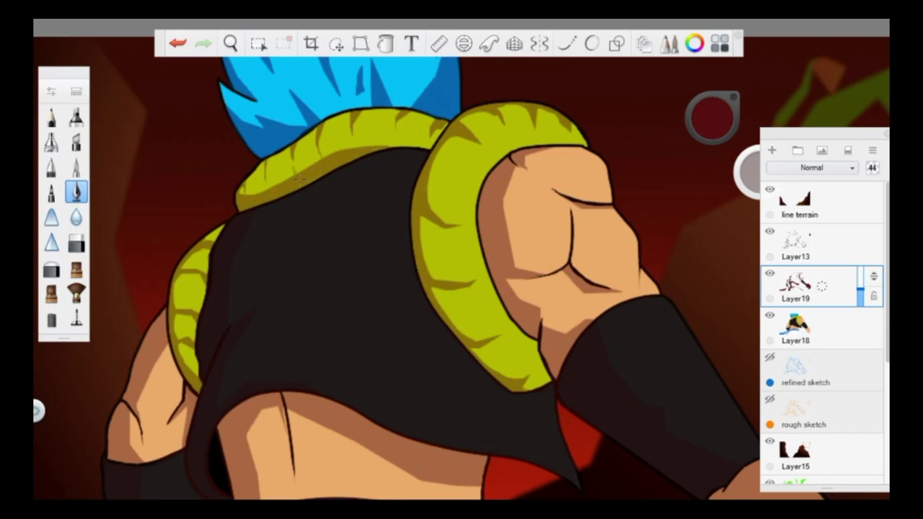
{"action": "scroll", "coordinate": [462, 260], "scroll_direction": "down", "scroll_amount": 5}
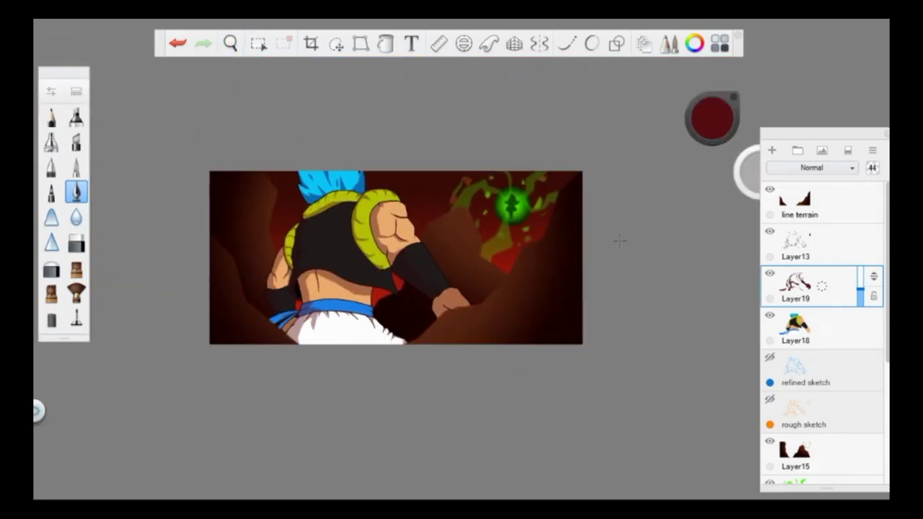